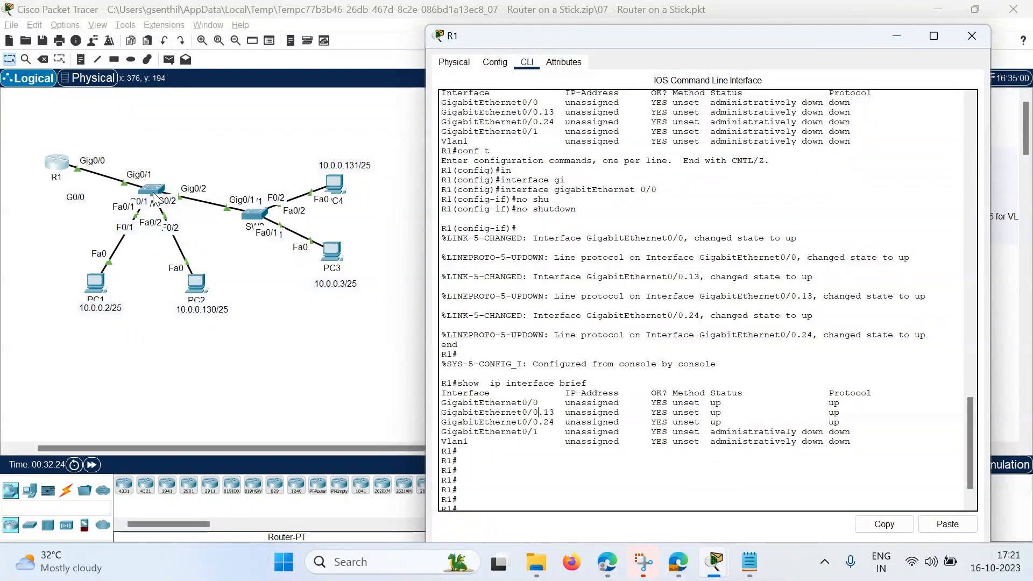
Step: Enter privileged mode on SW2 and list its trunk interfaces with show interfaces trunk to check the allowed VLANs
click(154, 193)
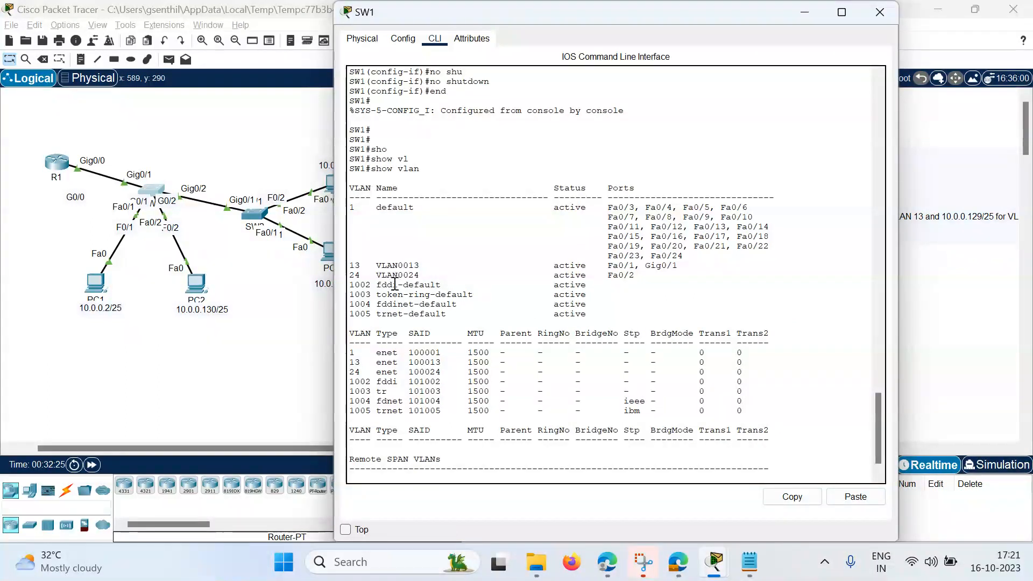
click(201, 173)
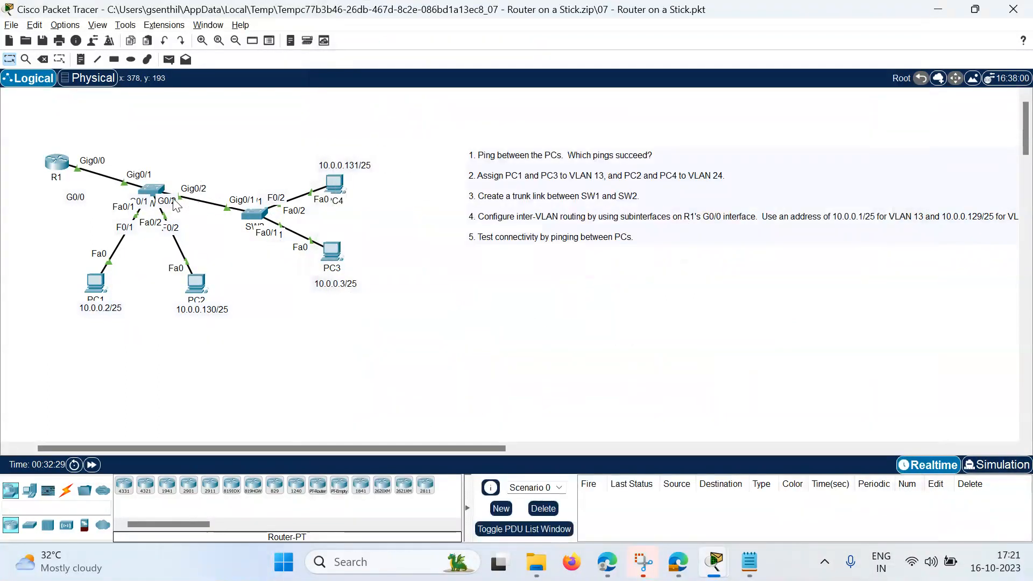
click(256, 215)
key(Return)
text(en)
key(Return)
text(sho)
key(Tab)
text(inter)
key(Tab)
text(tr)
key(Tab)
key(Return)
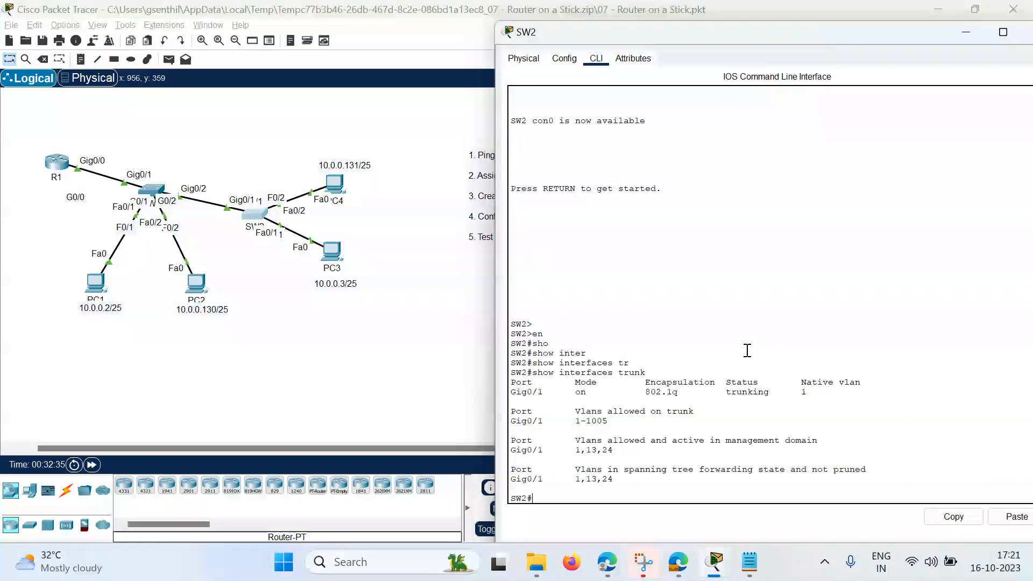
drag(613, 450, 505, 450)
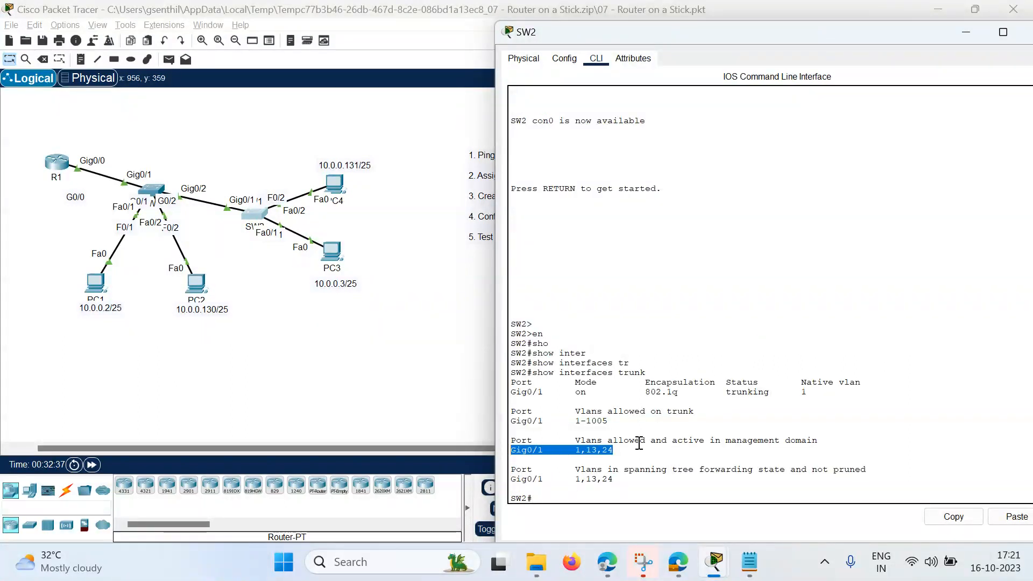
Step: Run show vlan on SW2 and examine the port assignments of VLANs 13 and 24
text(sho)
key(Tab)
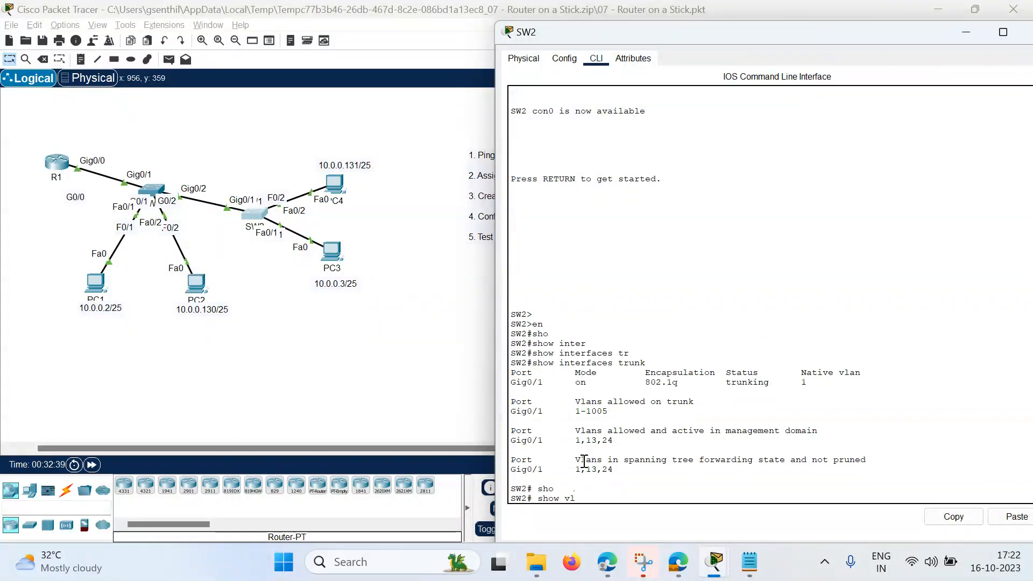
text(vl)
key(Tab)
key(Return)
drag(602, 382, 452, 373)
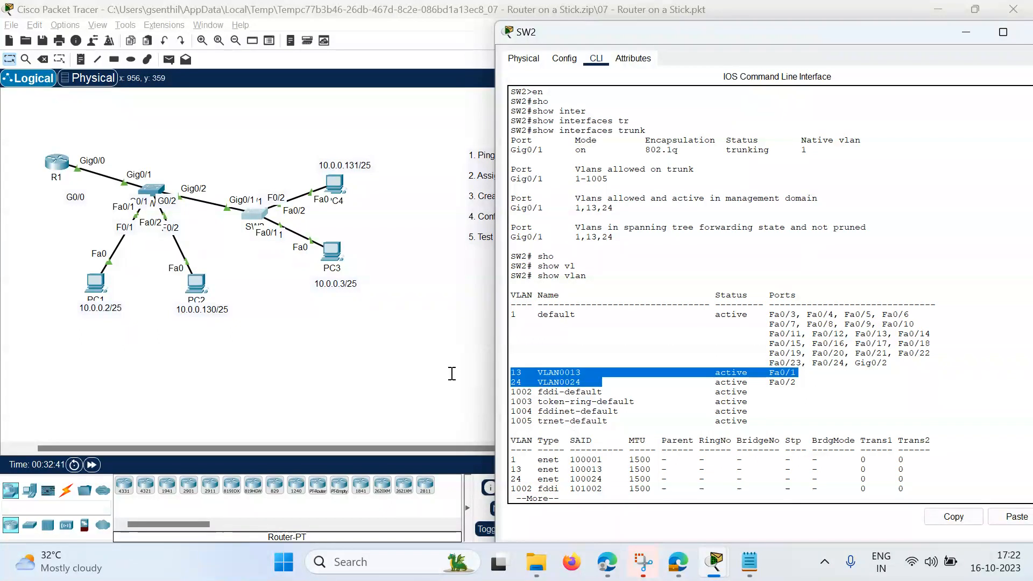
drag(800, 388, 586, 353)
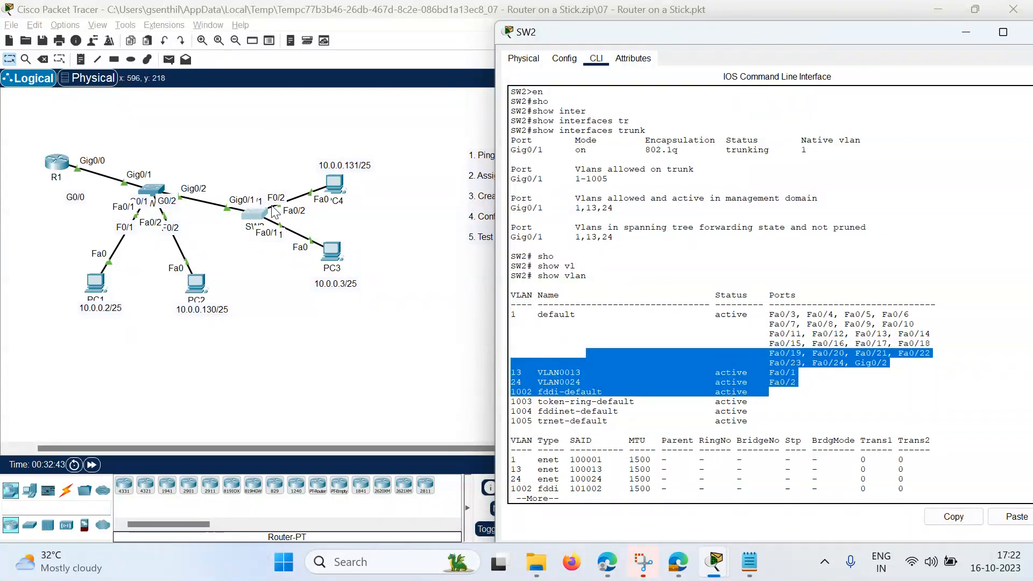
Step: On SW1, enter global configuration mode and open the configuration of interface gigabitEthernet 0/1
click(164, 194)
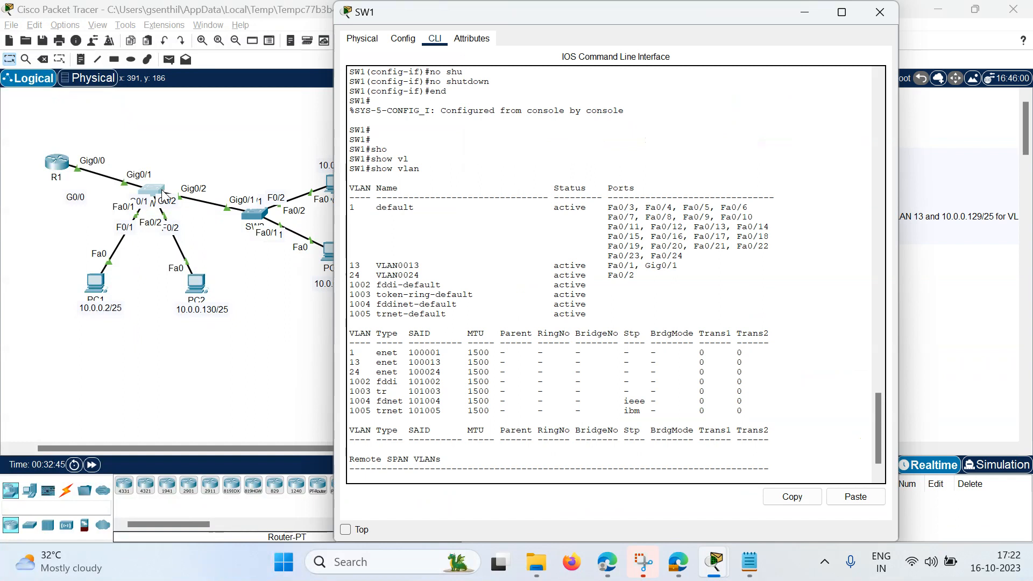
scroll(556, 365, down, 1)
key(Return)
text(conf t)
key(Return)
text(in)
key(Tab)
text(go)
key(Tab)
key(BackSpace)
text(i)
key(Tab)
text(0/1)
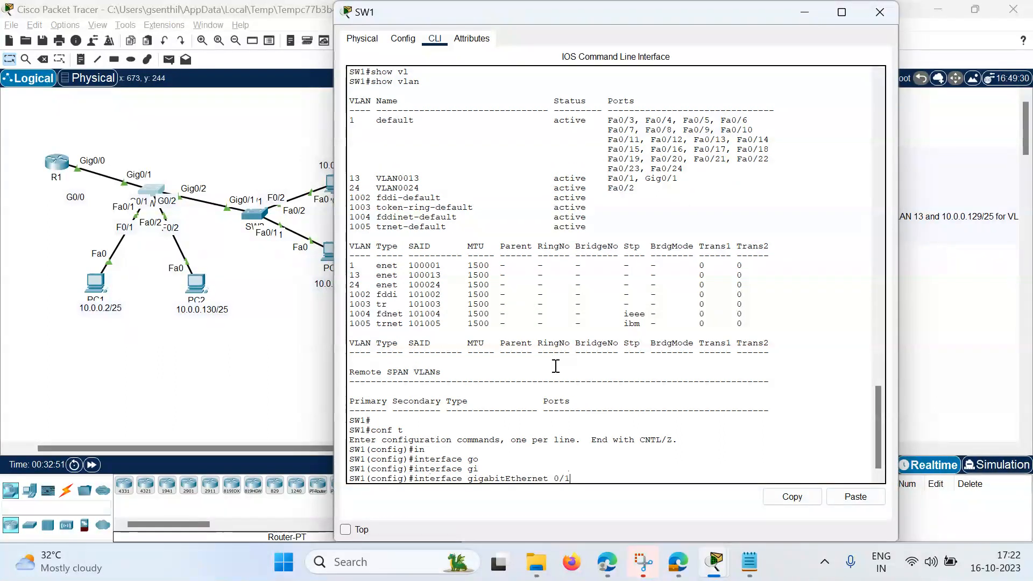
key(Return)
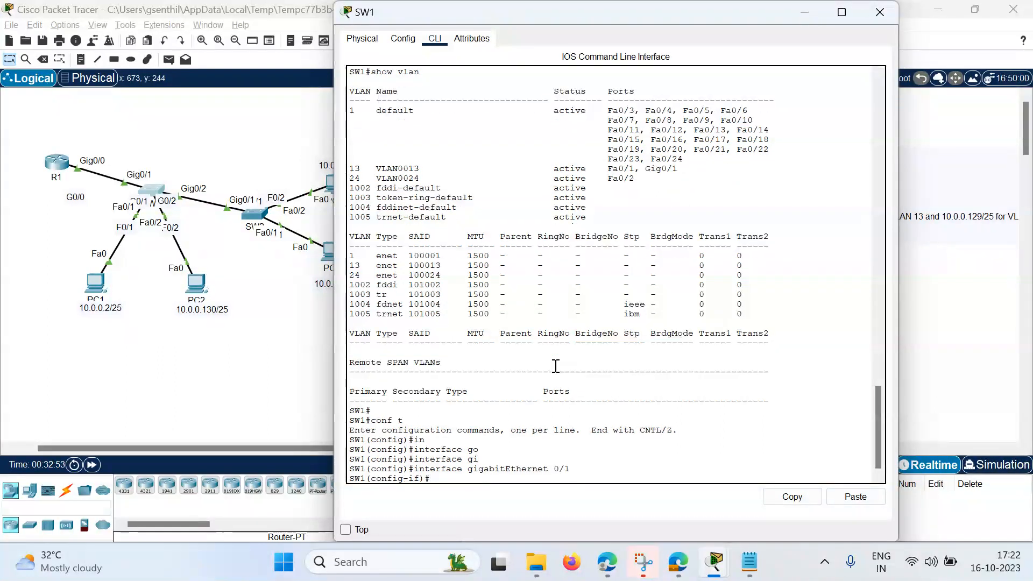
Step: Try to clear the port's switchport settings with no switchport and no switchport mode trunk
text(n)
text(o)
text(n)
key(Tab)
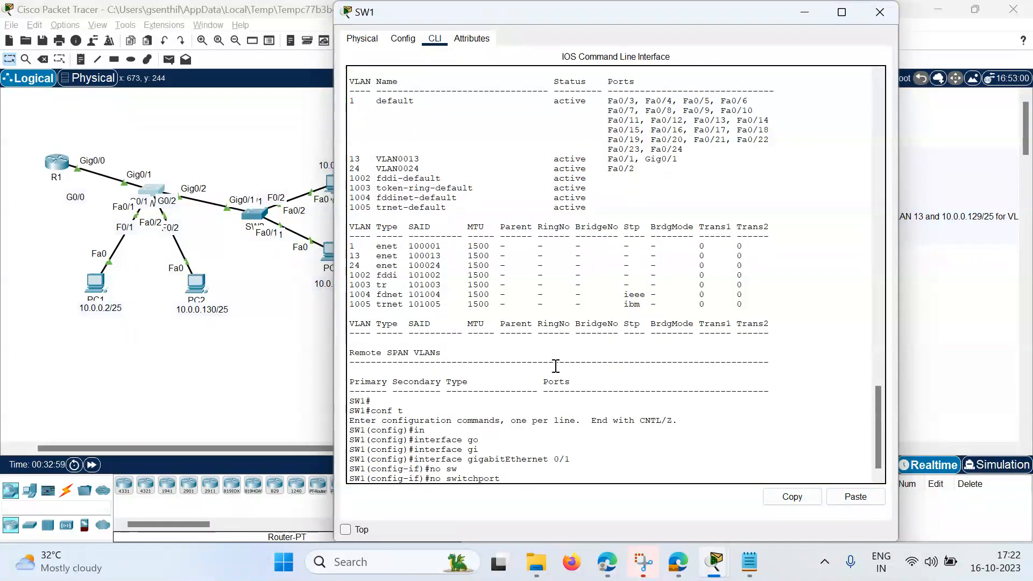
key(Return)
key(Up)
text(mo)
key(Tab)
text(tr)
key(Tab)
key(Return)
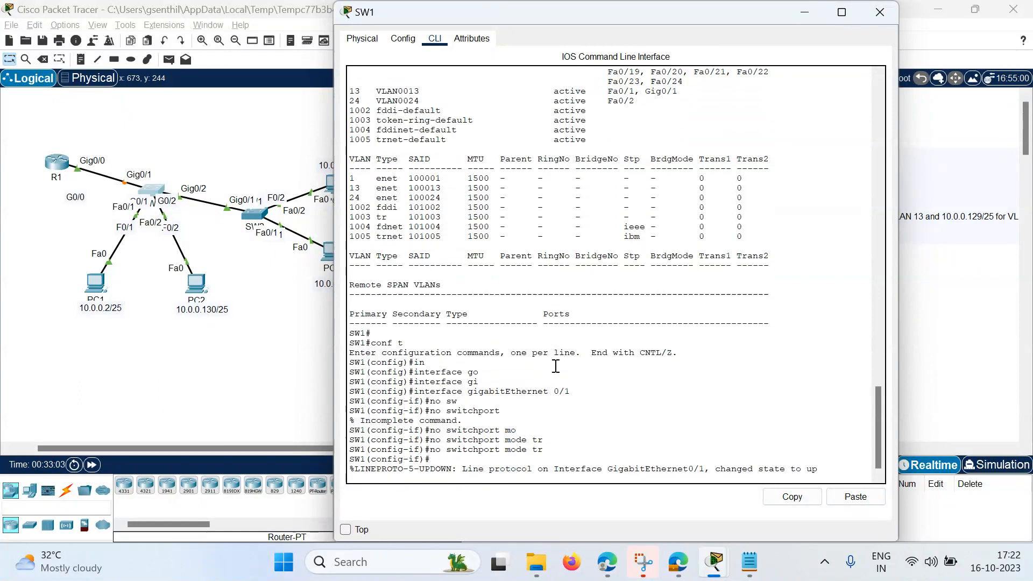
Step: Set SW1's gigabitEthernet 0/1 to switchport mode trunk and leave configuration mode
key(Return)
key(Return)
text(sw)
key(Tab)
text(mo)
key(Tab)
text(tr)
key(Tab)
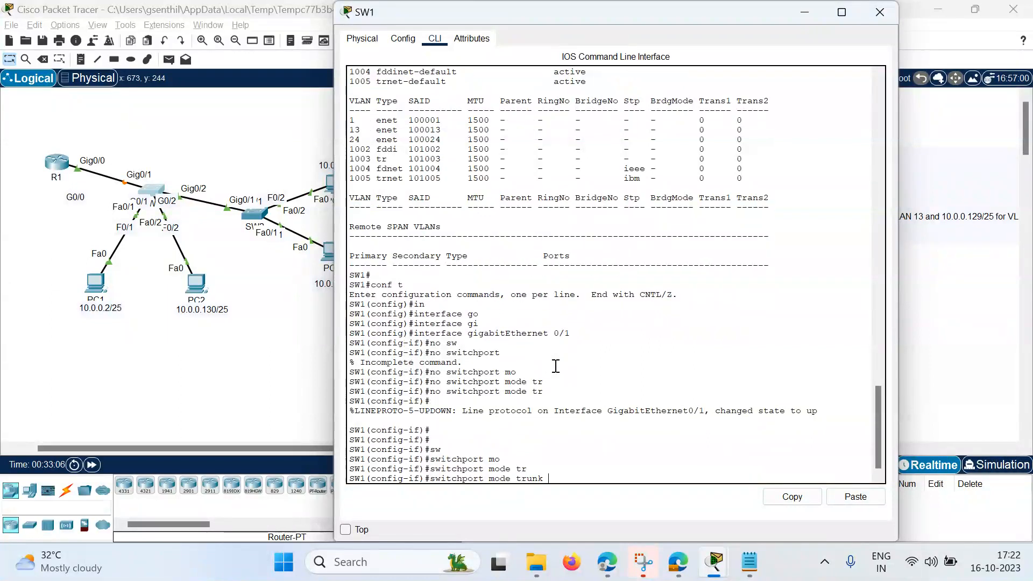
key(Return)
key(Return)
key(Return)
text(end)
key(Return)
Step: Display SW1's full running configuration and check the switchport settings of its gigabit interfaces
text(sho)
key(Tab)
text(ru)
key(Tab)
key(Return)
key(space)
key(space)
key(space)
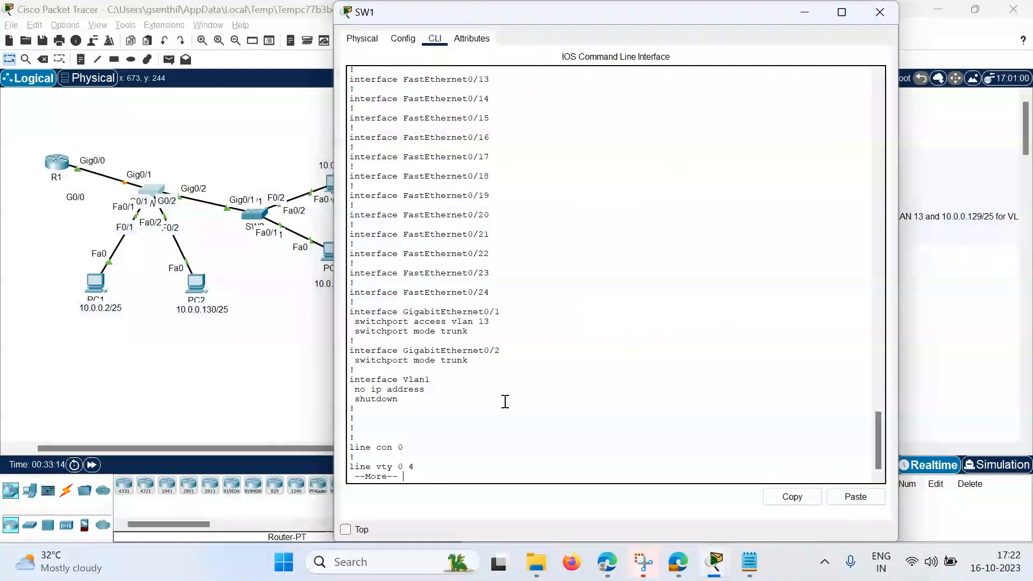
key(space)
key(Return)
key(Return)
Step: Return to global configuration on SW1 and reopen interface gigabitEthernet 0/1
text(conf t)
key(Return)
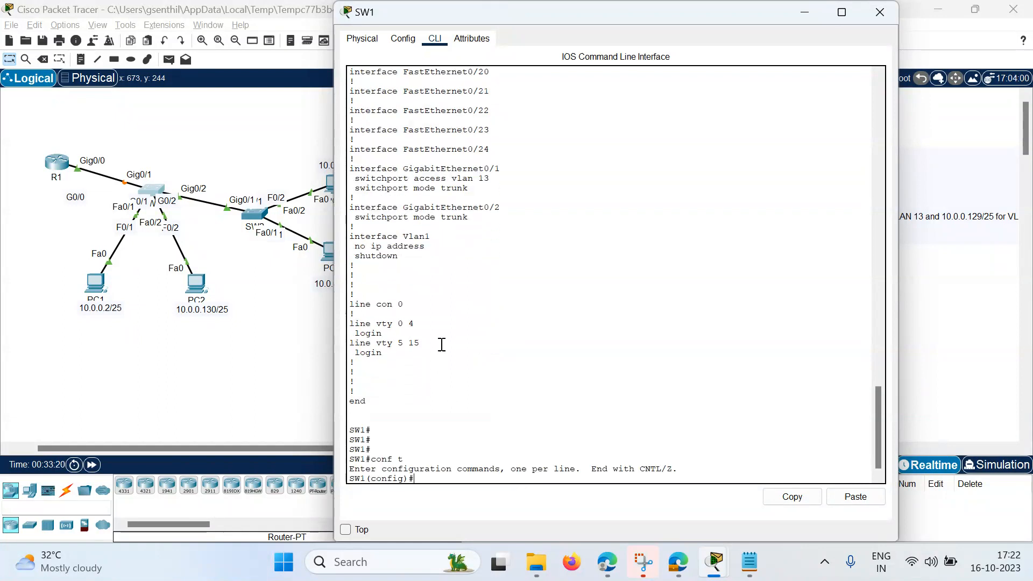
drag(469, 188, 347, 186)
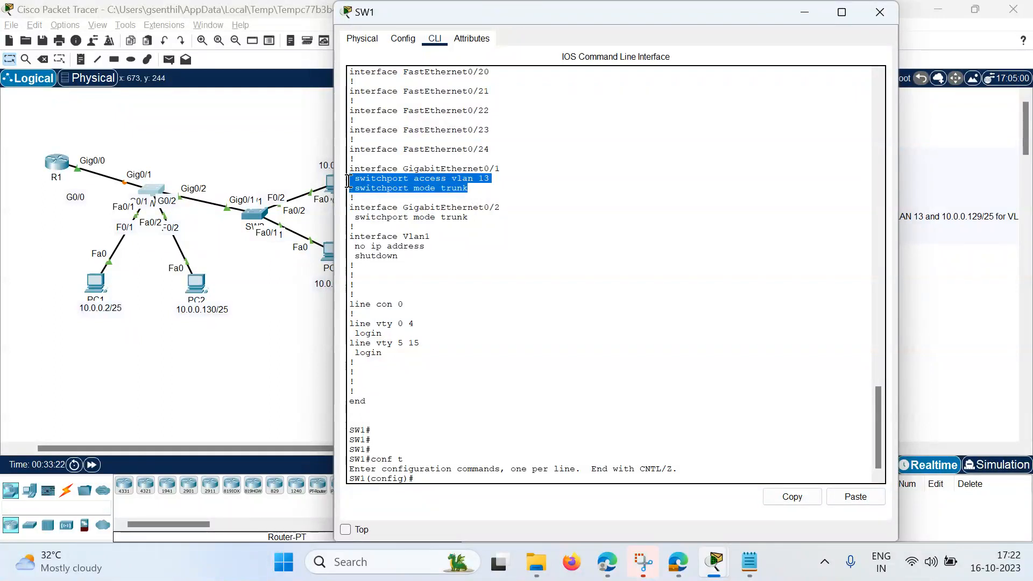
key(Return)
key(Return)
text(in)
key(Tab)
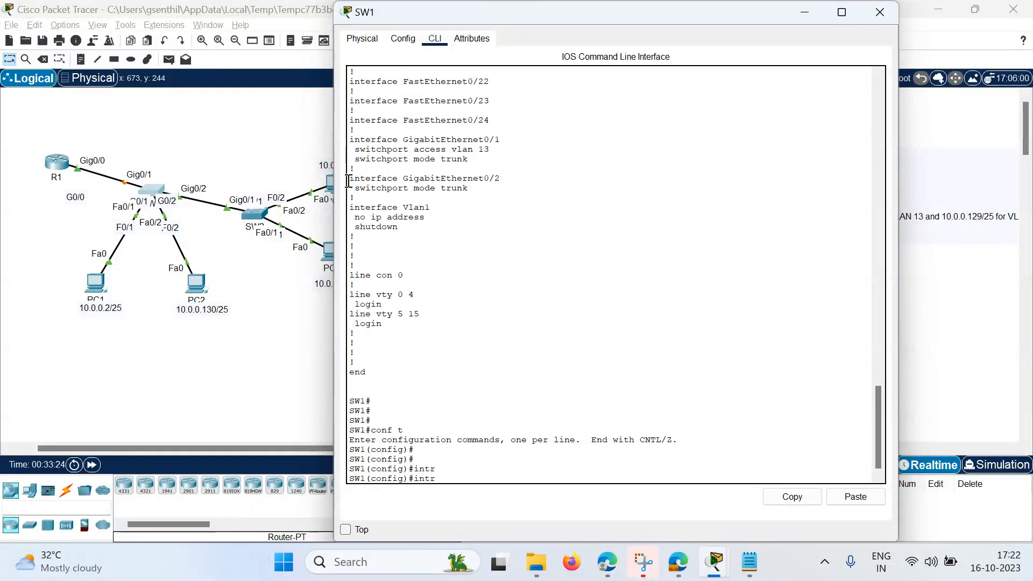
text(er)
key(Tab)
text(go)
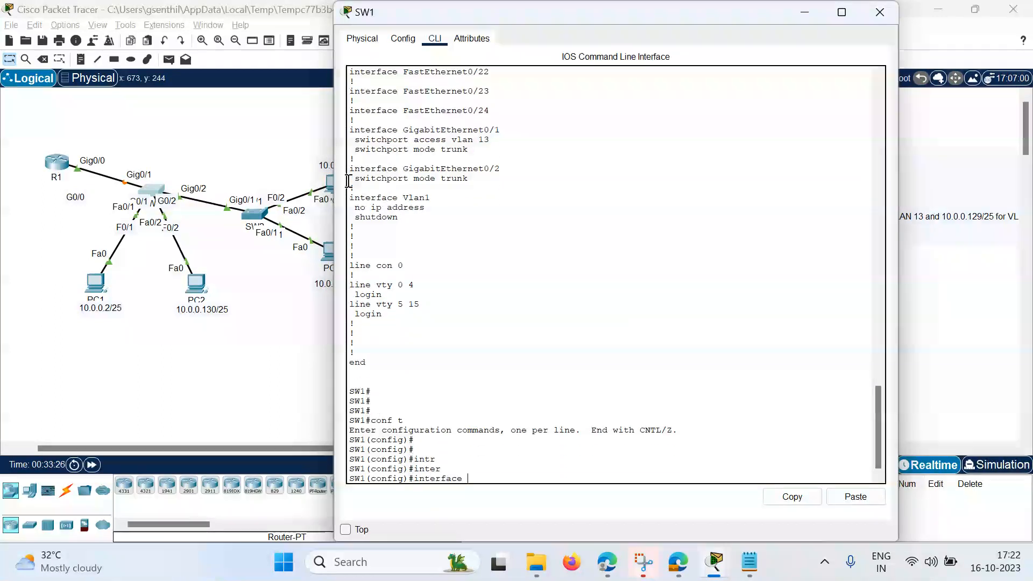
key(Tab)
key(BackSpace)
key(Tab)
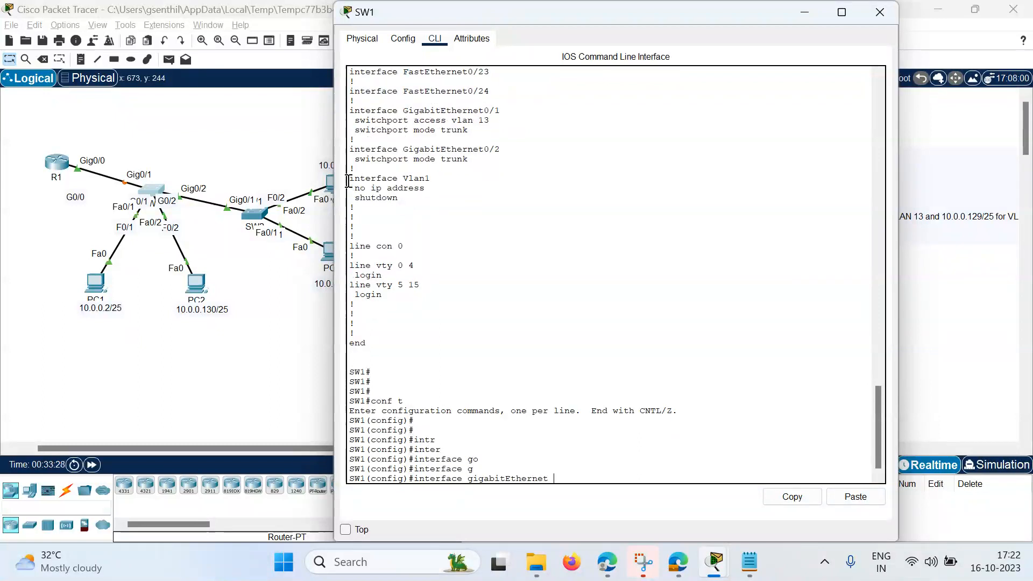
text(0/1)
key(Return)
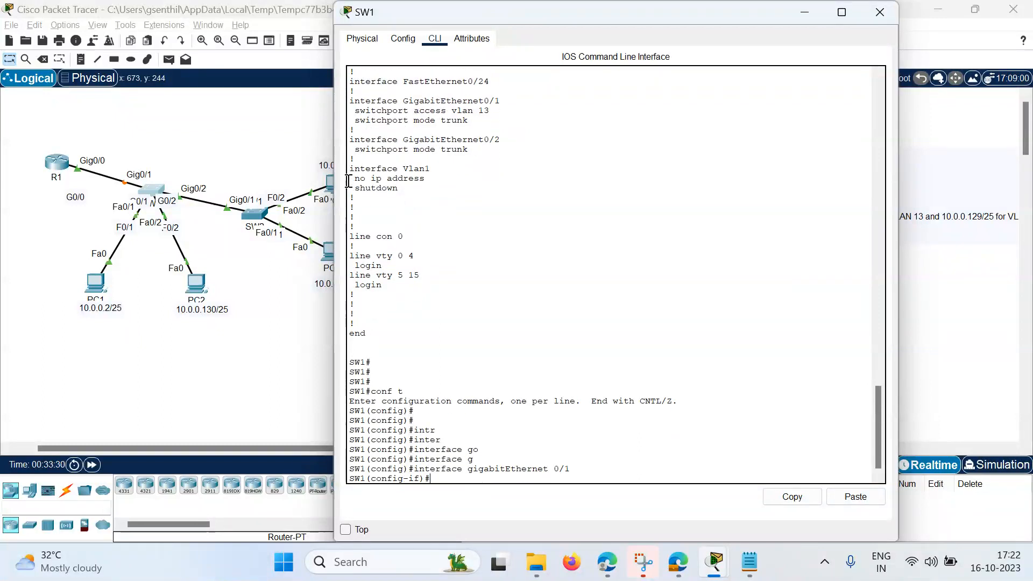
Step: Remove the access VLAN 13 assignment from SW1's gigabitEthernet 0/1 with no switchport access vlan 13
text(no sw)
key(Tab)
text(ac)
key(Tab)
text(vl)
key(Tab)
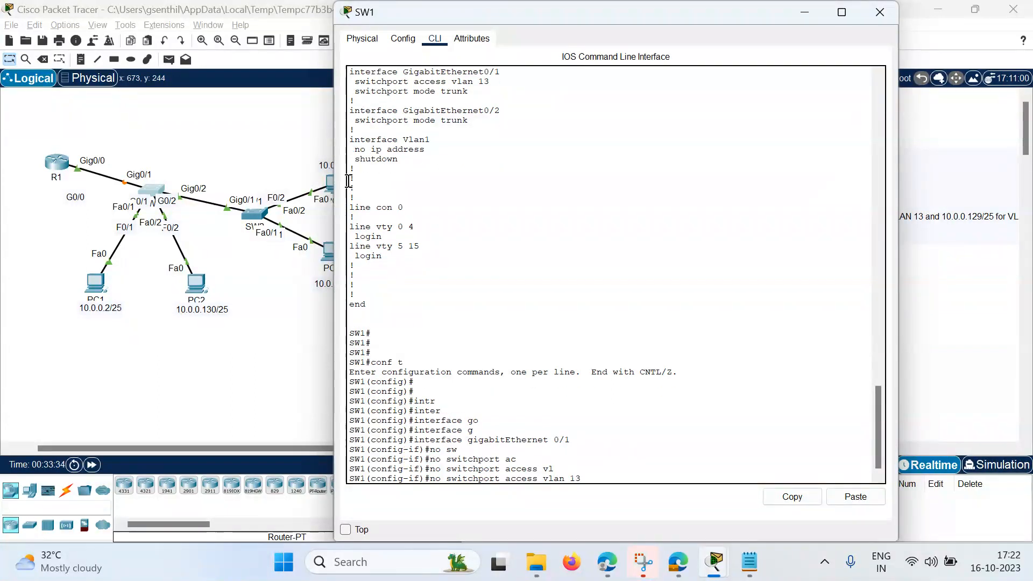
text(13)
key(Return)
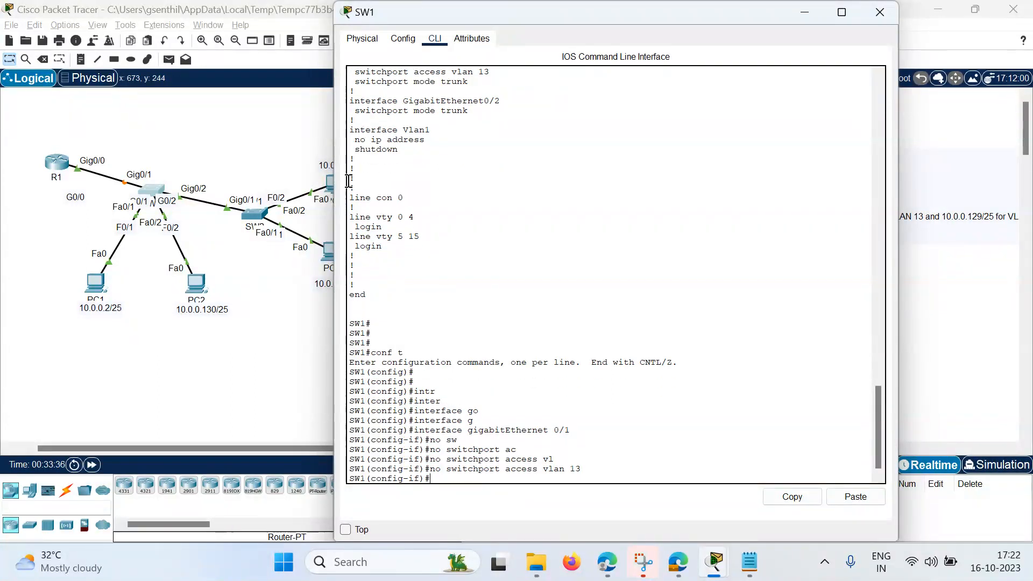
Step: Reapply switchport mode trunk to SW1's gigabitEthernet 0/1 and end the configuration session
text(sw)
key(Tab)
text(mo)
key(Tab)
text(tr)
key(Tab)
key(Return)
text(end)
key(Return)
key(Return)
key(Return)
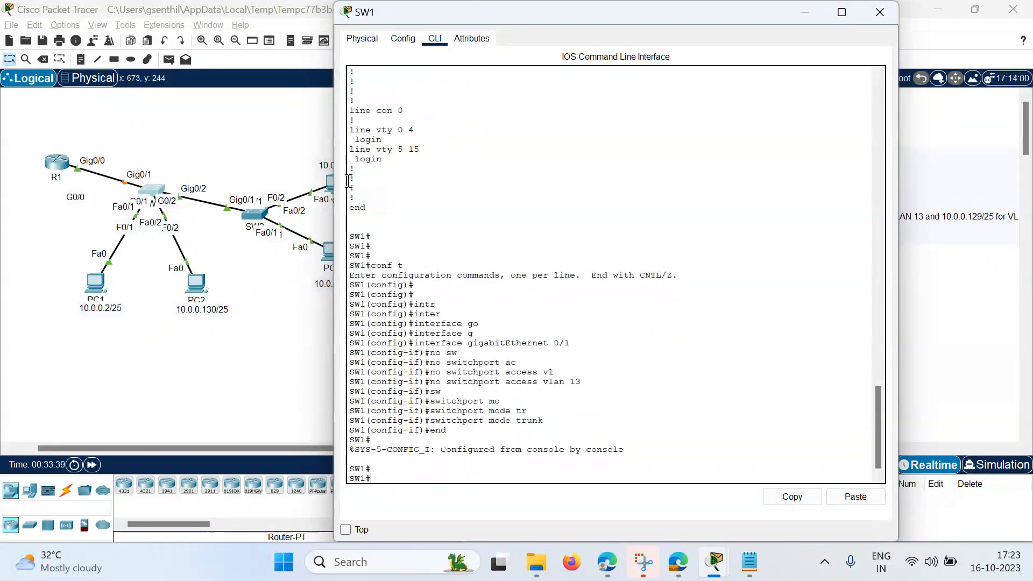
Step: On R1, enter global configuration mode and open subinterface gigabitEthernet 0/0.13
click(59, 166)
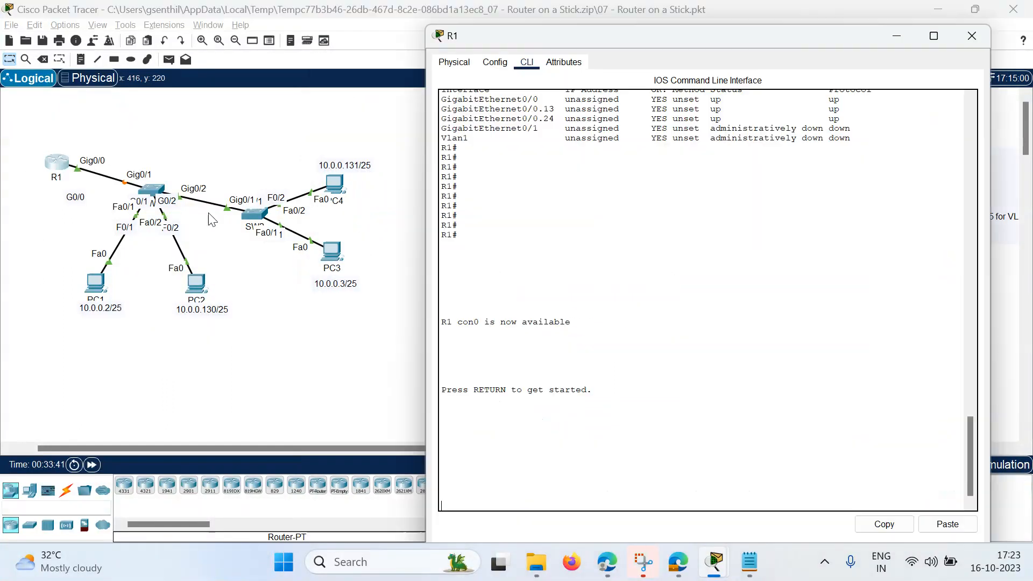
key(Return)
text(en)
key(Return)
text(conf t)
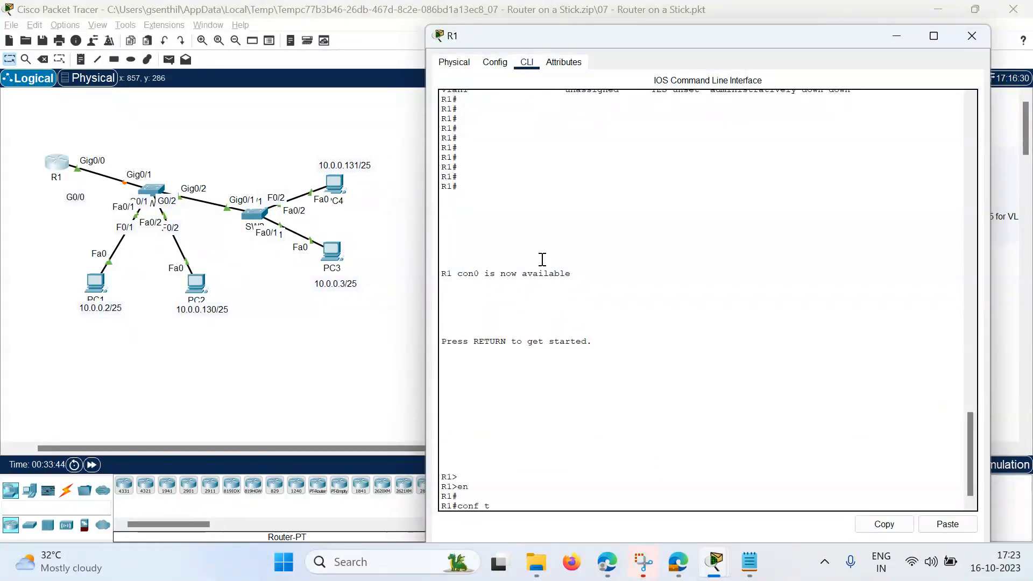
key(Return)
text(in)
key(Tab)
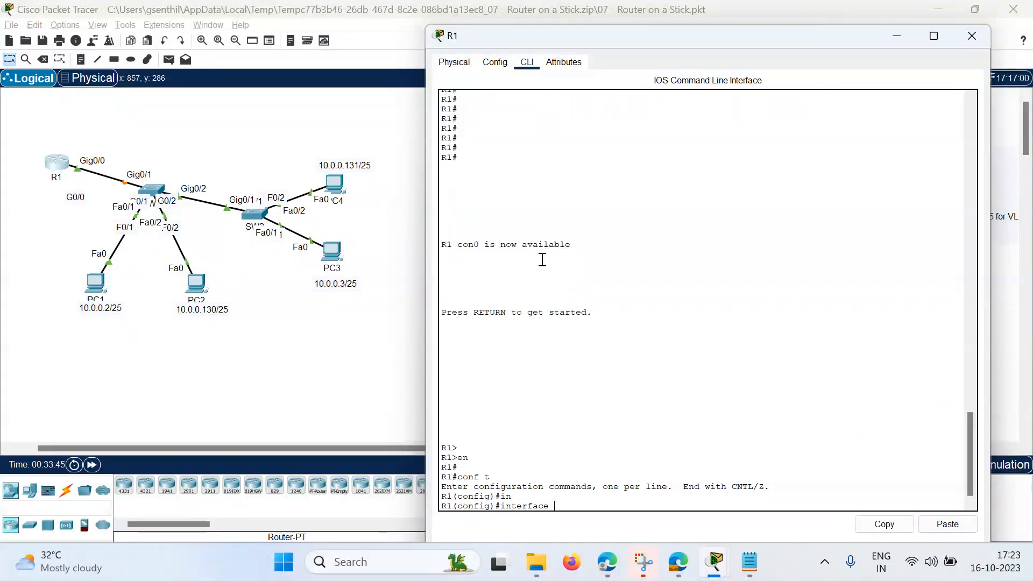
text(gi)
key(Tab)
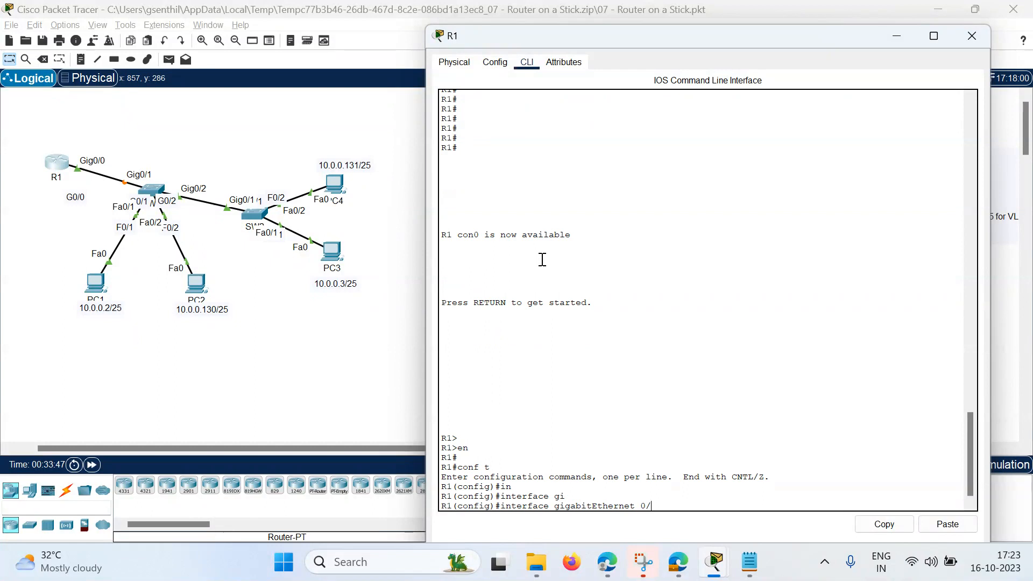
text(0/0.13)
key(Return)
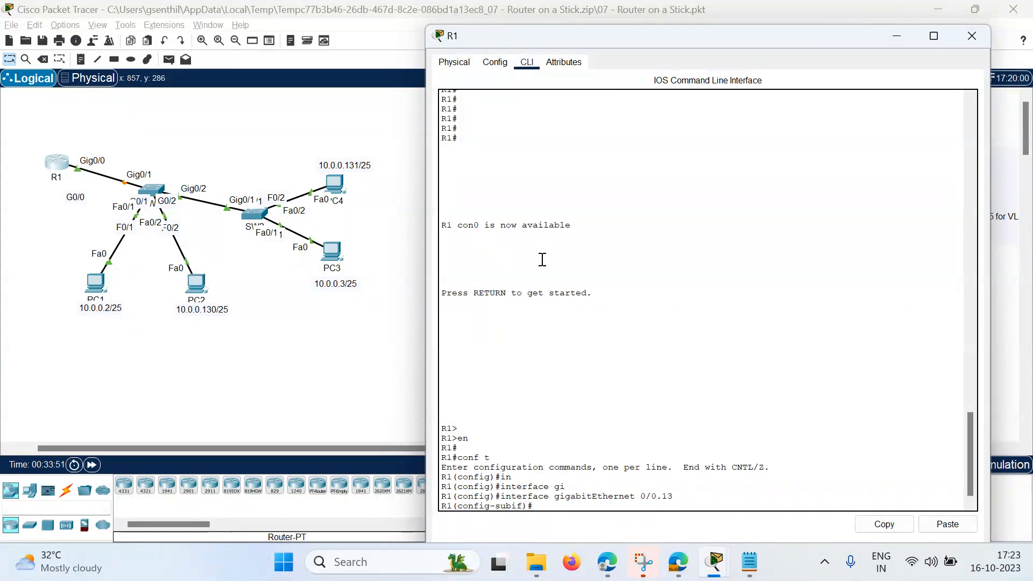
Step: Set the 0/0.13 subinterface's encapsulation to dot1Q with VLAN ID 13, consulting the command help for the required argument
text(en)
key(Tab)
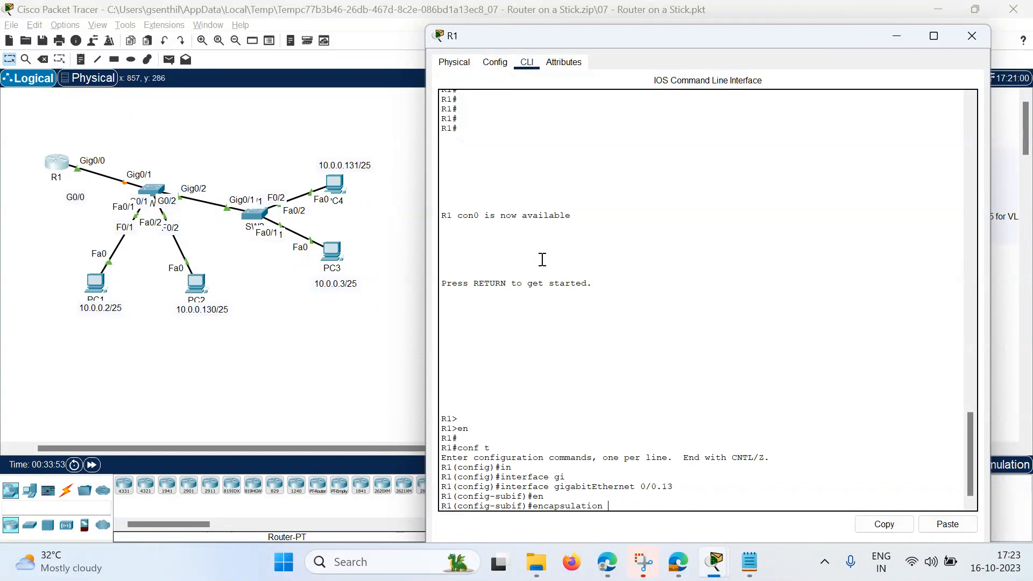
text(do)
key(Tab)
key(Return)
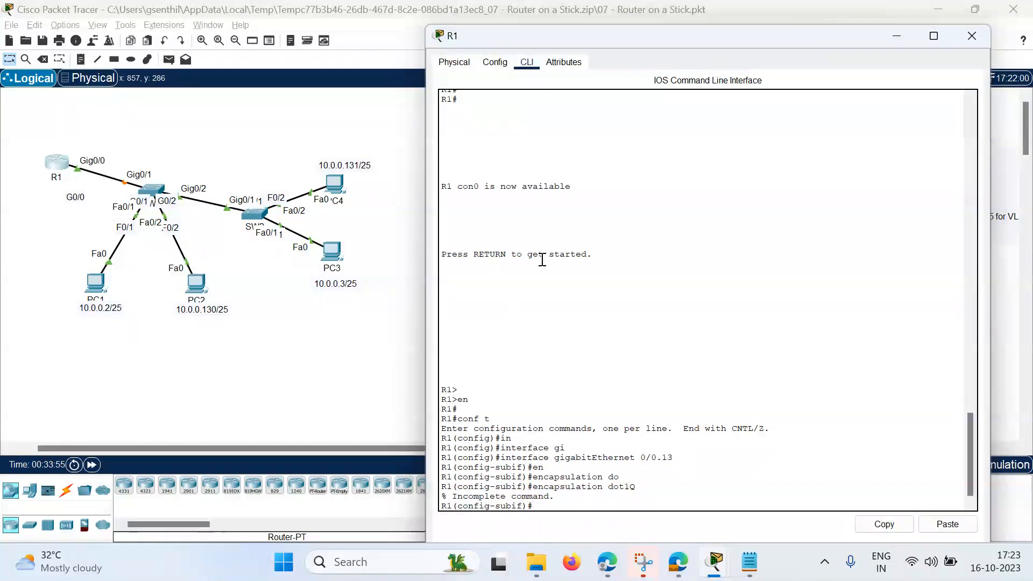
key(Up)
text(v)
key(Tab)
key(BackSpace)
key(Tab)
text(?)
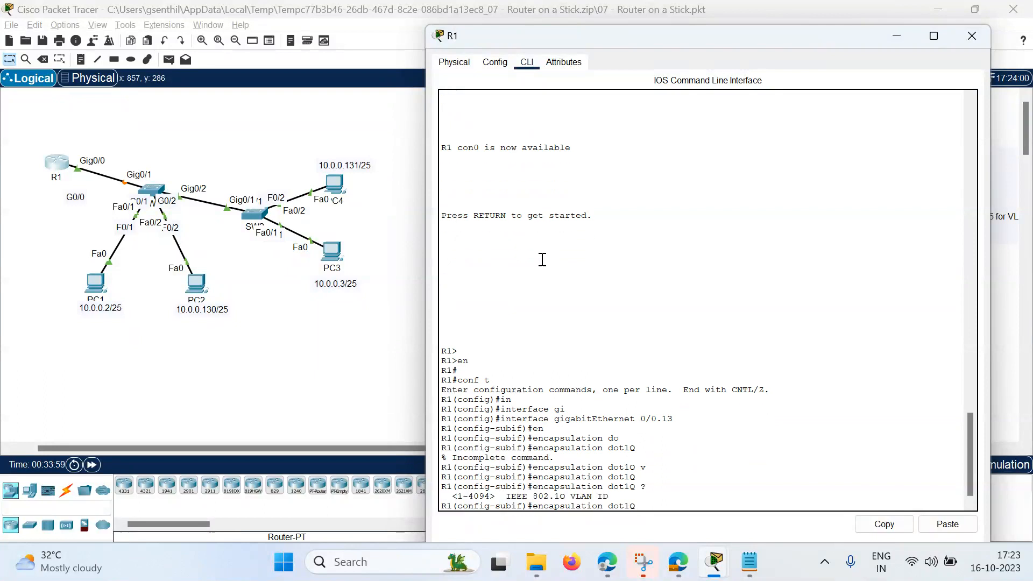
text(13)
key(Return)
key(Return)
key(Return)
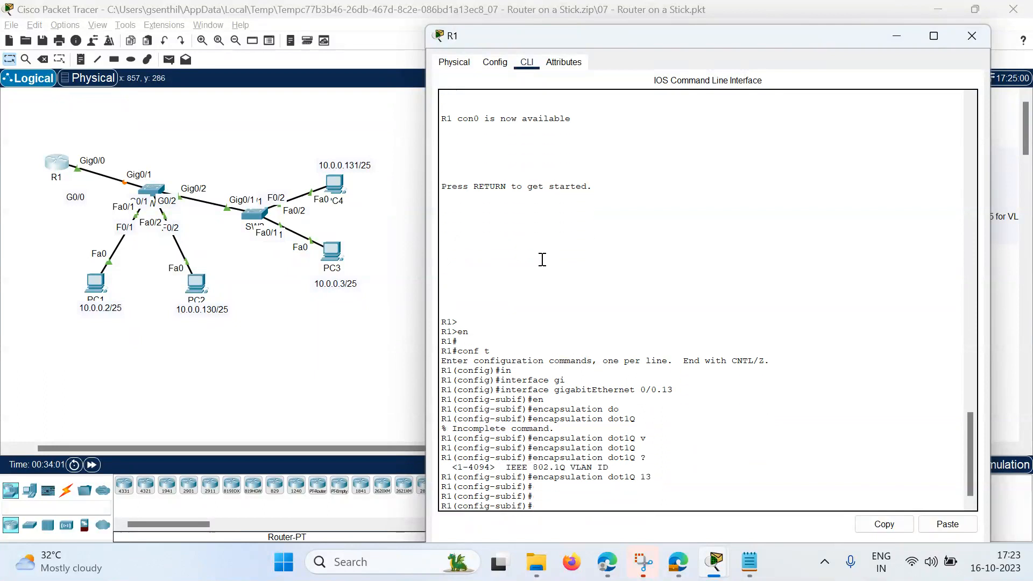
Step: Exit to R1's global configuration mode and reopen subinterface gigabitEthernet 0/0.13
text(exit)
key(Return)
key(Return)
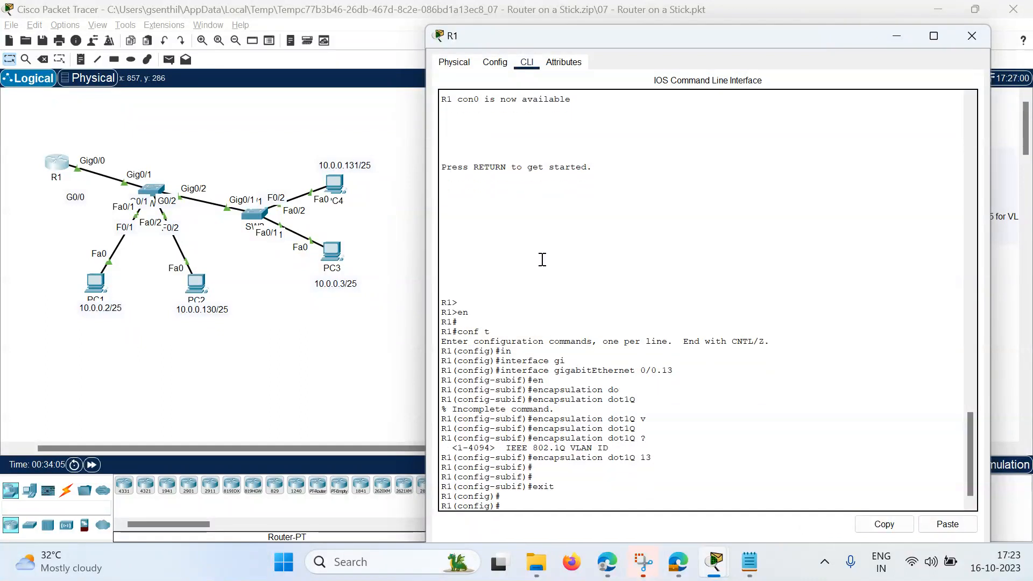
text(in)
key(Tab)
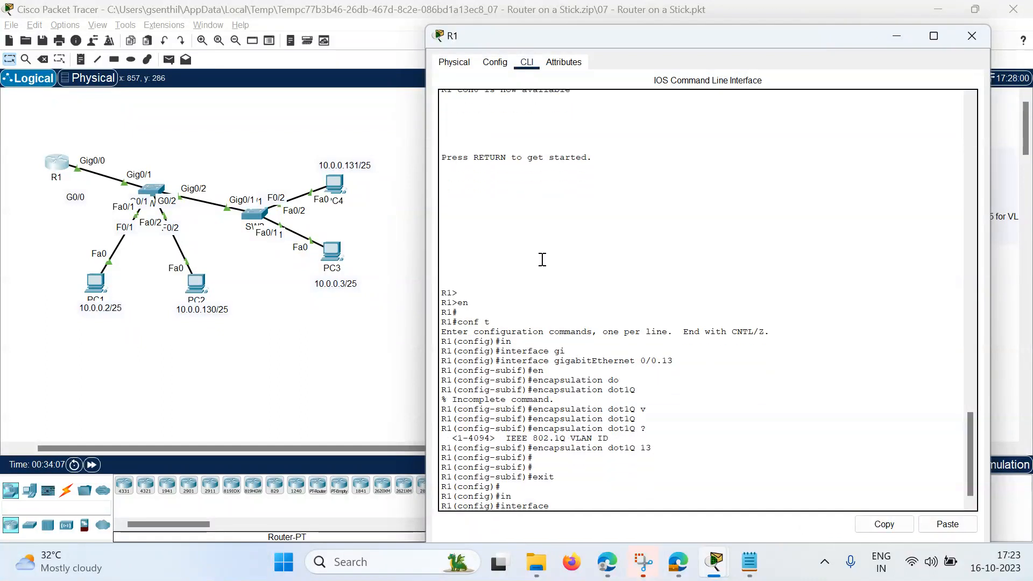
text(gi)
key(Tab)
text(0/0.13)
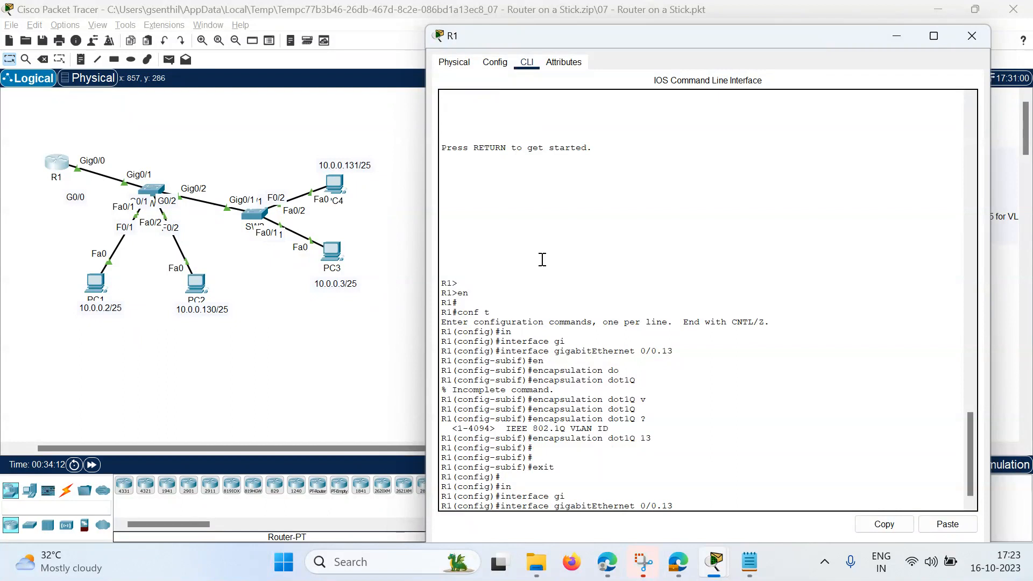
key(Return)
Step: Set the 0/0.13 subinterface's encapsulation to dot1Q with VLAN ID 24 and end the configuration session
text(e)
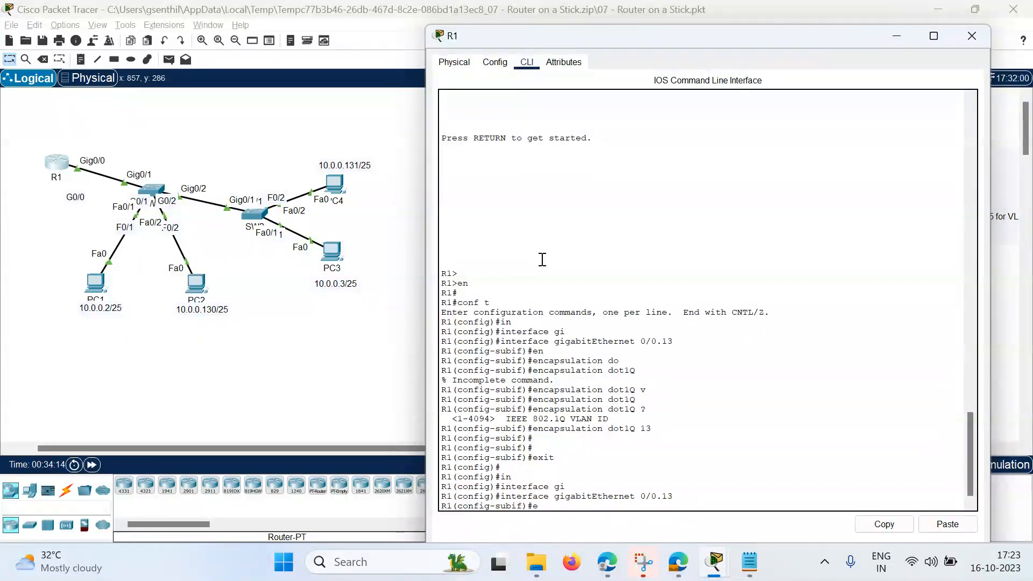
text(ncapsulation d)
key(Tab)
text(do)
key(Tab)
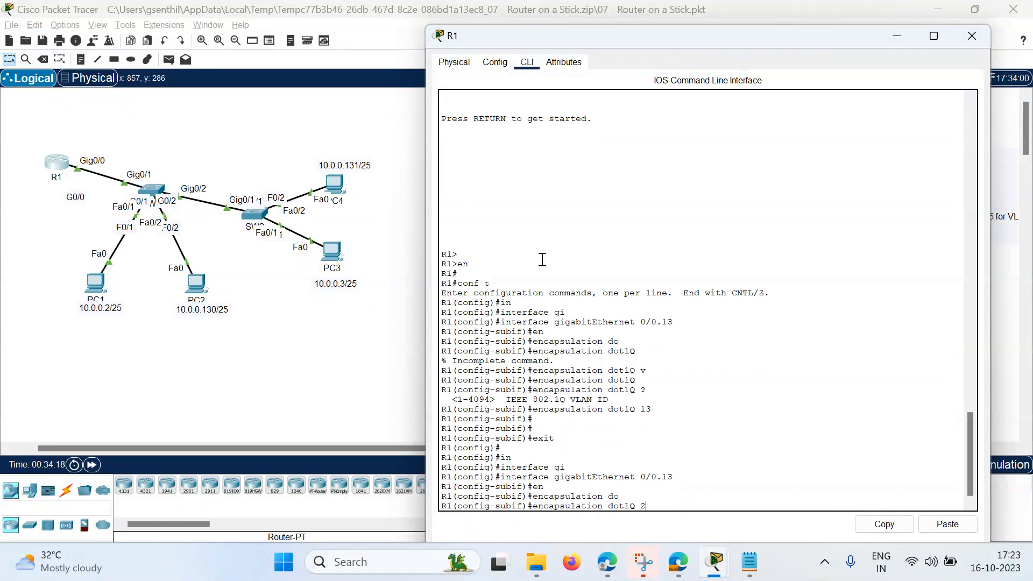
text(24)
key(Return)
text(e)
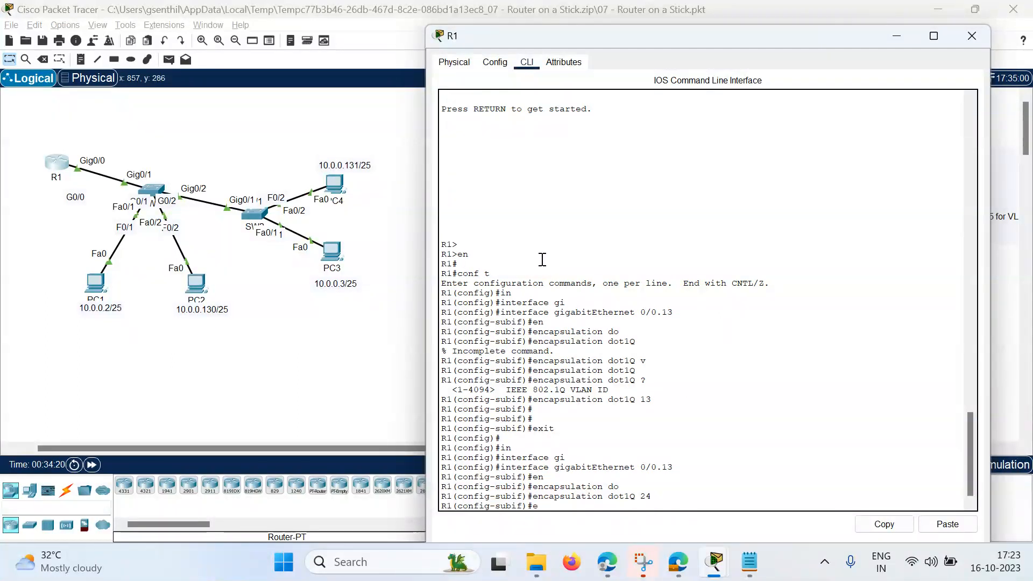
text(nd)
key(Return)
key(Return)
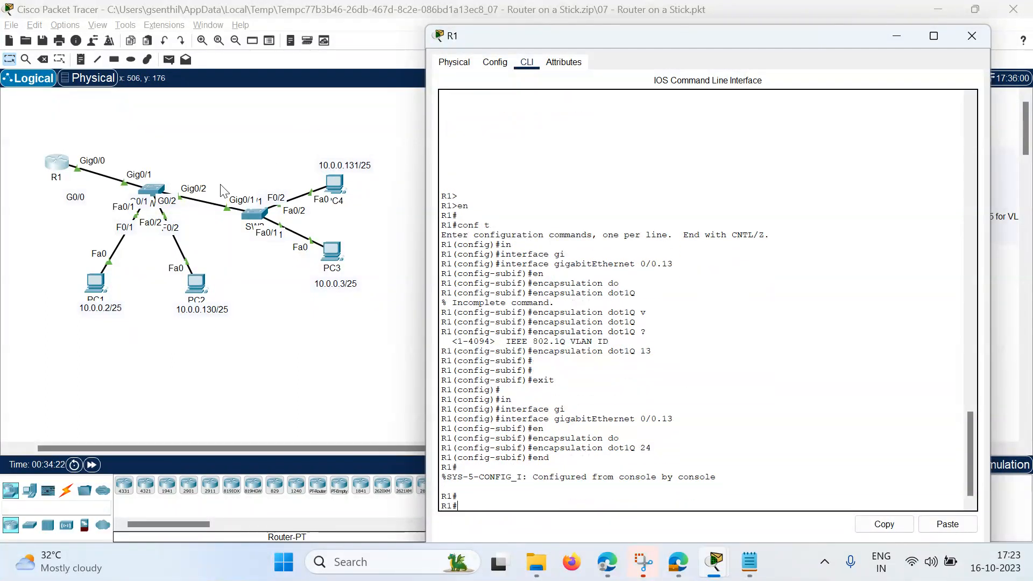
Step: From PC1's command prompt, ping the VLAN 13 gateway address 10.0.0.1
click(149, 189)
click(240, 261)
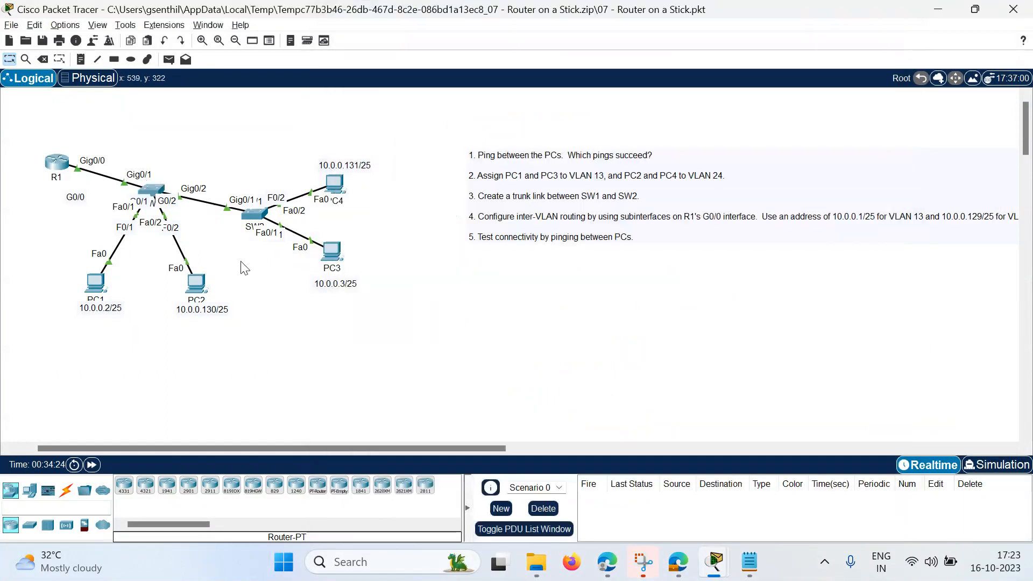
click(106, 291)
key(Return)
key(Return)
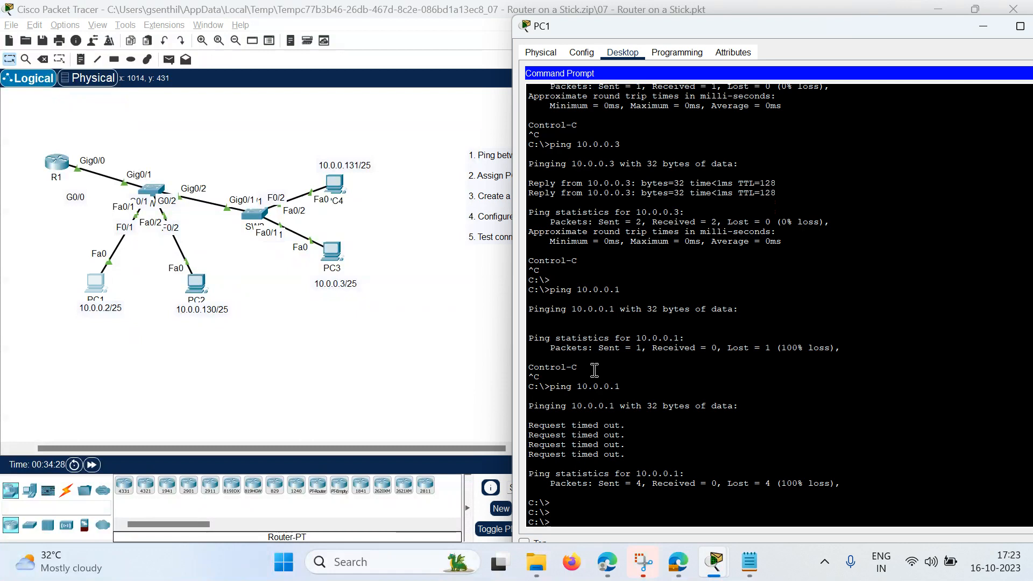
key(Up)
key(Return)
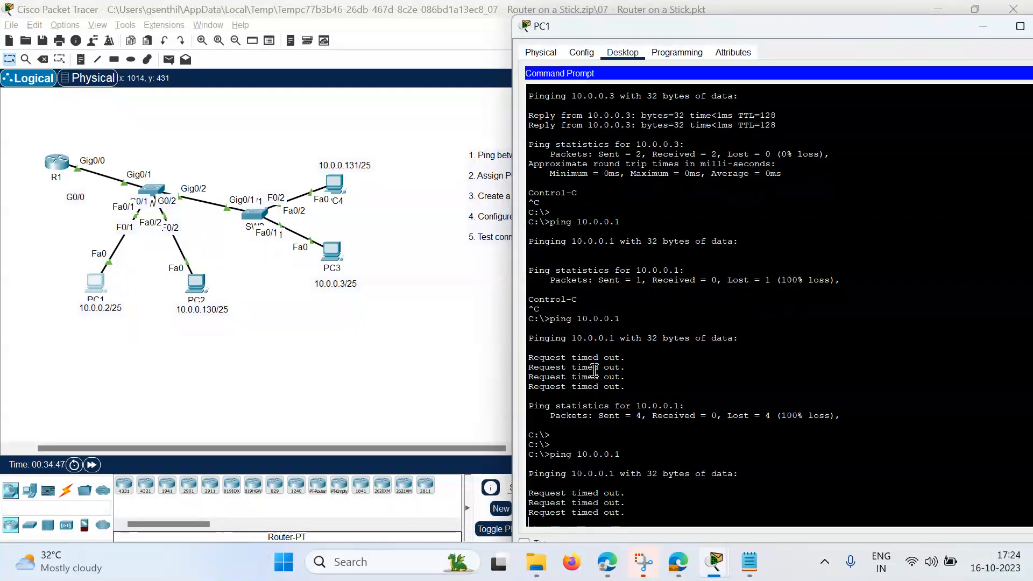
Step: Display SW1's full running configuration and review the switchport settings of its interfaces
click(148, 192)
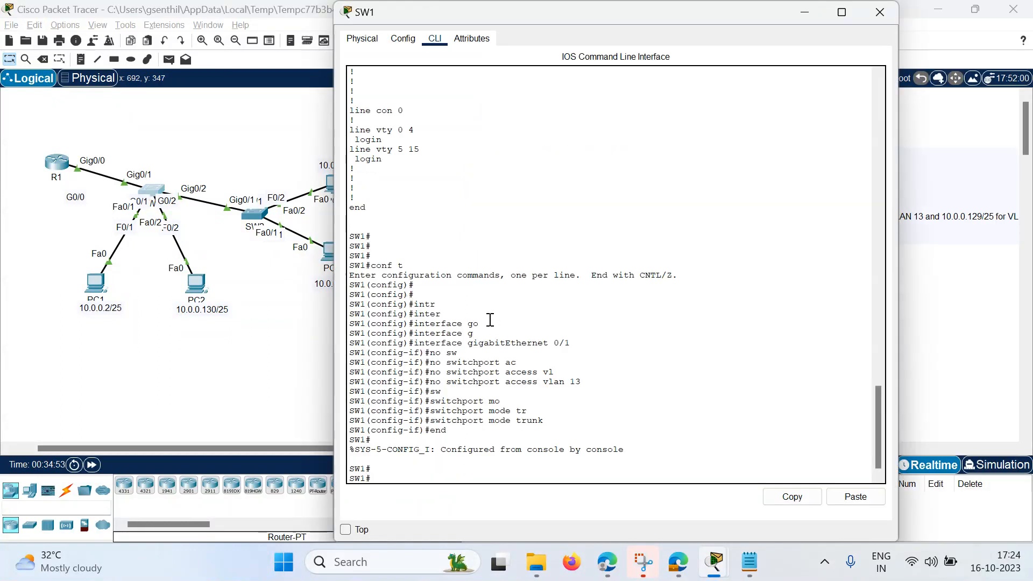
key(Return)
key(Return)
key(Return)
text(sho)
key(Tab)
text(ru)
key(Tab)
key(Return)
key(space)
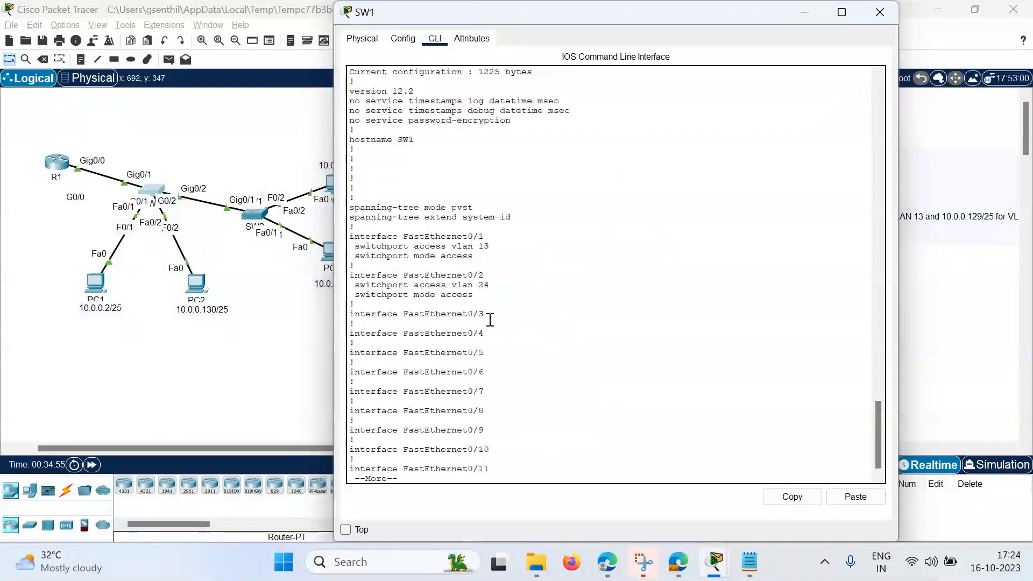
key(space)
key(space)
key(space)
drag(524, 273, 307, 219)
click(727, 300)
scroll(587, 305, up, 12)
scroll(588, 305, up, 2)
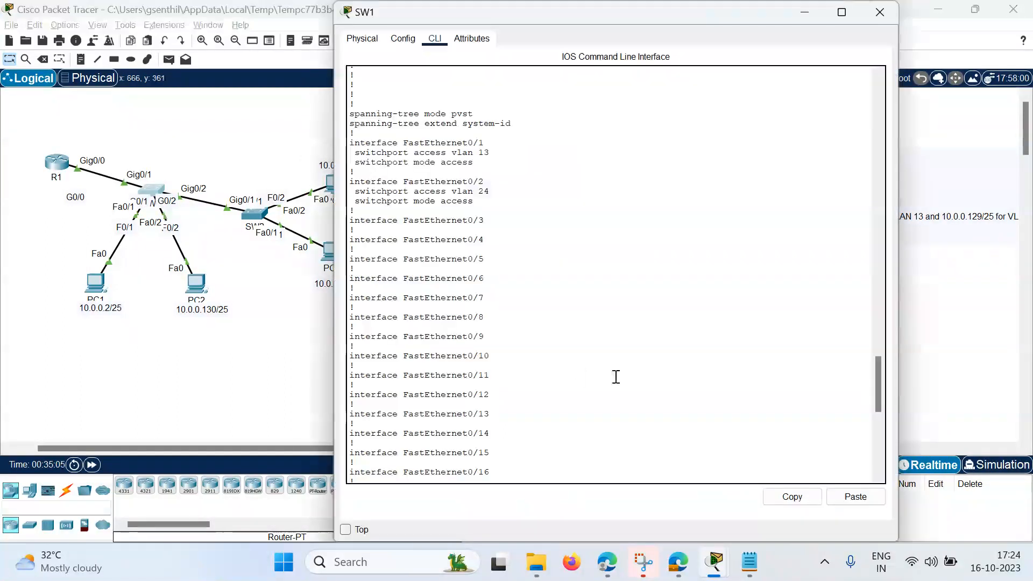
Step: List SW1's VLANs and port assignments with show vlan
key(Return)
key(Return)
key(Return)
text(sho)
key(Tab)
text(vl)
key(Tab)
key(Return)
key(Return)
key(Return)
Step: Check SW1's trunk ports and allowed VLANs with show interfaces trunk
text(sh)
key(Tab)
text(int)
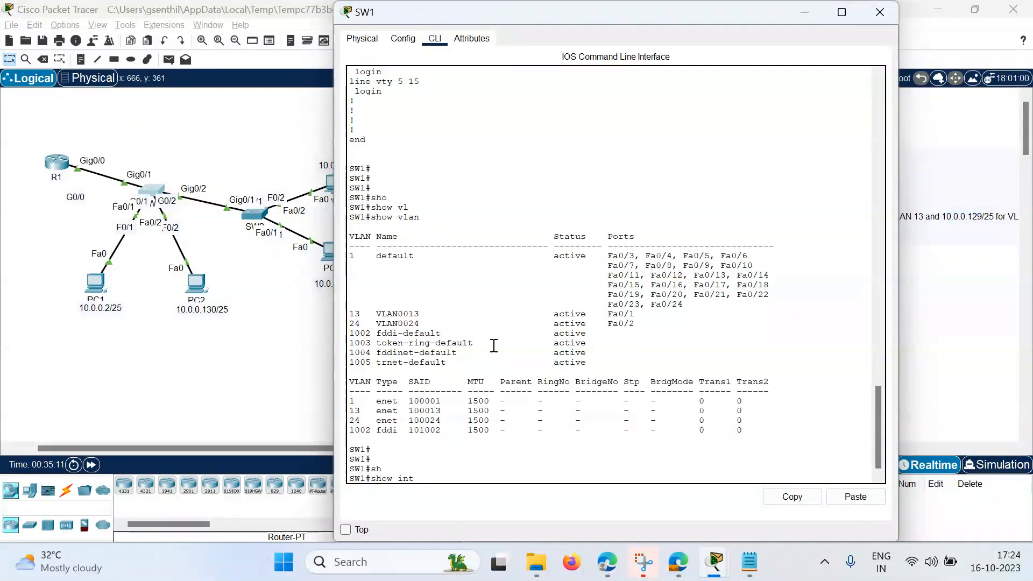
text(er)
key(Tab)
text(tr)
key(Tab)
key(Return)
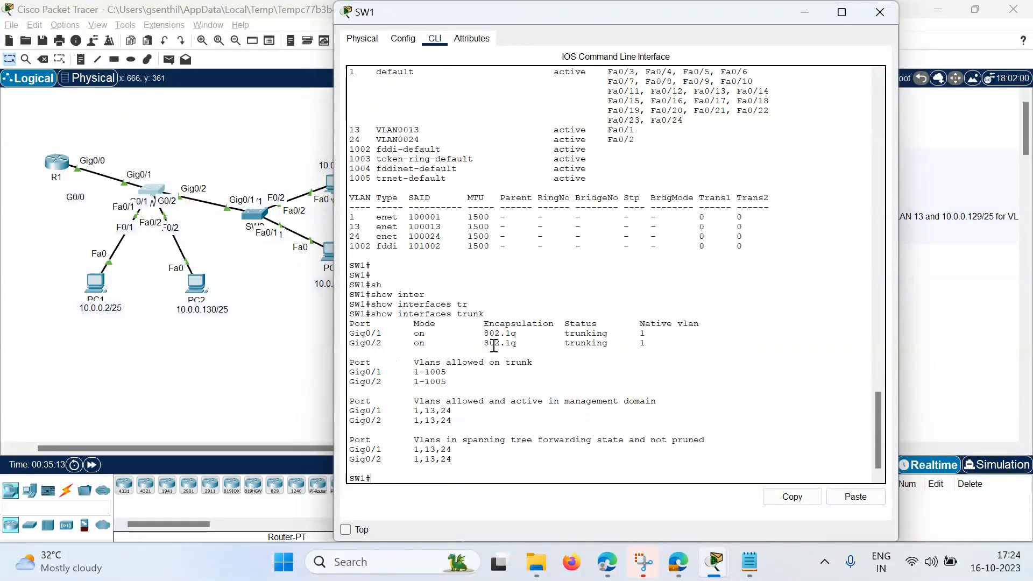
key(Return)
key(Return)
key(Return)
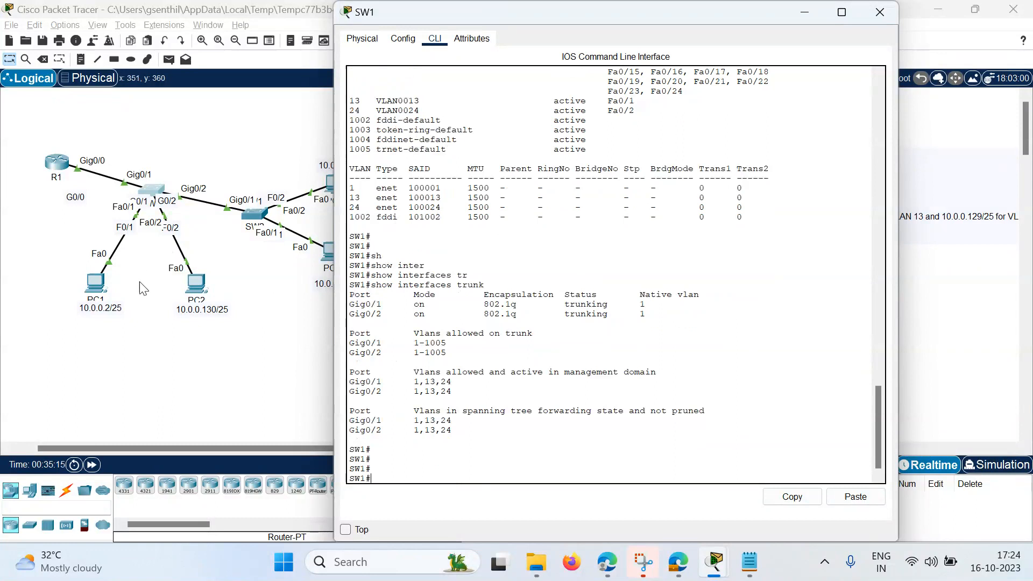
Step: Repeat the ping to 10.0.0.1 from PC1's command prompt
click(103, 281)
click(683, 328)
key(Return)
key(Return)
key(Return)
key(Up)
key(Return)
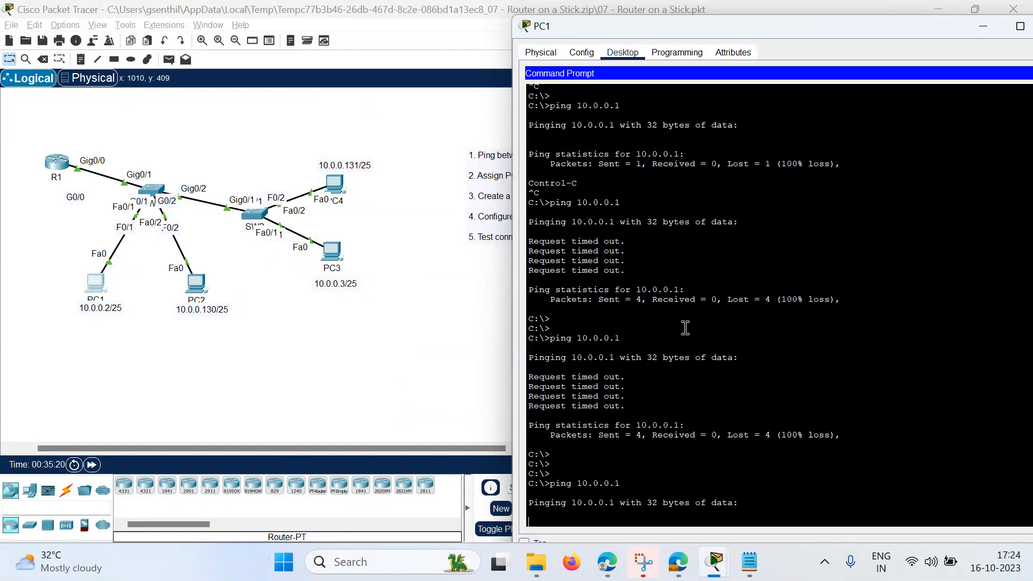
Step: From PC2's command prompt, ping the VLAN 24 gateway address 10.0.0.129
click(197, 289)
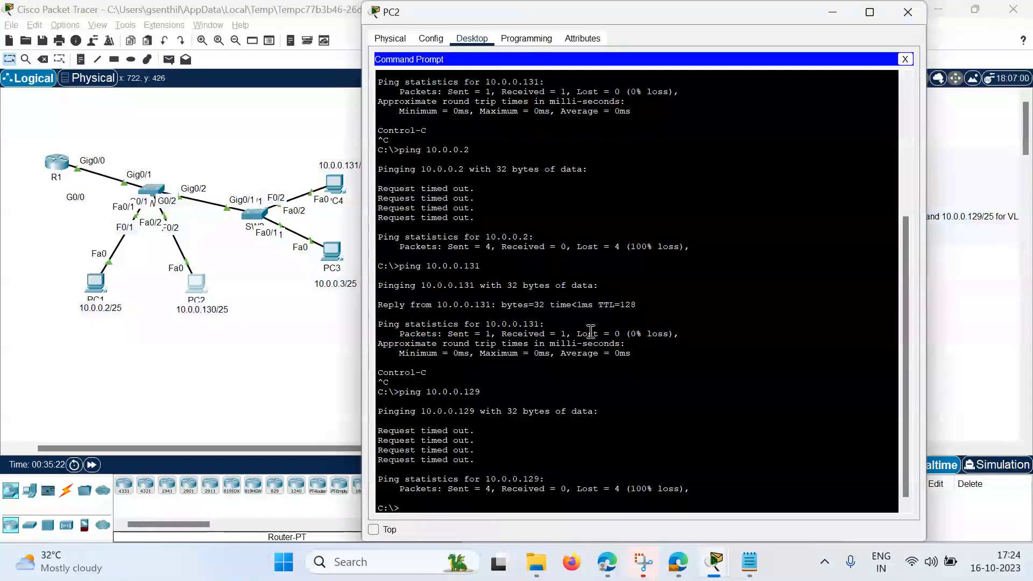
key(Return)
key(Return)
text(ping 10.0.0.129)
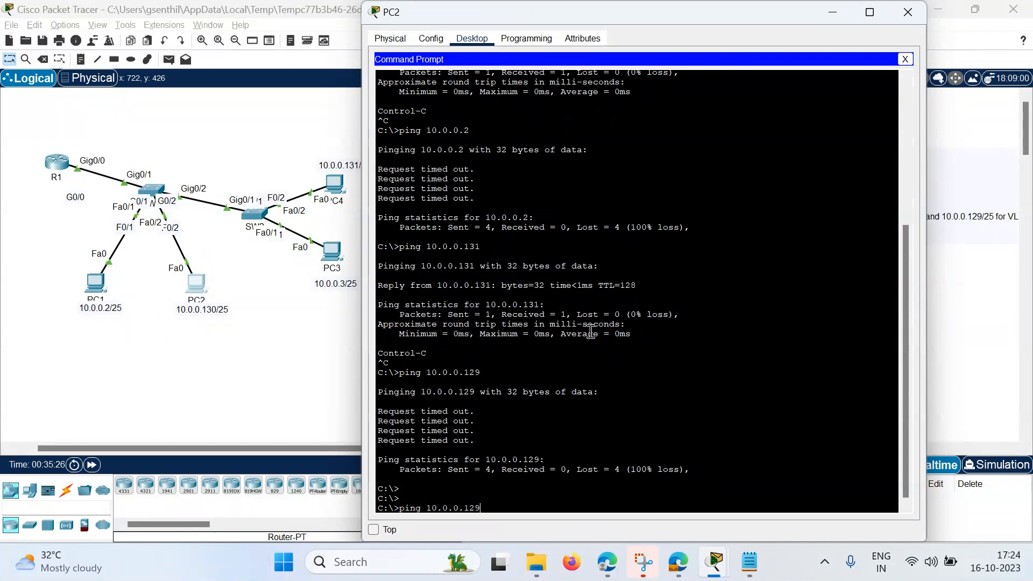
key(Return)
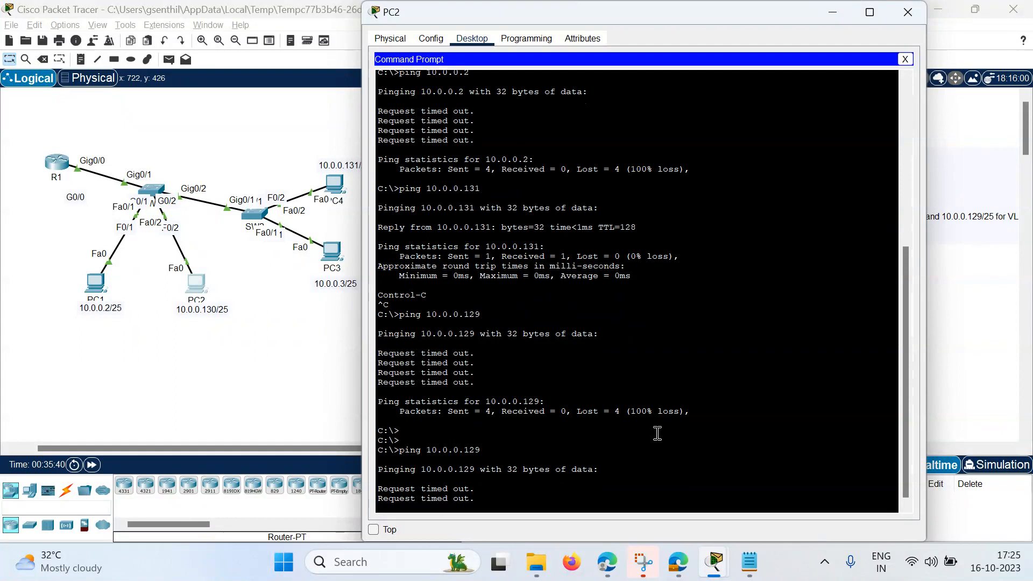
right_click(658, 433)
click(630, 369)
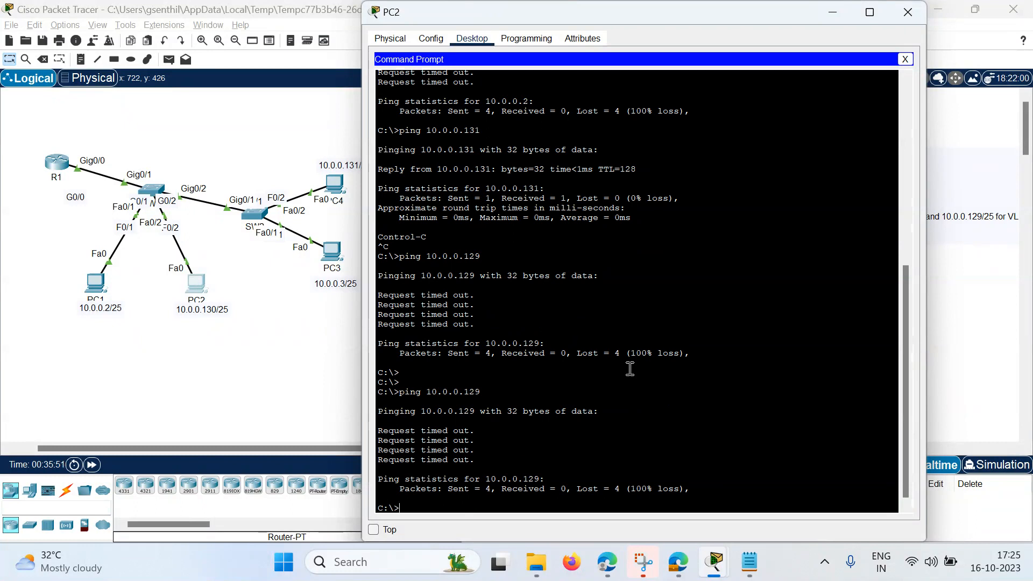
Step: Reload SW1, answering yes to saving the modified configuration and confirming the restart
click(152, 195)
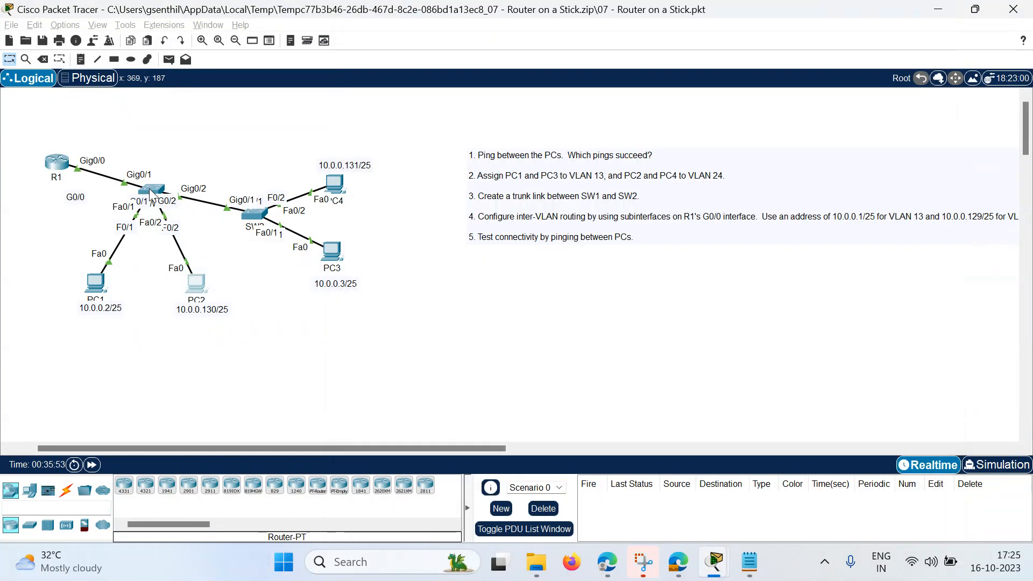
click(152, 195)
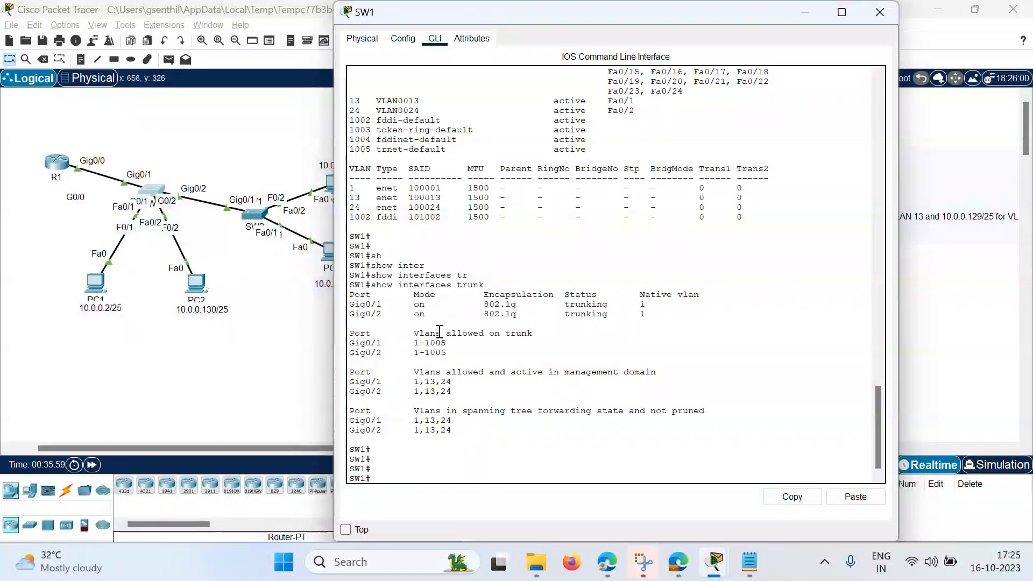
text(reload)
key(Return)
text(yes)
key(Return)
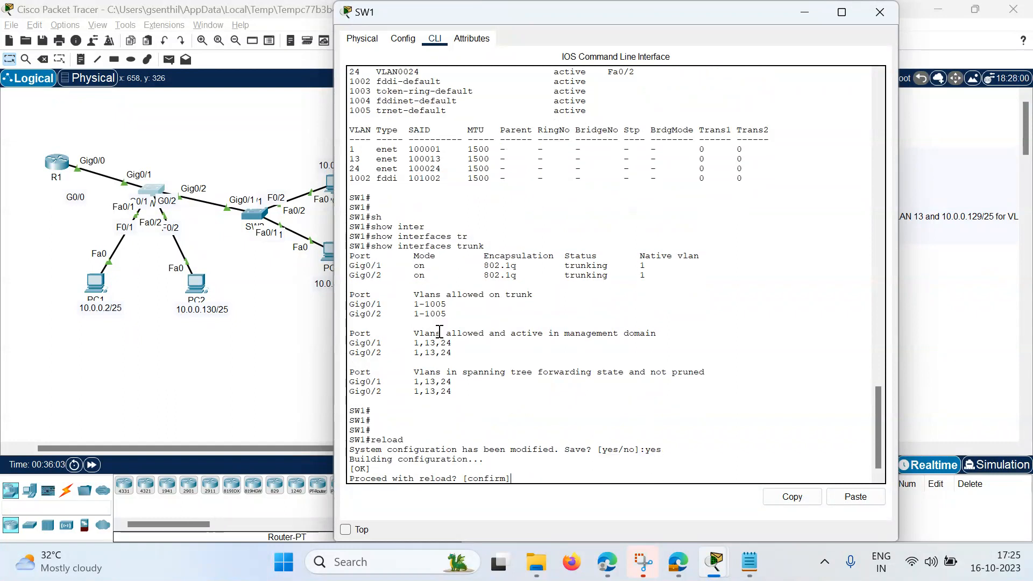
key(Return)
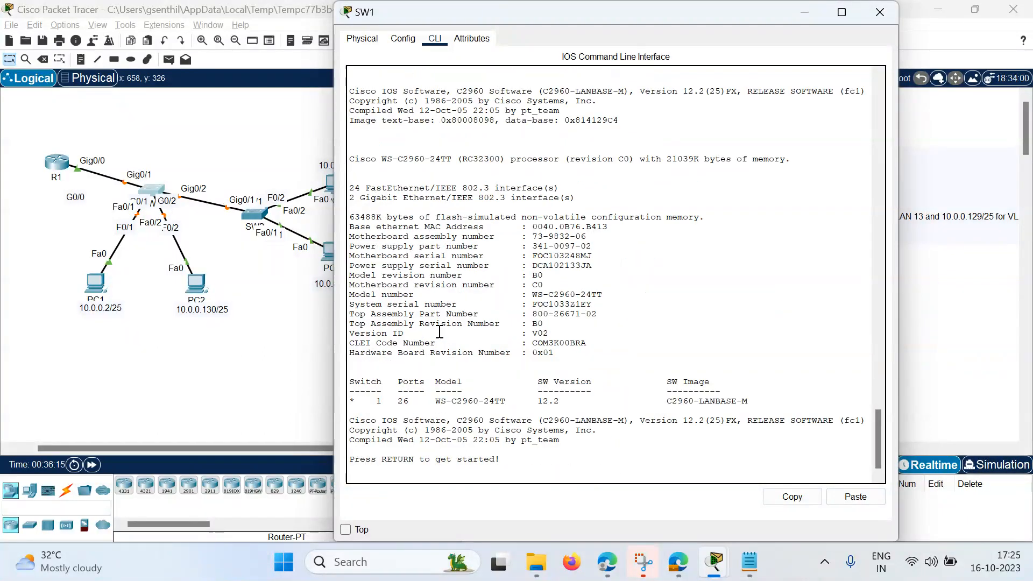
Step: Enter privileged mode on the reloaded SW1 and display its complete running configuration with show run
key(Return)
text(en)
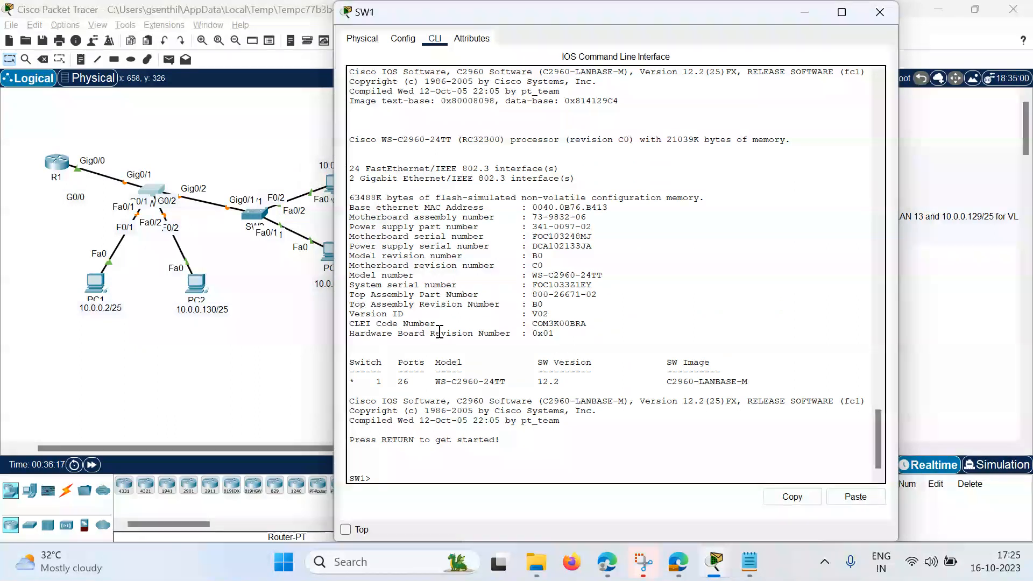
key(Return)
key(Return)
text(sh)
key(Tab)
text(run)
key(Return)
key(space)
key(space)
key(space)
key(space)
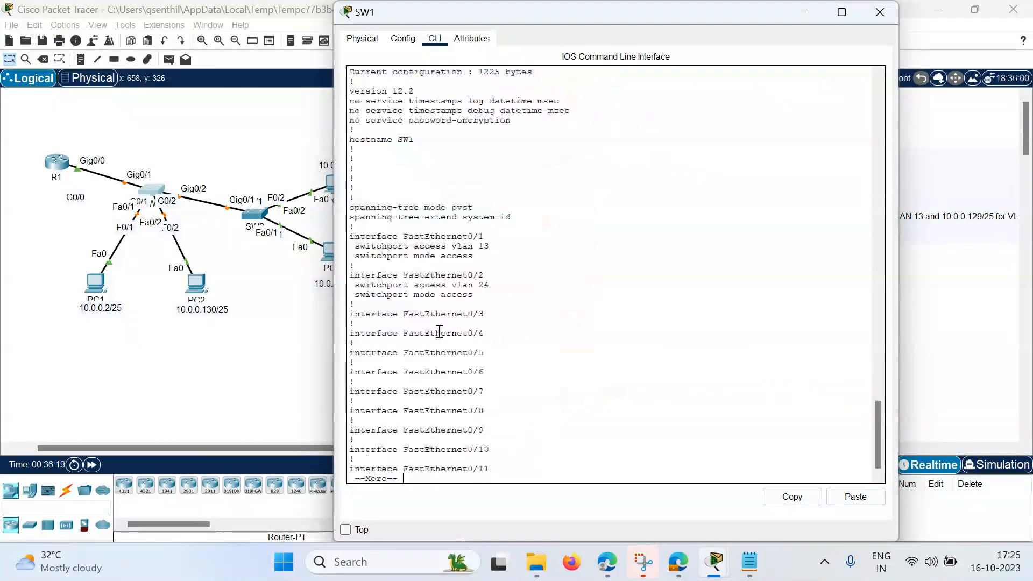
key(Return)
key(Return)
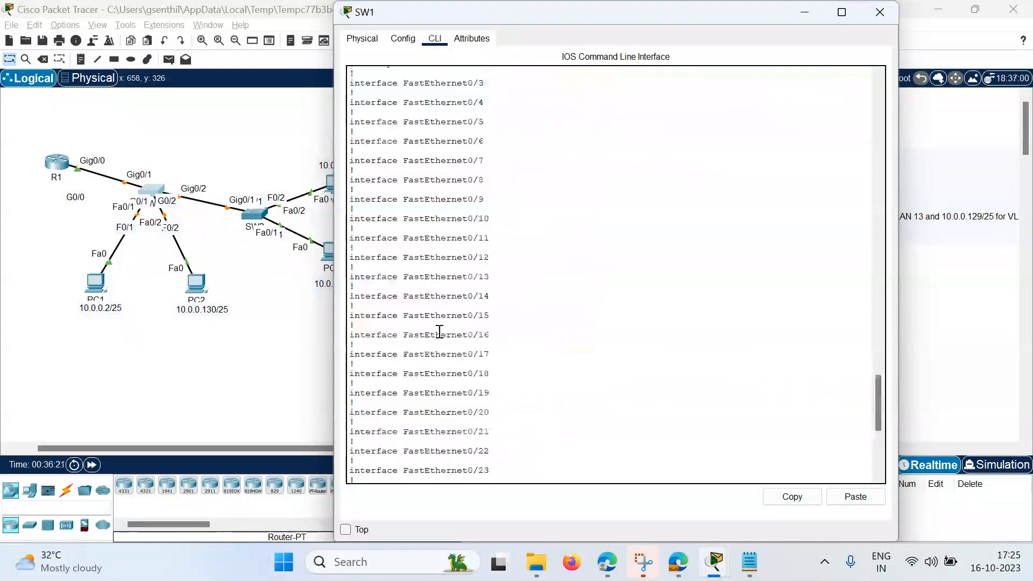
key(Return)
Step: Enter global configuration mode on SW1 with conf t
text(de)
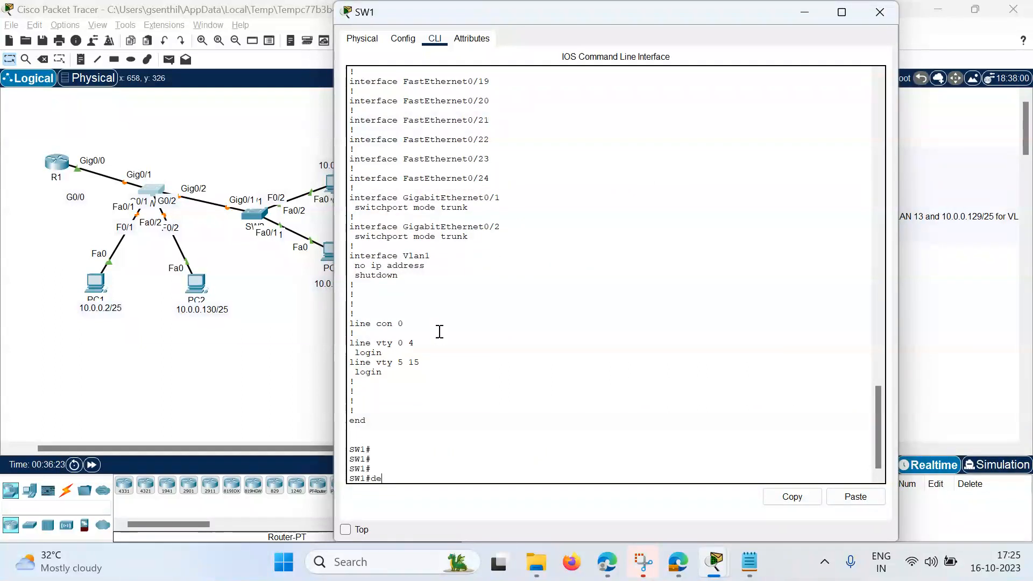
key(Tab)
key(BackSpace)
key(BackSpace)
text(conf t)
key(Return)
Step: Reset SW1's gigabitEthernet 0/1 to its default configuration with the default interface command
text(def)
key(Tab)
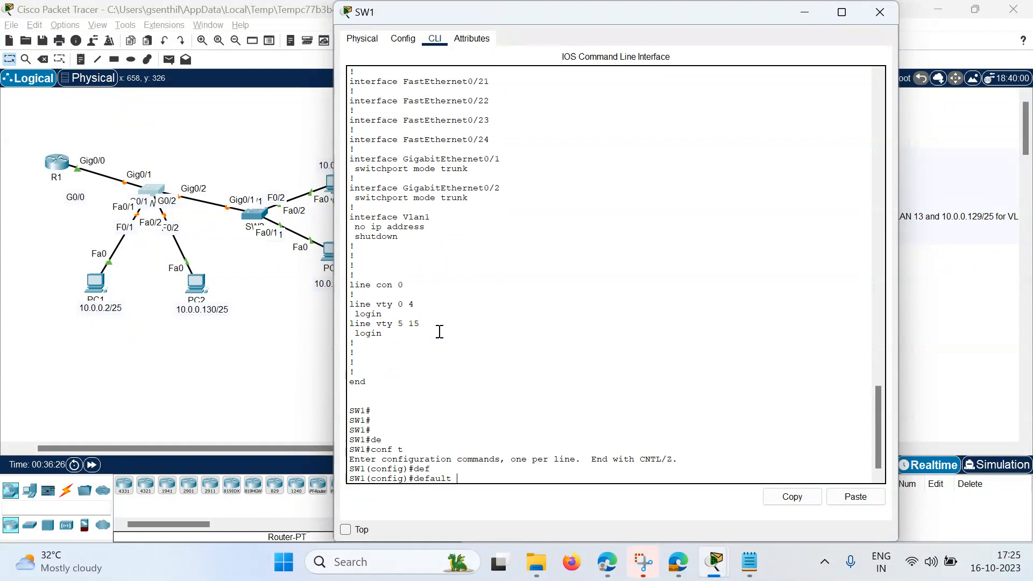
text(c)
key(Tab)
key(BackSpace)
key(Tab)
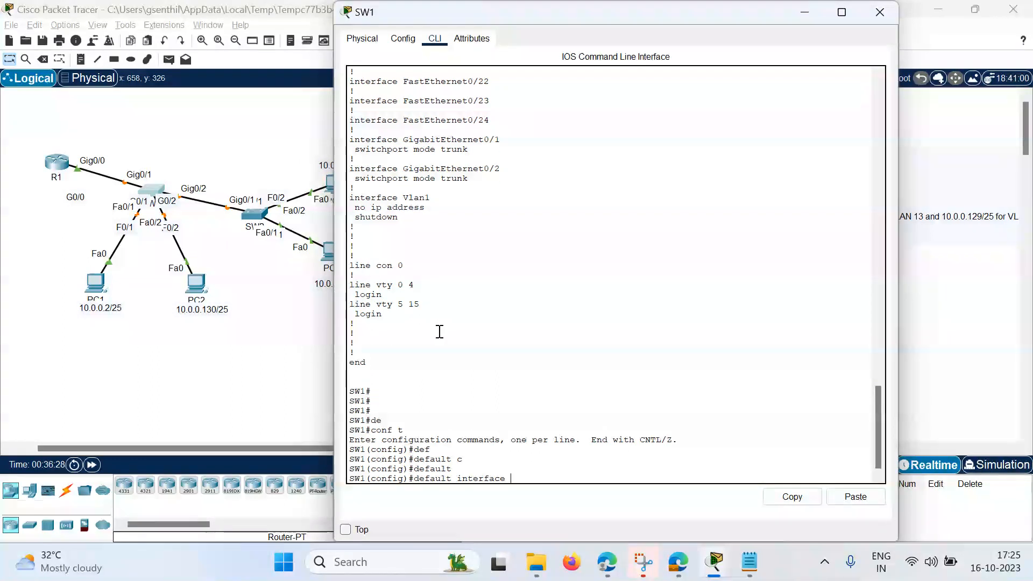
text(Eth)
text(i)
key(Tab)
key(BackSpace)
key(BackSpace)
key(BackSpace)
text(g)
key(Tab)
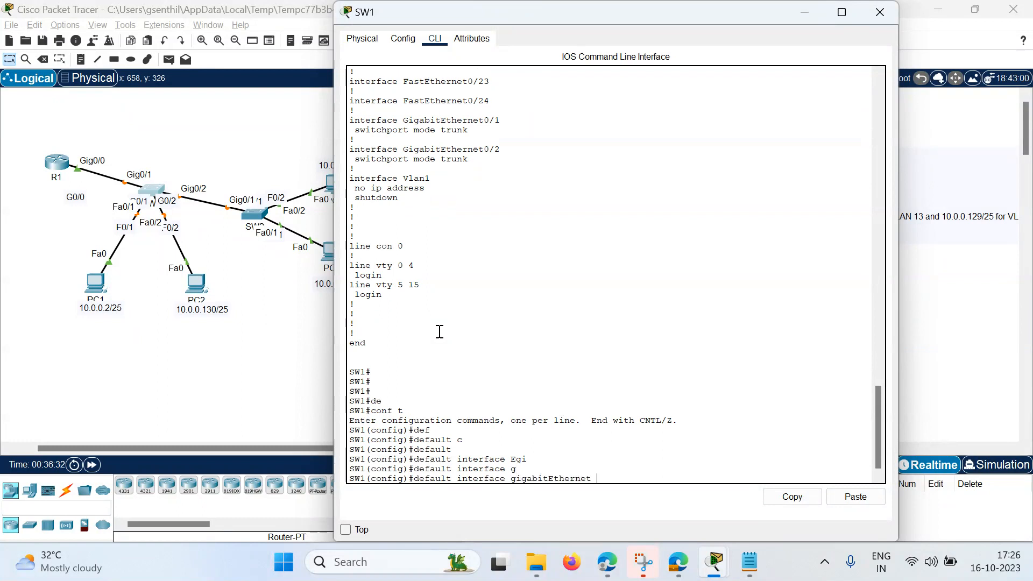
text(0/1)
key(Return)
Step: Reset SW1's gigabitEthernet 0/2 to its default configuration
key(Up)
key(BackSpace)
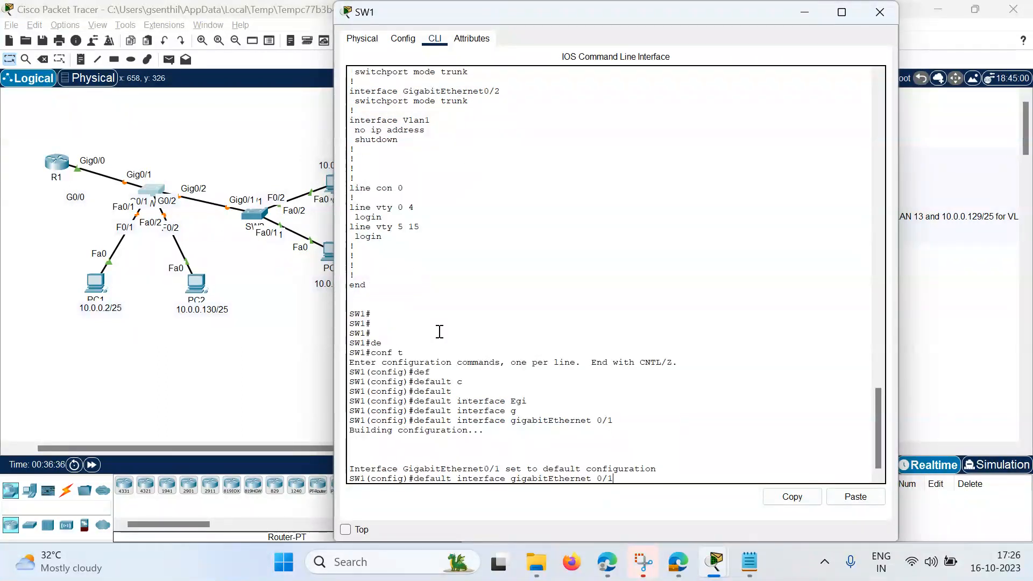
text(2)
key(Return)
Step: Reset SW1's fastEthernet 0/1 to its default configuration with the default interface command
key(Up)
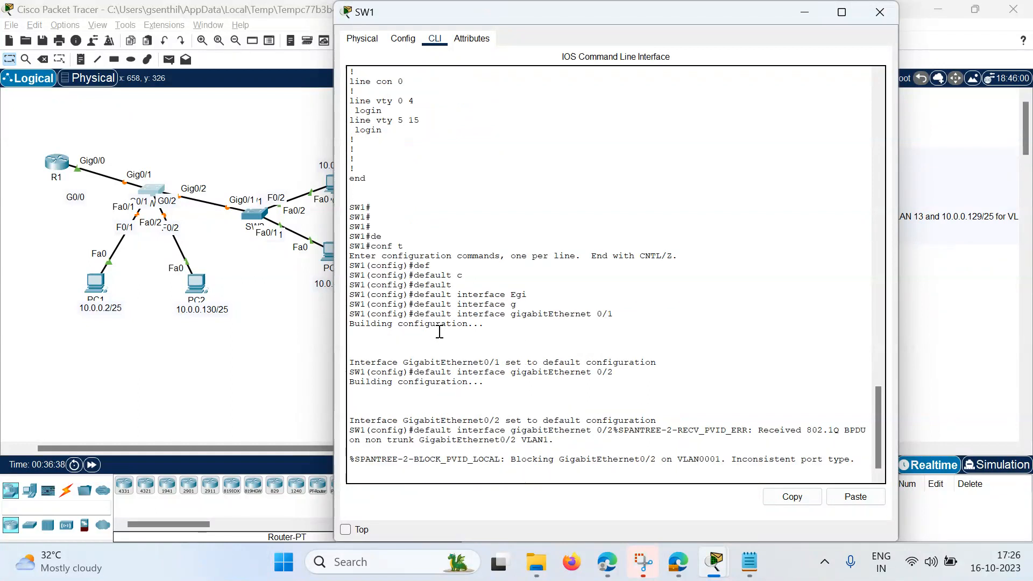
key(BackSpace)
key(BackSpace)
key(BackSpace)
key(BackSpace)
key(BackSpace)
key(BackSpace)
key(BackSpace)
key(BackSpace)
key(BackSpace)
key(BackSpace)
key(BackSpace)
key(BackSpace)
key(BackSpace)
key(BackSpace)
key(BackSpace)
key(BackSpace)
key(BackSpace)
key(BackSpace)
key(BackSpace)
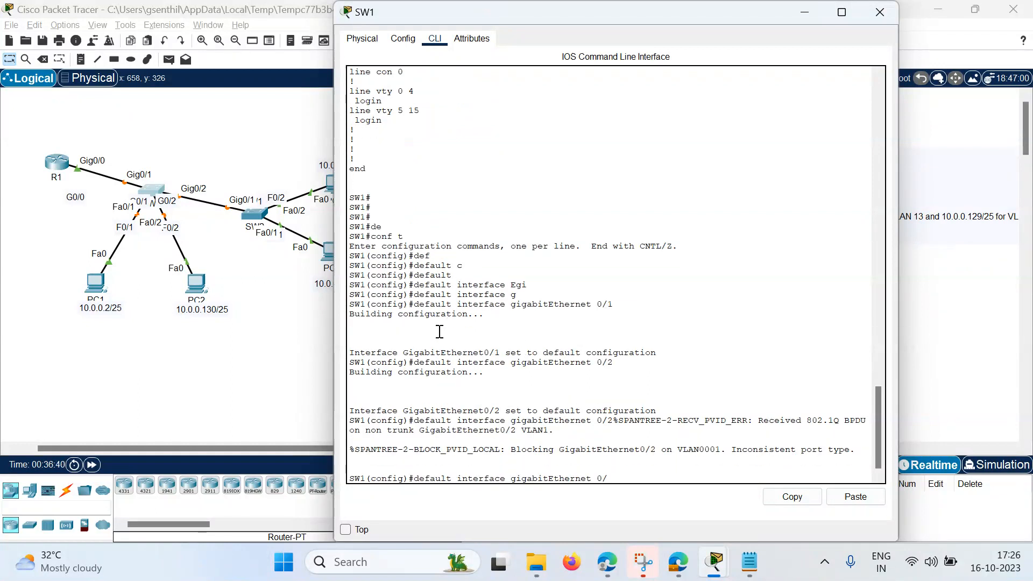
text(fas)
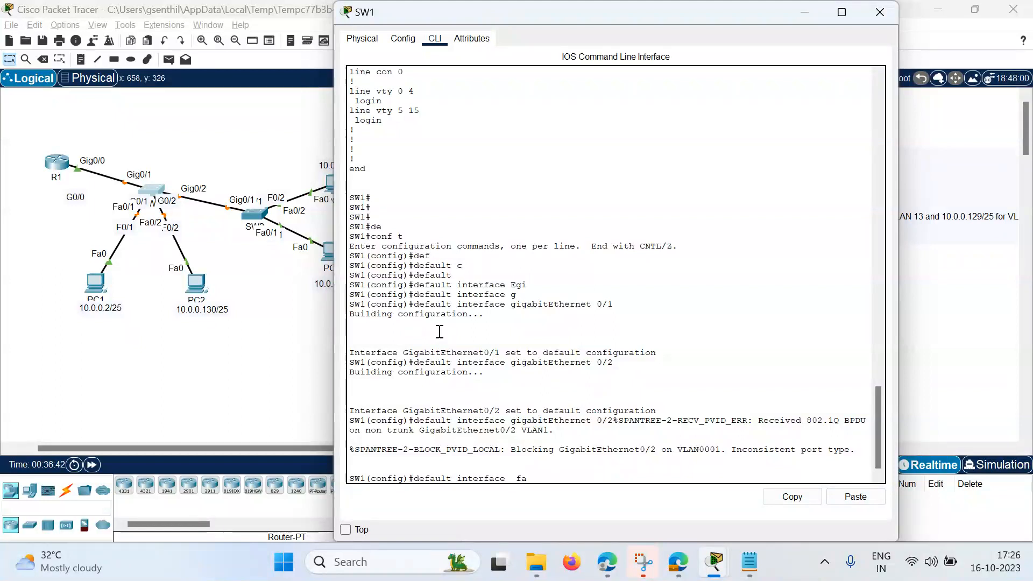
key(Tab)
text(0/)
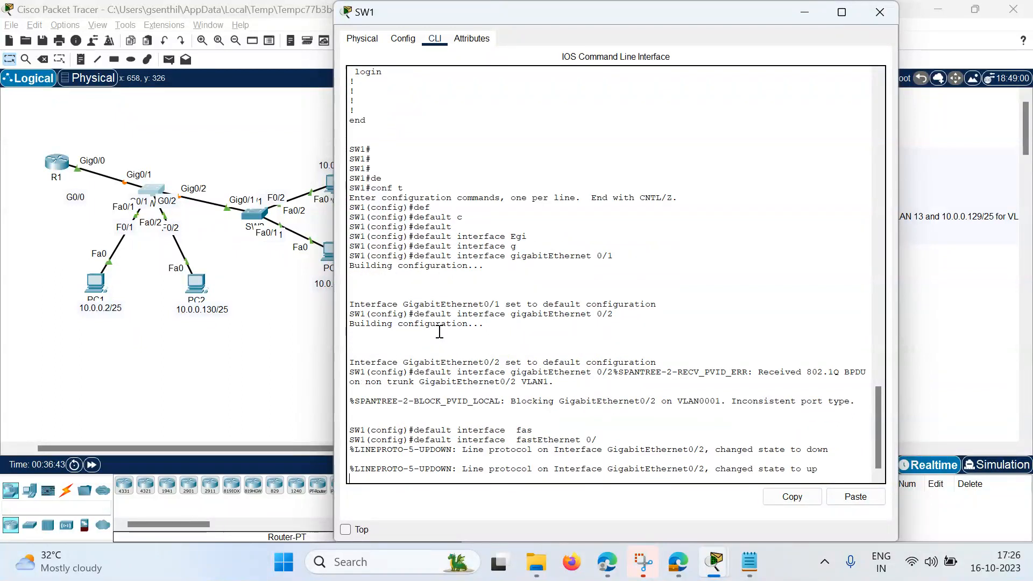
text(1)
key(BackSpace)
key(BackSpace)
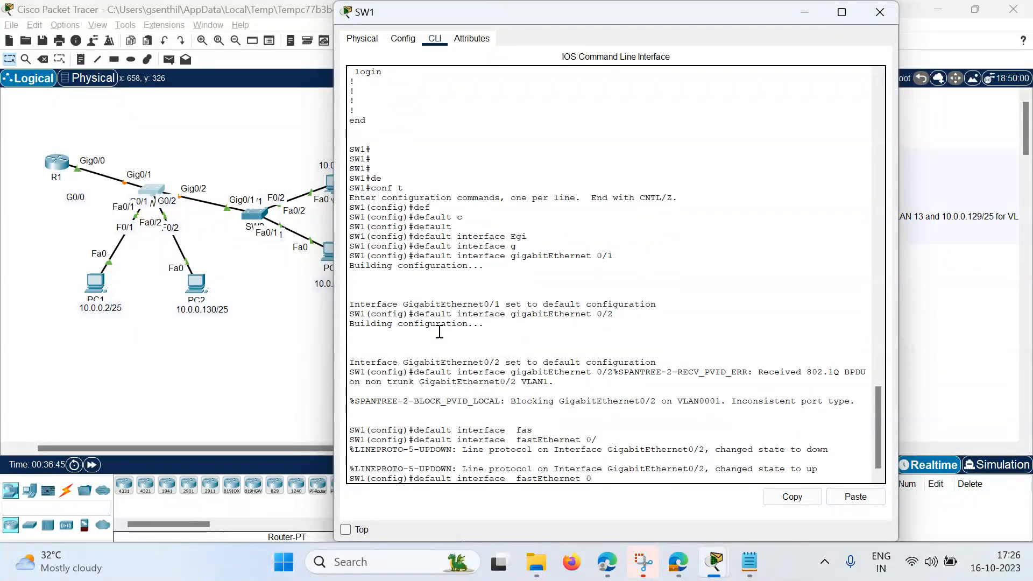
key(BackSpace)
key(BackSpace)
key(BackSpace)
key(BackSpace)
key(BackSpace)
key(BackSpace)
key(BackSpace)
key(BackSpace)
text(gi)
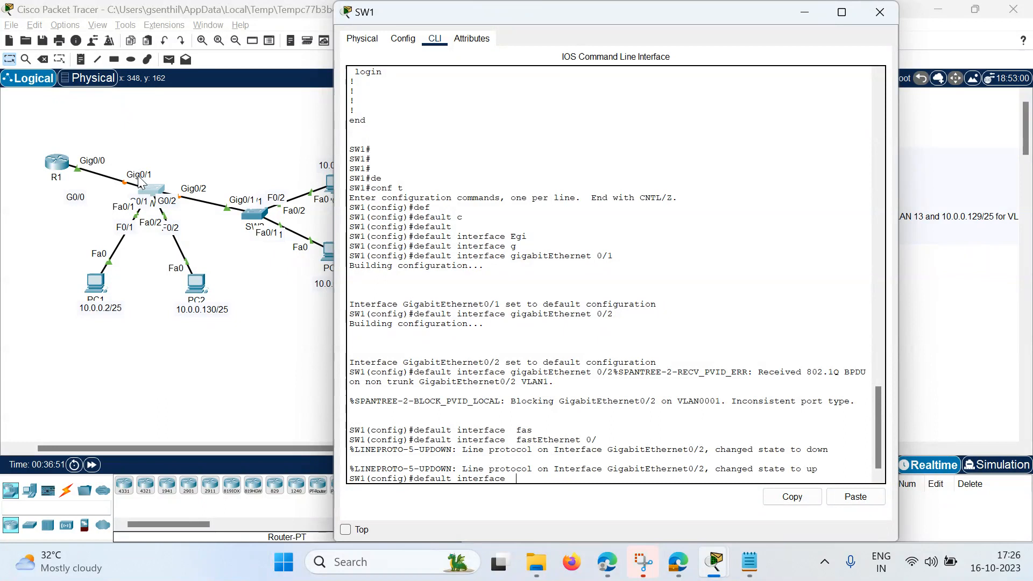
mouse_move(152, 190)
mouse_down()
mouse_move(183, 153)
mouse_move(148, 186)
mouse_up()
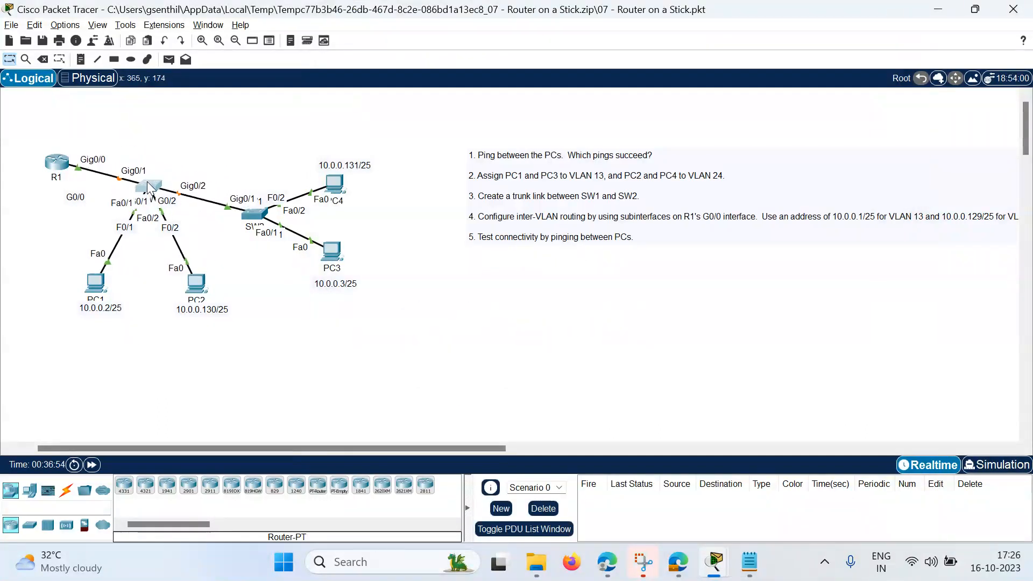
click(148, 185)
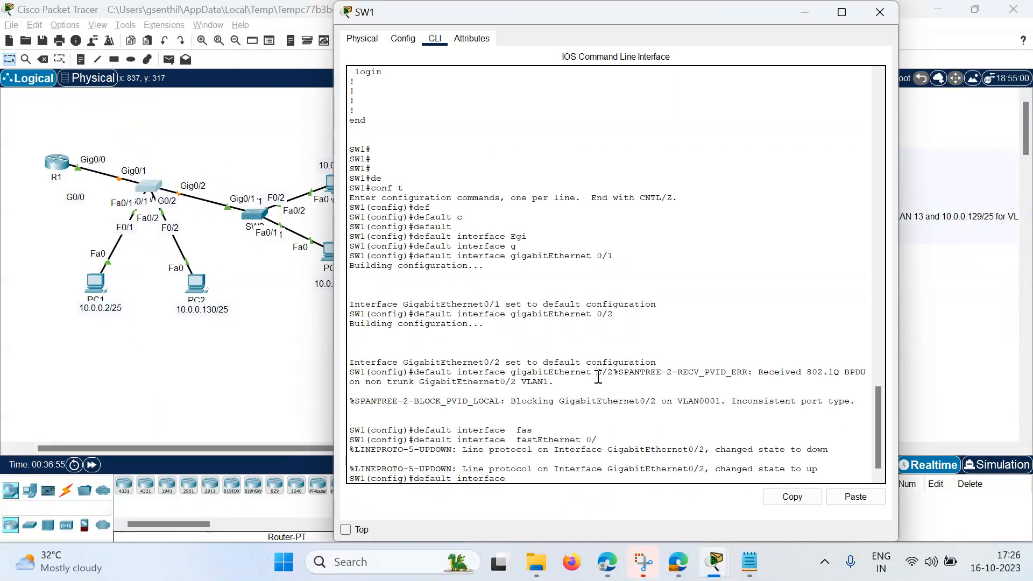
text(fas)
key(Tab)
text(0/1)
key(Return)
Step: Reset SW1's fastEthernet 0/2 to its default configuration
key(Up)
key(BackSpace)
text(2)
key(Return)
key(Return)
key(Return)
key(Return)
key(Return)
key(Return)
Step: Try to display the running configuration from SW1's global configuration mode with show ru
text(sho)
key(Tab)
text(ru)
key(Tab)
key(BackSpace)
key(BackSpace)
text(w ru)
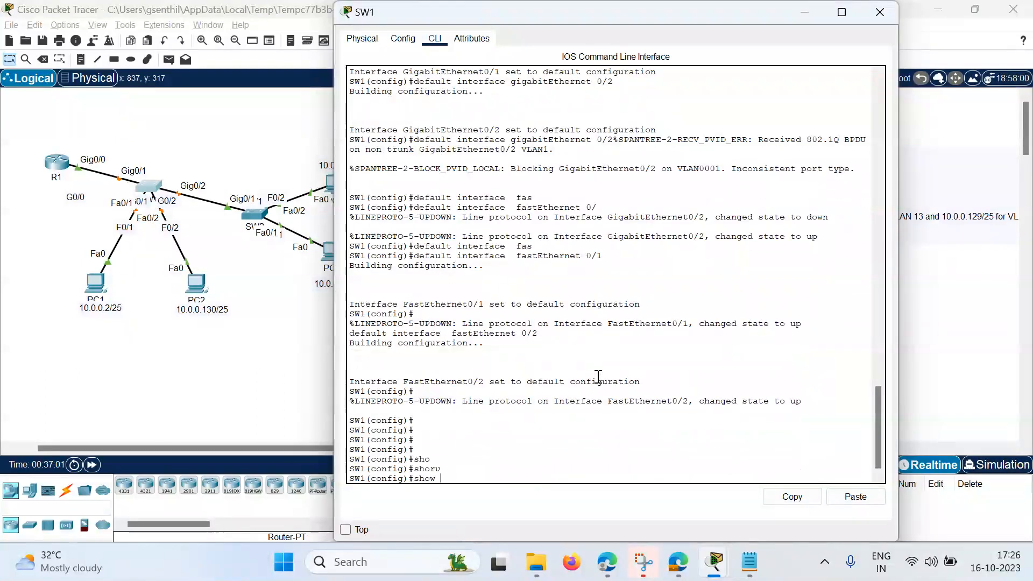
key(Tab)
text(ru)
key(Tab)
key(Return)
Step: Return SW1 to privileged mode with end and display its running configuration to check the reset interfaces
text(end)
key(Return)
text(sh)
key(Tab)
text(o ru)
key(Tab)
key(Return)
text(sho)
key(Tab)
text(ru)
key(Tab)
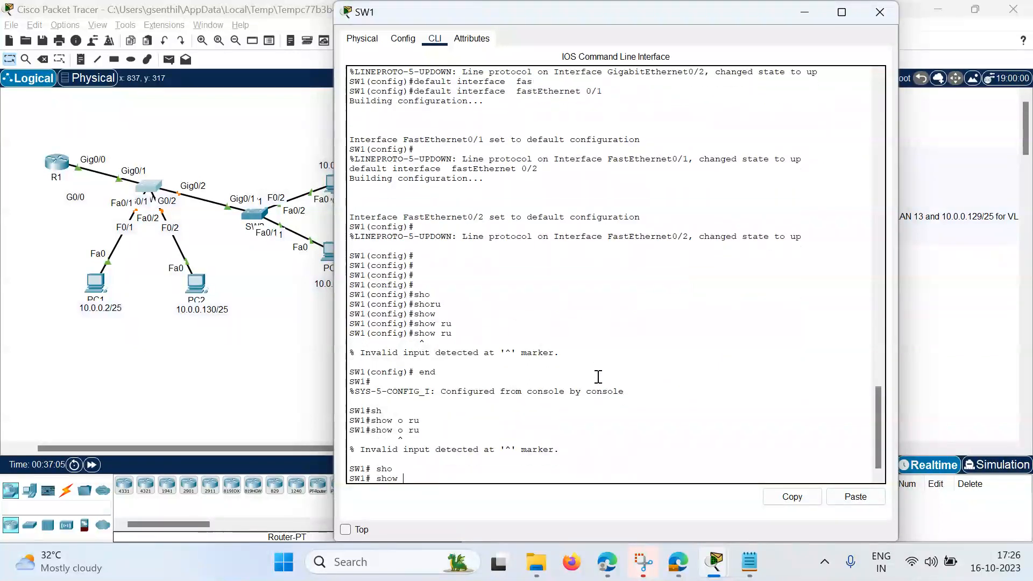
key(Return)
key(space)
key(space)
key(space)
key(space)
key(space)
scroll(596, 379, up, 5)
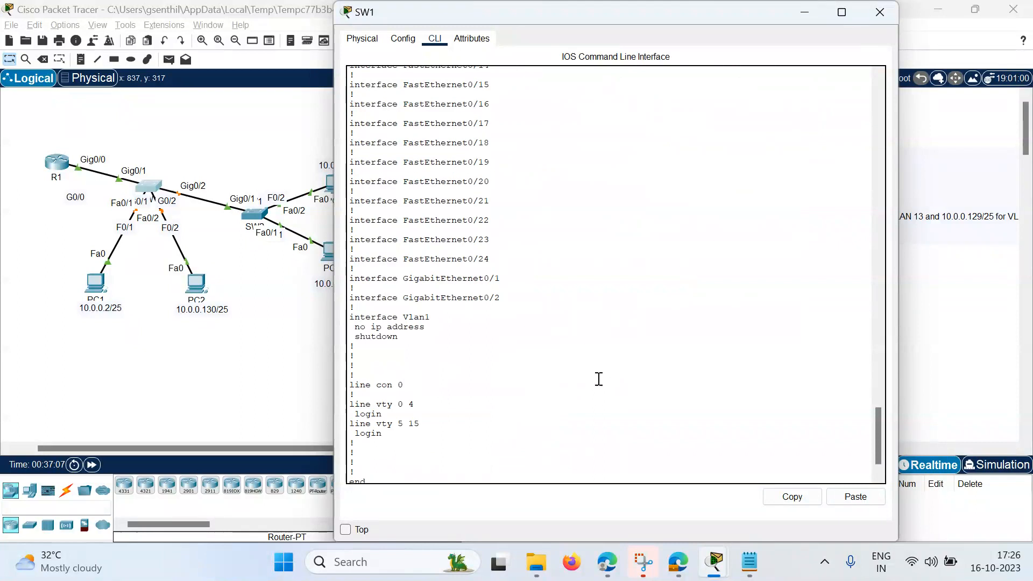
key(Return)
key(Return)
key(Return)
Step: Display SW1's VLAN table and port assignments with show vlan
text(conf t)
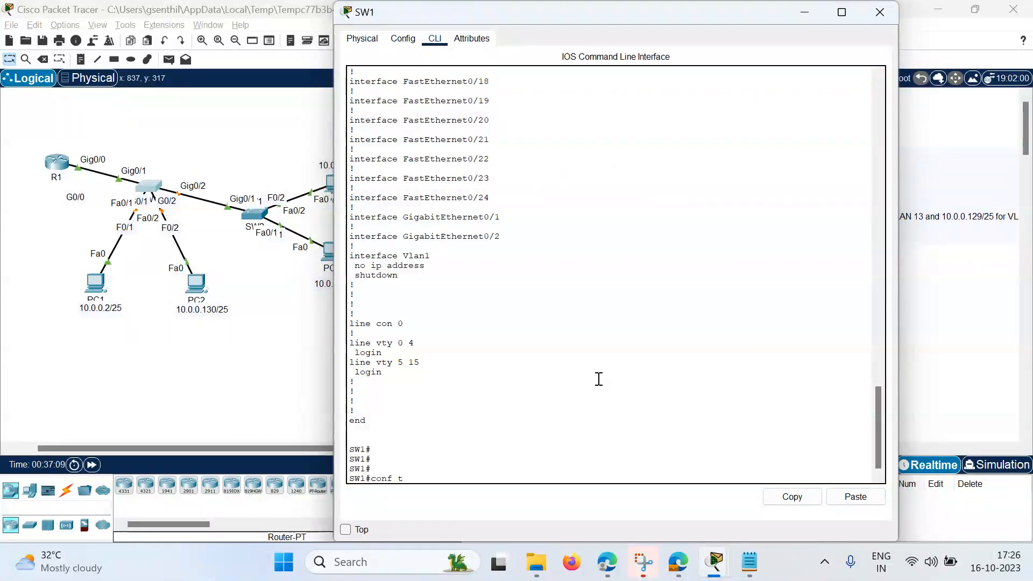
key(BackSpace)
key(BackSpace)
text(s)
text(o)
text(o)
key(Tab)
text(v)
key(Tab)
text(l)
key(Tab)
key(Return)
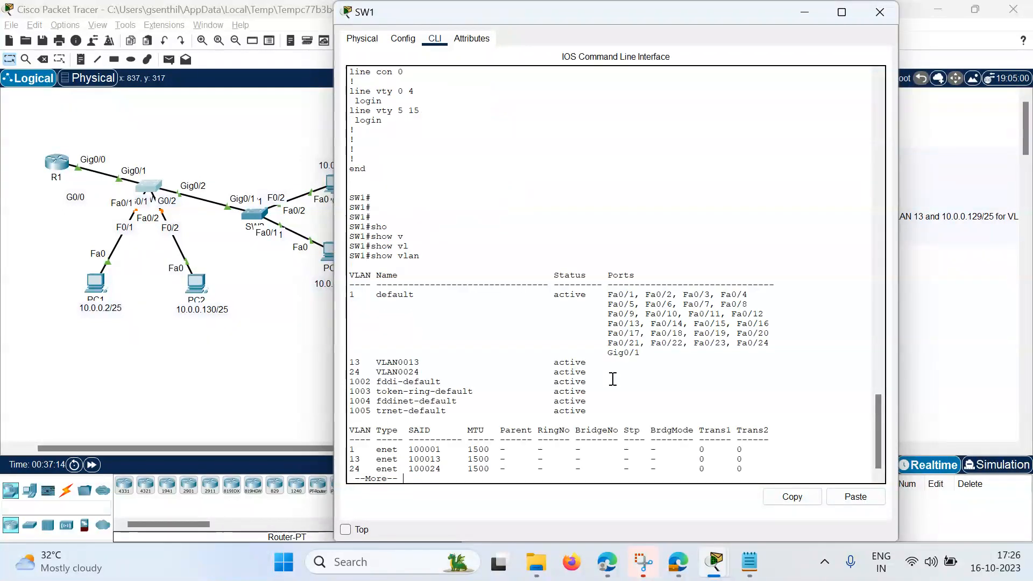
key(Return)
Step: Enter global configuration mode on SW1 again with conf t
text(conft)
key(BackSpace)
key(BackSpace)
key(BackSpace)
key(BackSpace)
text(conf t)
key(Return)
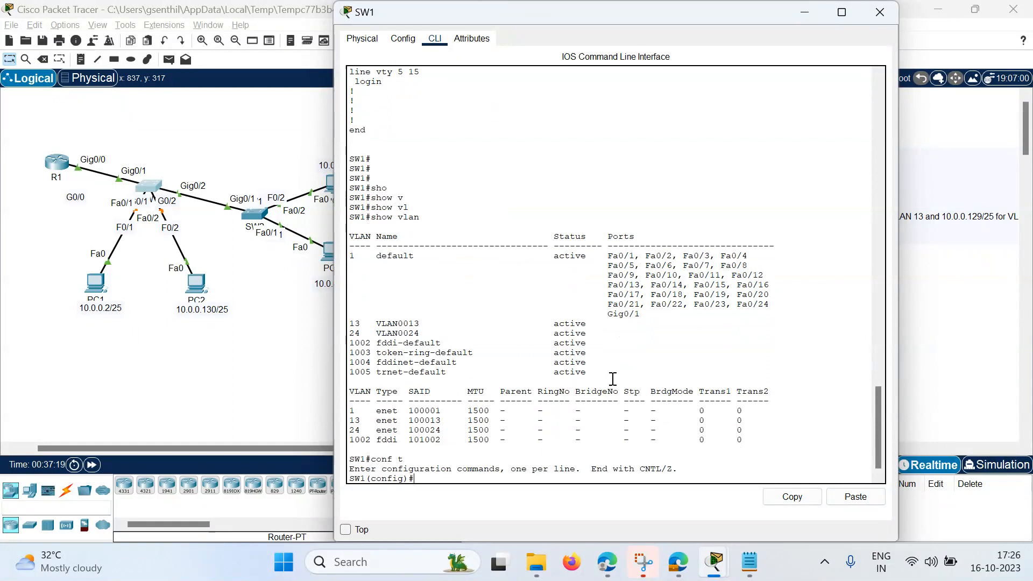
Step: Try to open an interface on SW1 with the command interface gigabitEthernet fas0/1
text(in)
key(Tab)
text(ter)
key(Tab)
key(BackSpace)
key(BackSpace)
key(BackSpace)
text(fi)
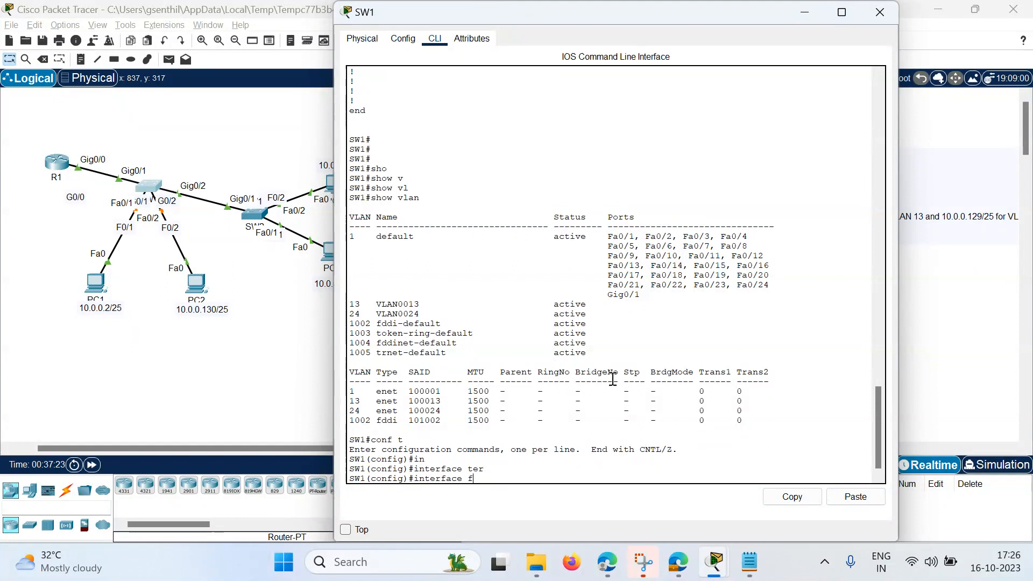
text(g)#i)
key(Tab)
text(0/)
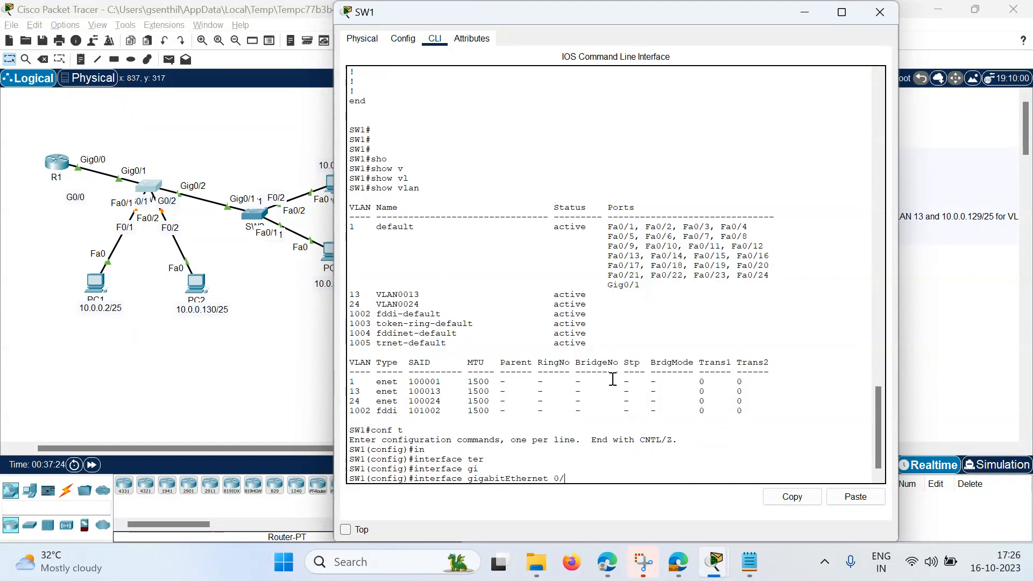
key(BackSpace)
key(BackSpace)
text(fas)
key(Tab)
text(0)
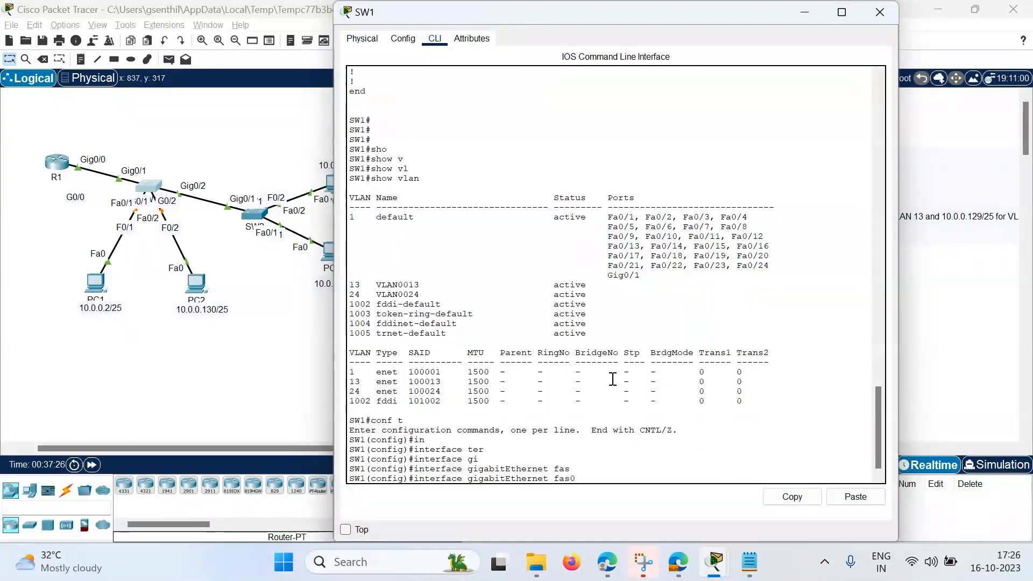
text(/1)
key(Return)
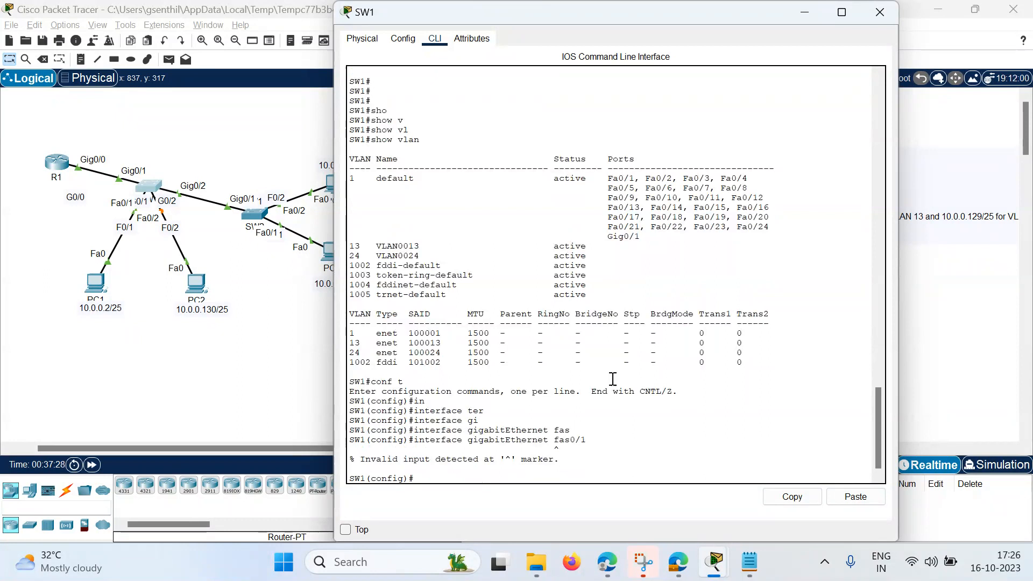
Step: Enter interface configuration for SW1's fastEthernet 0/1 and set the port to access mode with switchport mode access
text(int)
key(Tab)
text(fa)
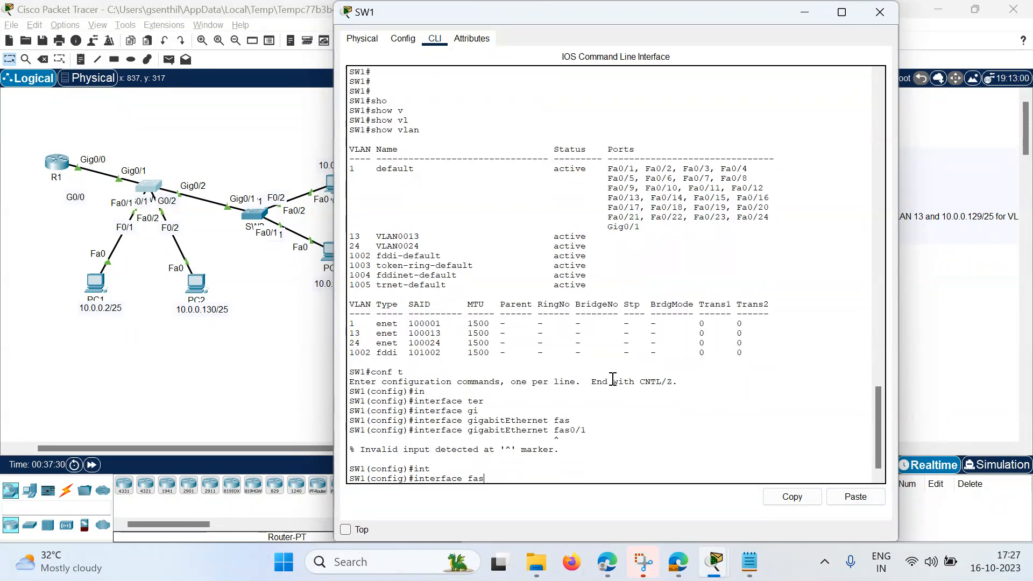
text(s)
key(Tab)
text(0/1)
key(Return)
text(sw)
key(Tab)
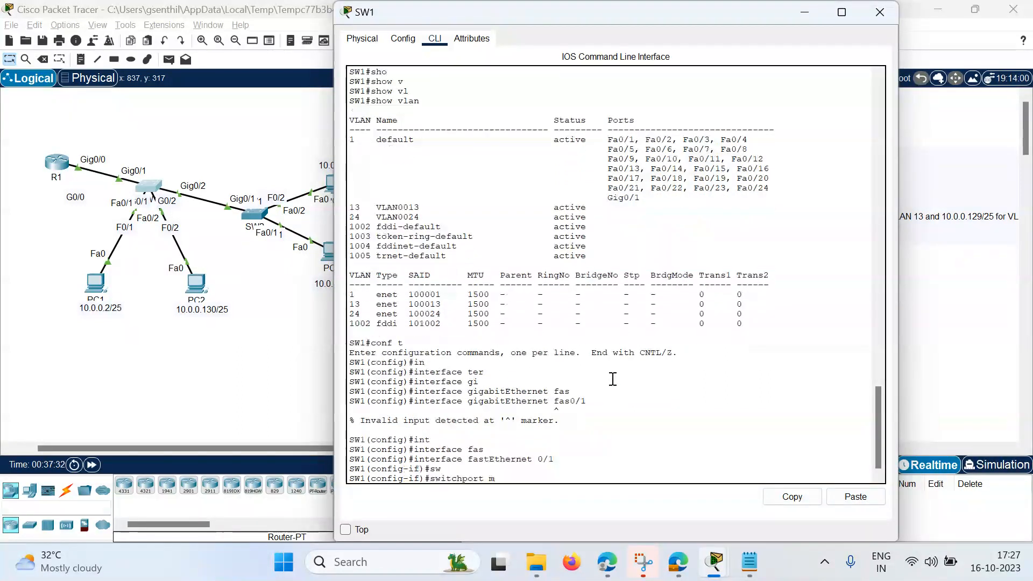
text(m)
key(Tab)
text(acc)
key(Tab)
key(Return)
Step: Assign SW1's fastEthernet 0/1 to VLAN 13 with switchport access vlan 13 and exit interface configuration
text(sw)
key(Tab)
text(acc)
key(Tab)
text(vl)
key(Tab)
text(13)
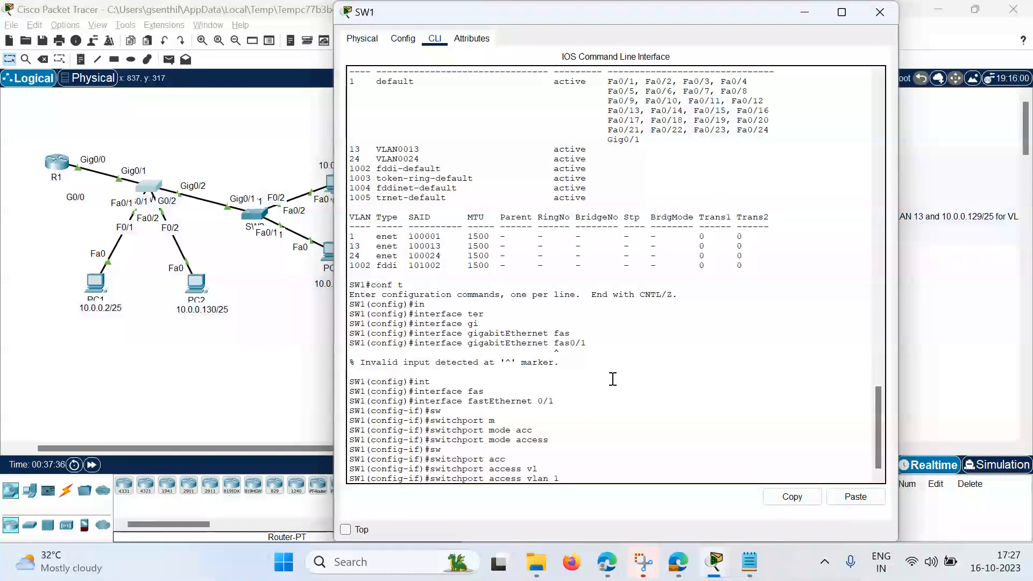
key(Return)
text(exit)
key(Return)
key(Return)
Step: Enter interface configuration for SW1's fastEthernet 0/2 and set the port to access mode with switchport mode access
text(in)
key(Tab)
text(ter)
key(Tab)
key(BackSpace)
key(BackSpace)
key(BackSpace)
text(fas)
key(Tab)
text(0/2)
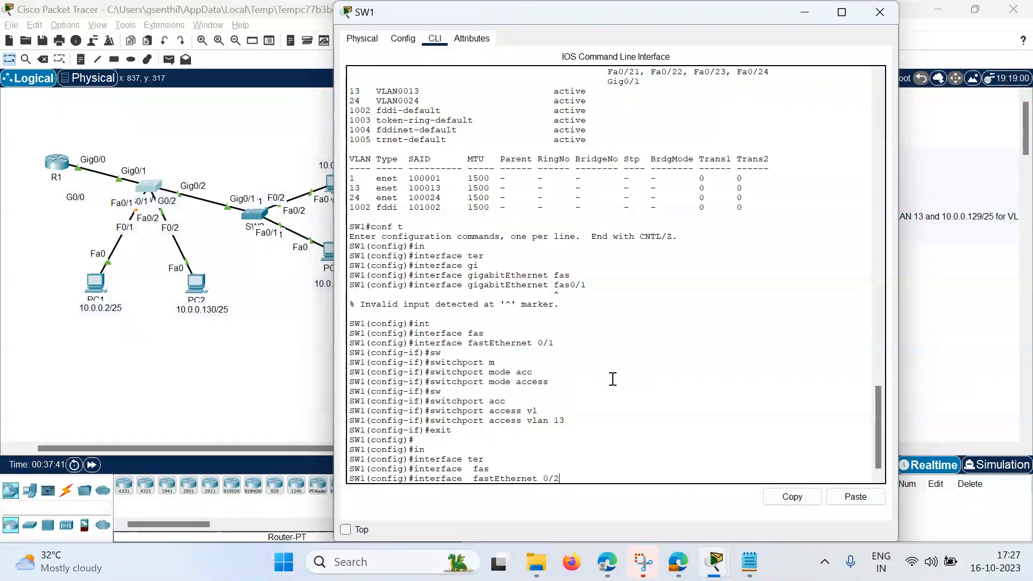
key(Return)
text(sw)
key(Tab)
text(mo)
key(Tab)
text(acc)
key(Tab)
key(Return)
Step: Assign SW1's fastEthernet 0/2 to VLAN 24 with switchport access vlan 24 and exit interface configuration
text(sw)
key(Tab)
text(acc)
key(Tab)
text(vl)
key(Tab)
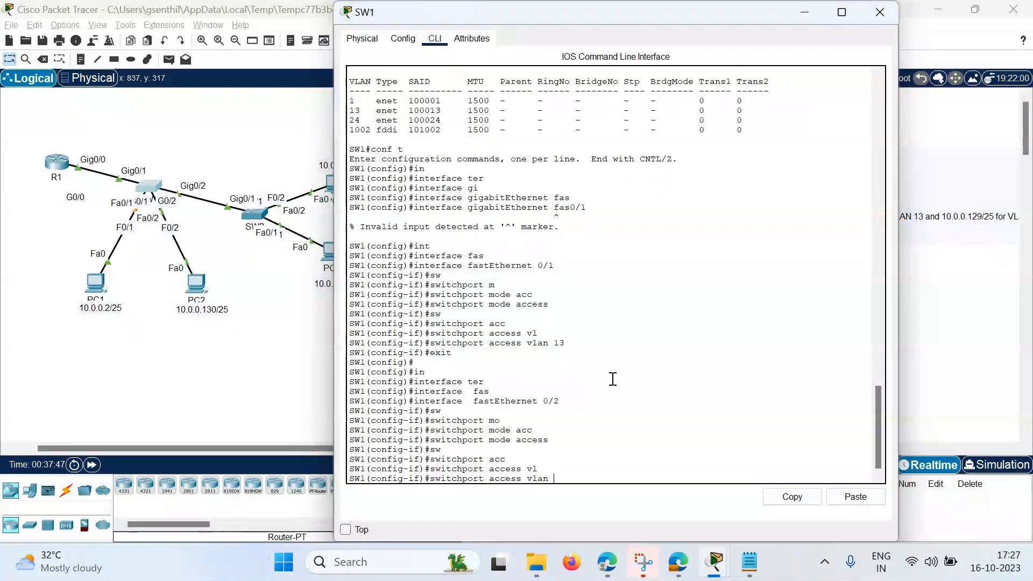
text(24)
key(Return)
key(Return)
text(exit)
key(Return)
key(Return)
key(Return)
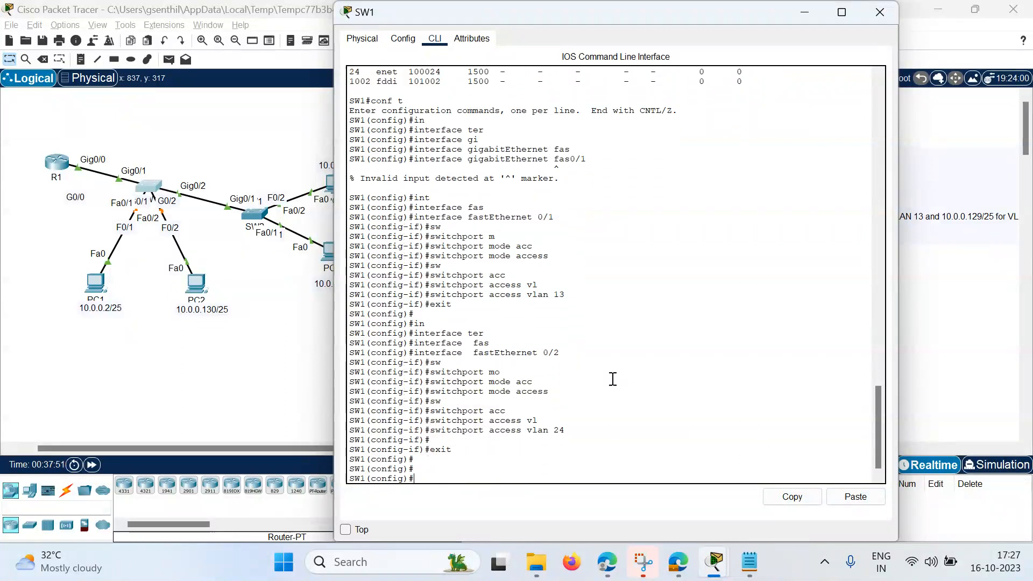
Step: Configure SW1's gigabitEthernet 0/1 as a trunk with switchport mode trunk and exit interface configuration
text(in)
key(Tab)
text(gi)
key(Tab)
text(0/1)
key(Return)
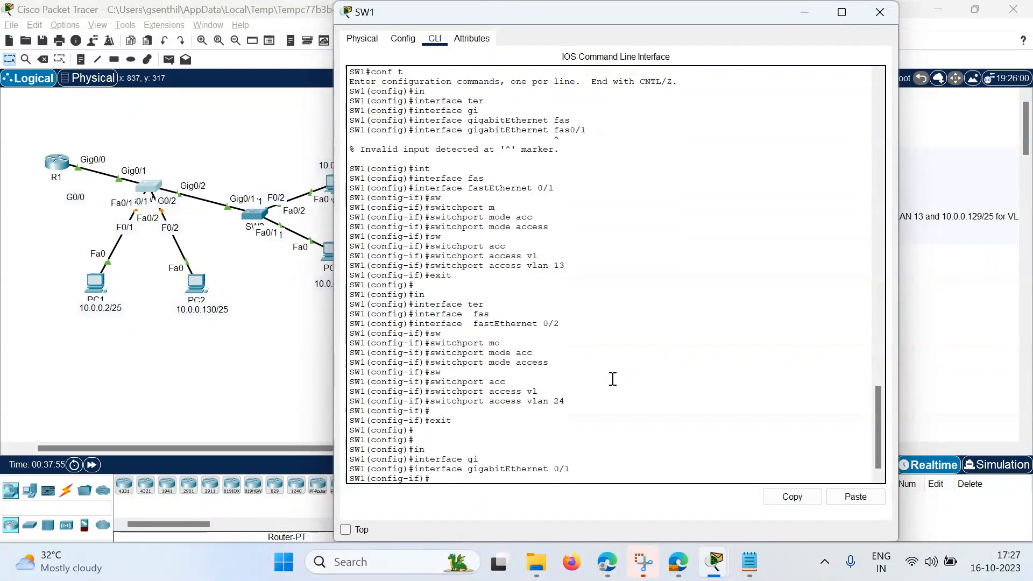
text(sw)
key(Tab)
text(mo)
key(Tab)
text(ac)
key(BackSpace)
key(BackSpace)
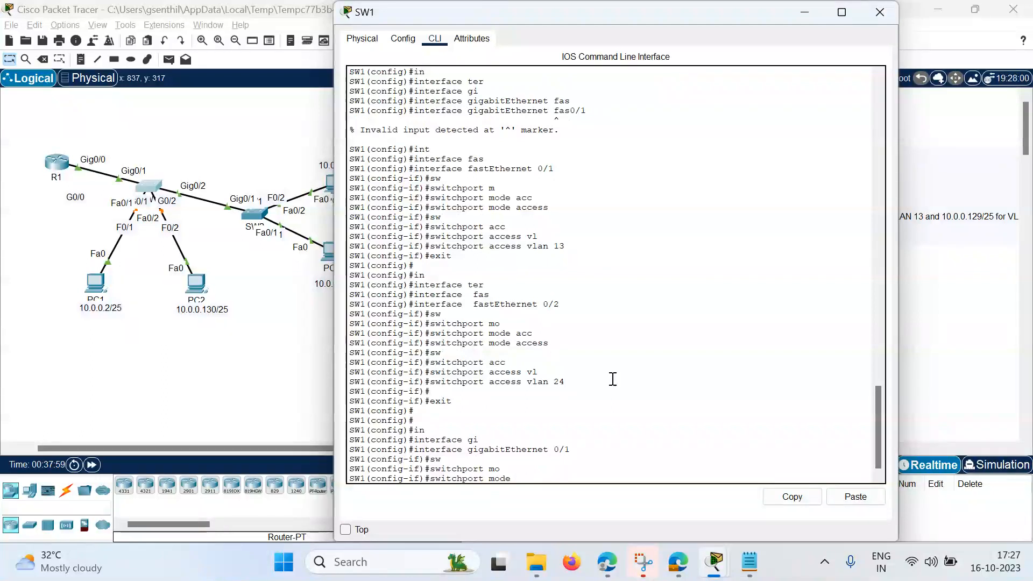
text(tr)
key(Tab)
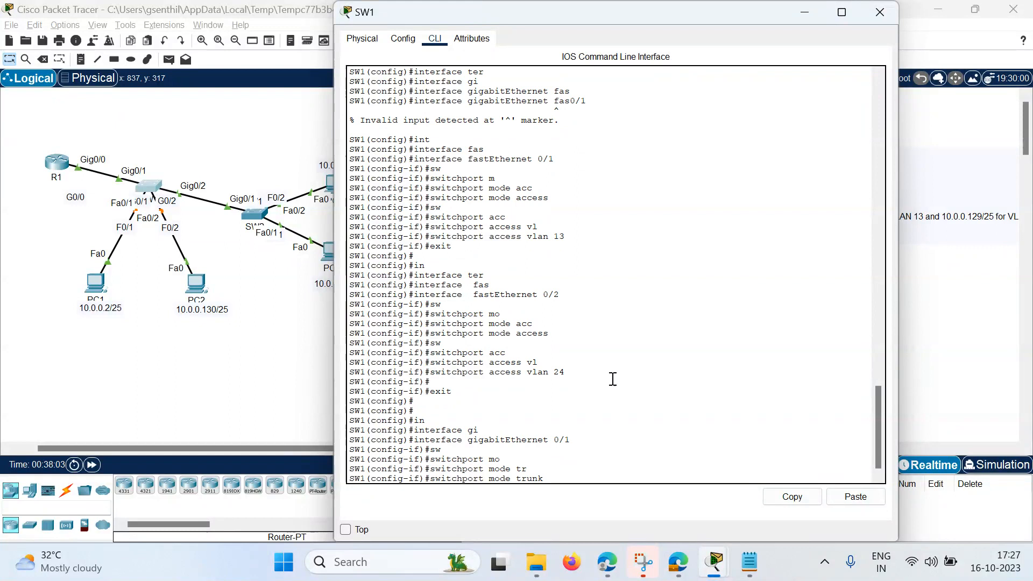
key(Return)
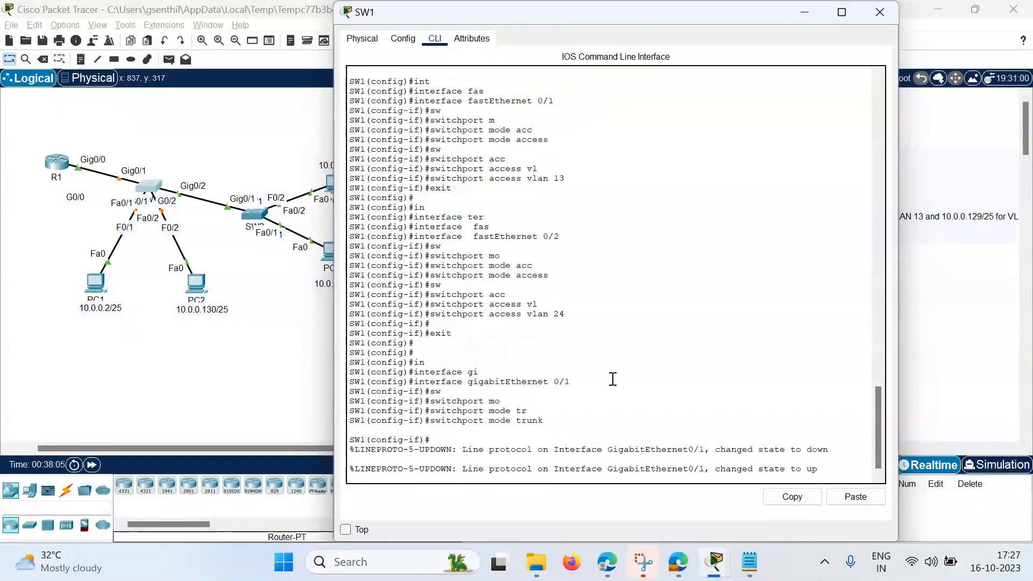
key(Return)
key(Return)
text(exit)
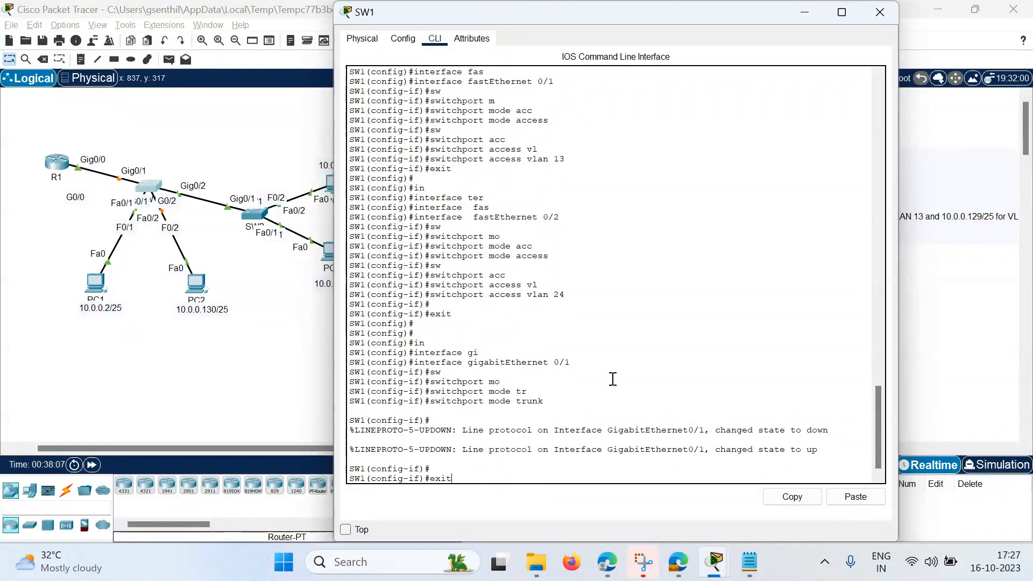
key(Return)
Step: Configure SW1's gigabitEthernet 0/2 as a trunk with switchport mode trunk
text(in)
key(Tab)
text(gi)
key(Tab)
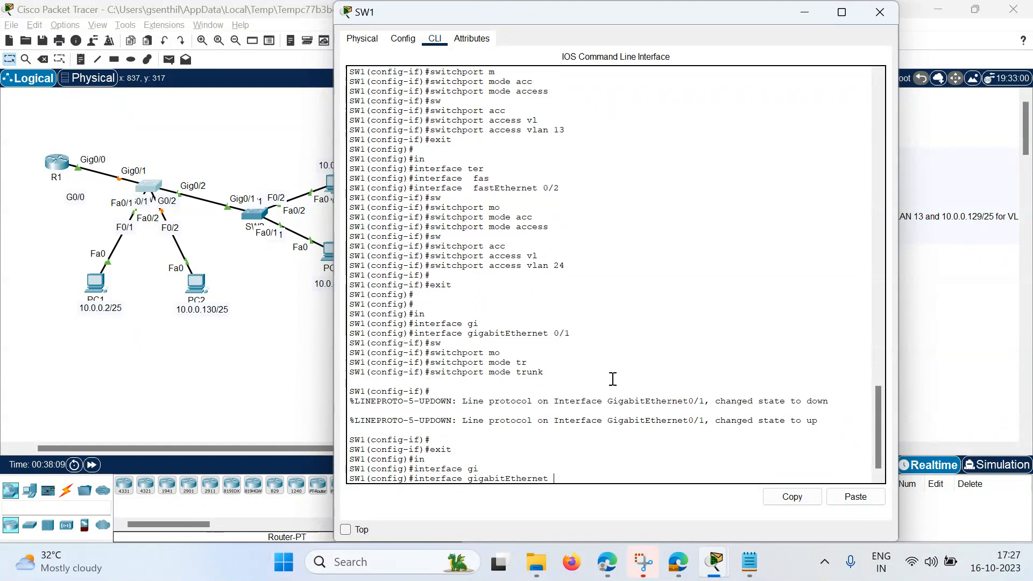
text(0/2)
key(Return)
text(sw)
key(Tab)
text(mo)
key(Tab)
text(tr)
key(Tab)
key(Return)
Step: Enable SW1's gigabitEthernet 0/2 with no shutdown and return to privileged mode with end
text(noshu)
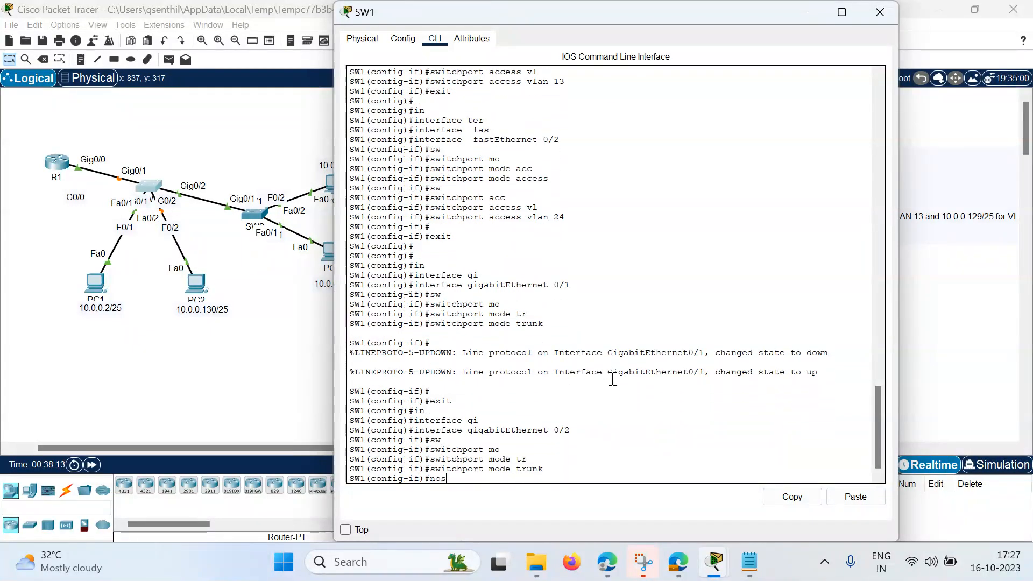
key(Tab)
key(BackSpace)
key(BackSpace)
key(BackSpace)
text(shu)
key(Tab)
key(Return)
text(end)
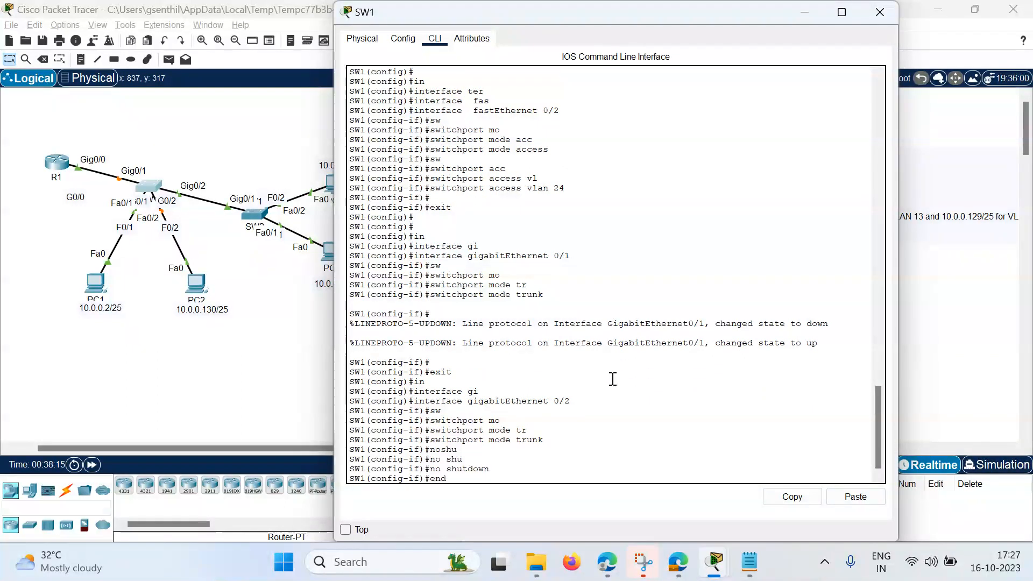
key(Return)
key(Return)
key(Return)
key(Return)
key(Return)
Step: Display SW1's VLAN table with show vlan to check the port assignments
text(sho)
key(Tab)
text(vl)
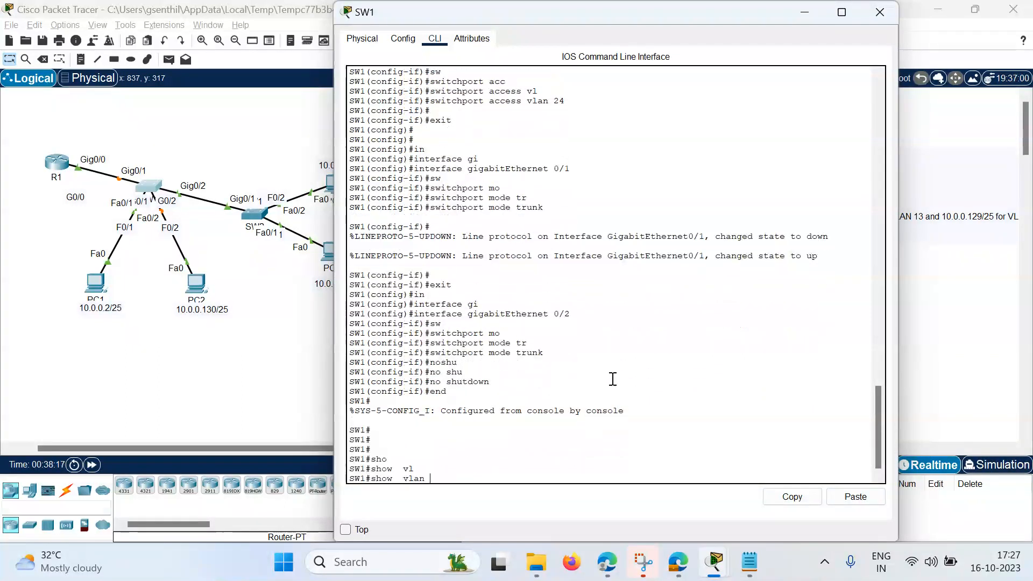
key(Tab)
key(Return)
Step: Check the trunk ports on SW1 with show interfaces trunk
text(qsho)
key(Tab)
text(in)
key(Tab)
text(te)
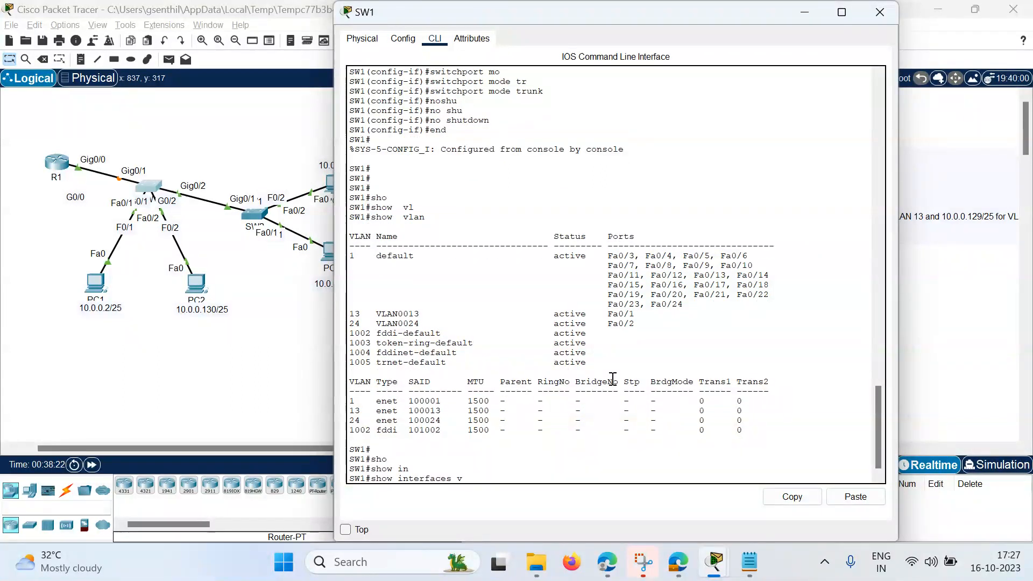
text(tr)
key(Tab)
key(Return)
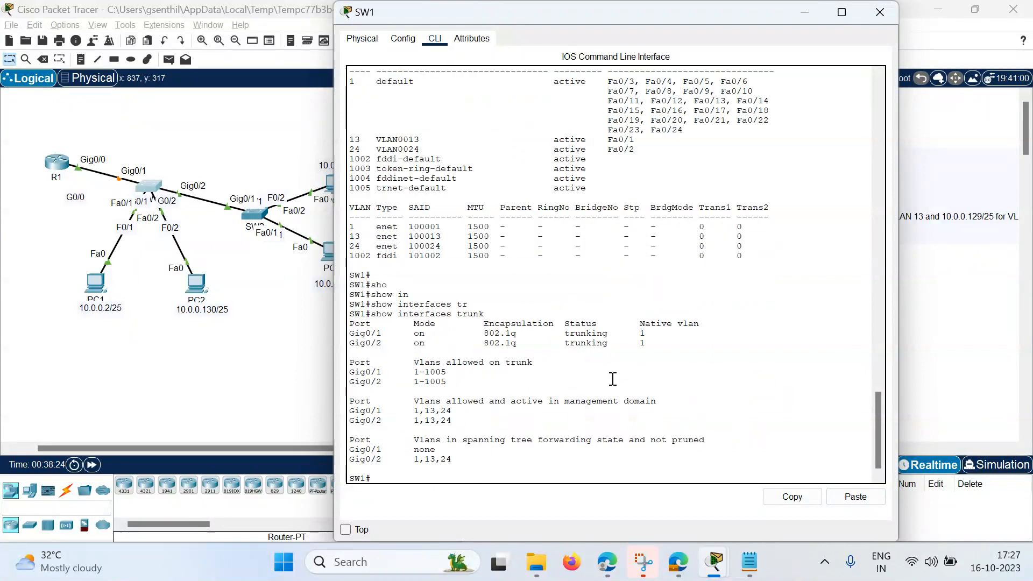
key(Return)
key(Return)
key(Return)
key(Return)
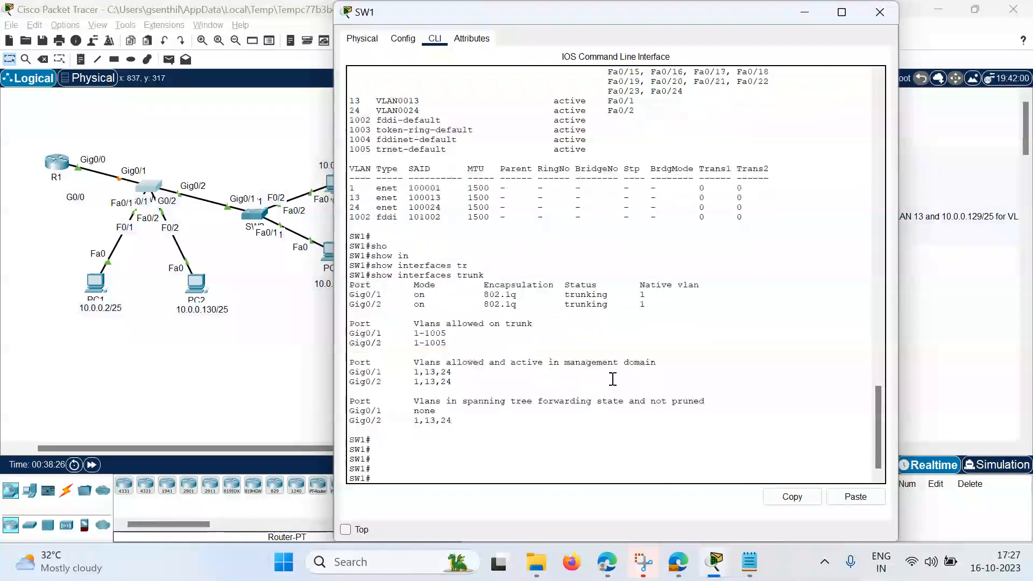
Step: Ping the VLAN 13 gateway 10.0.0.1 from PC1's command prompt
click(97, 287)
scroll(585, 412, down, 1)
key(Return)
key(Up)
key(Return)
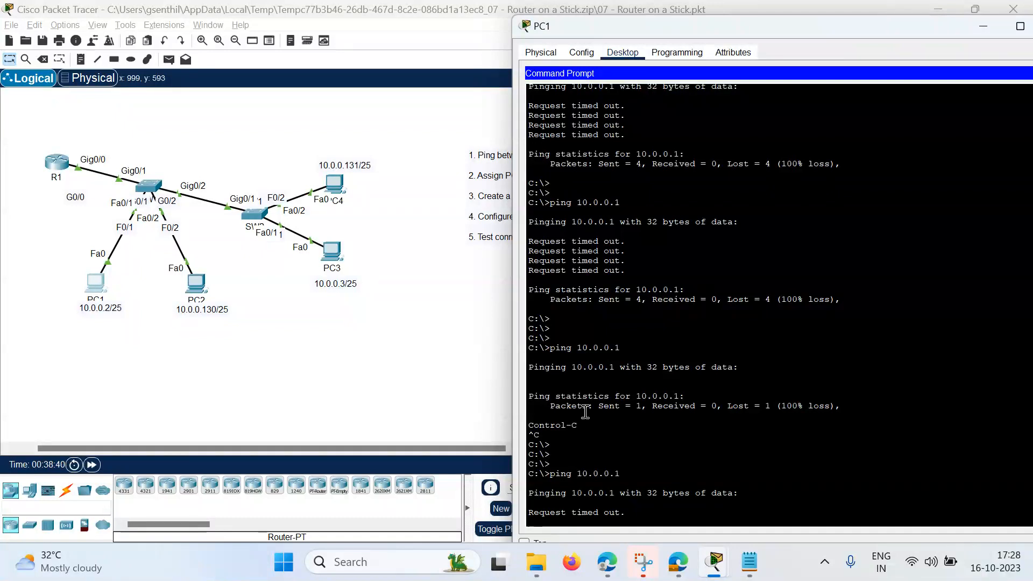
Step: Review the earlier subinterface and encapsulation commands in R1's console
click(51, 169)
key(Return)
key(Return)
key(Return)
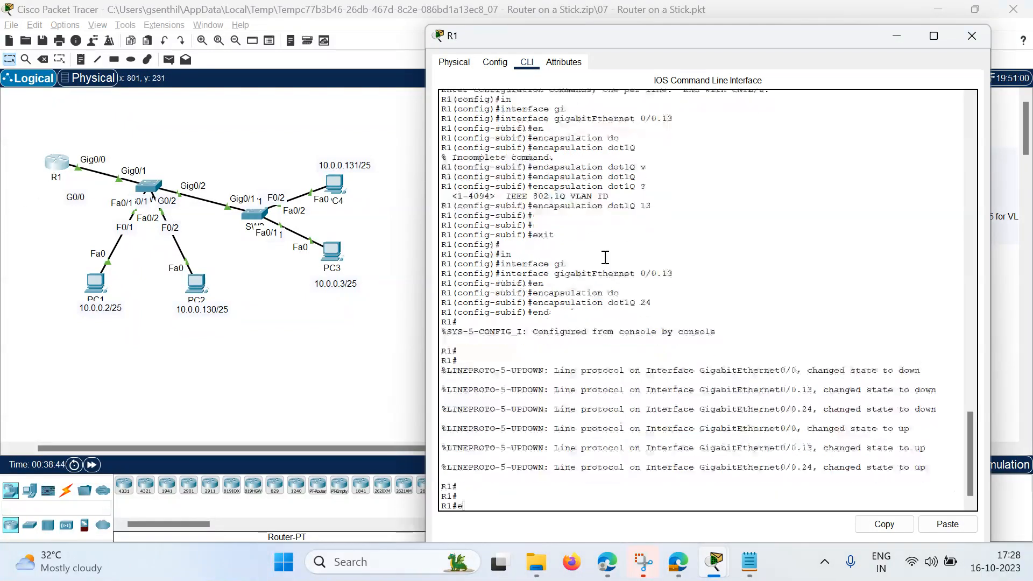
text(end)
key(Return)
scroll(715, 242, up, 5)
drag(629, 368, 443, 170)
drag(752, 458, 514, 212)
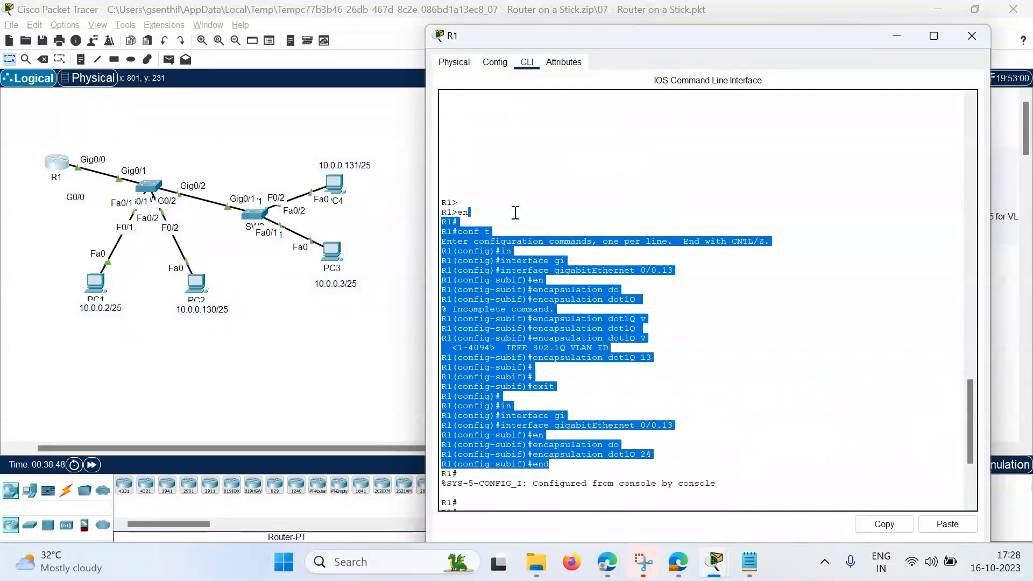
click(705, 295)
click(154, 182)
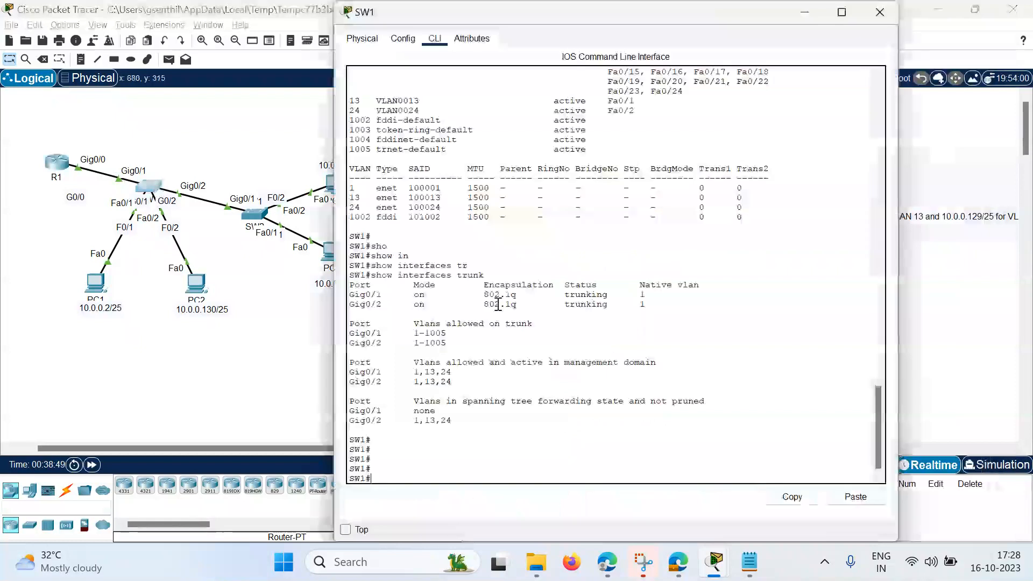
key(Return)
key(Return)
key(Return)
key(Return)
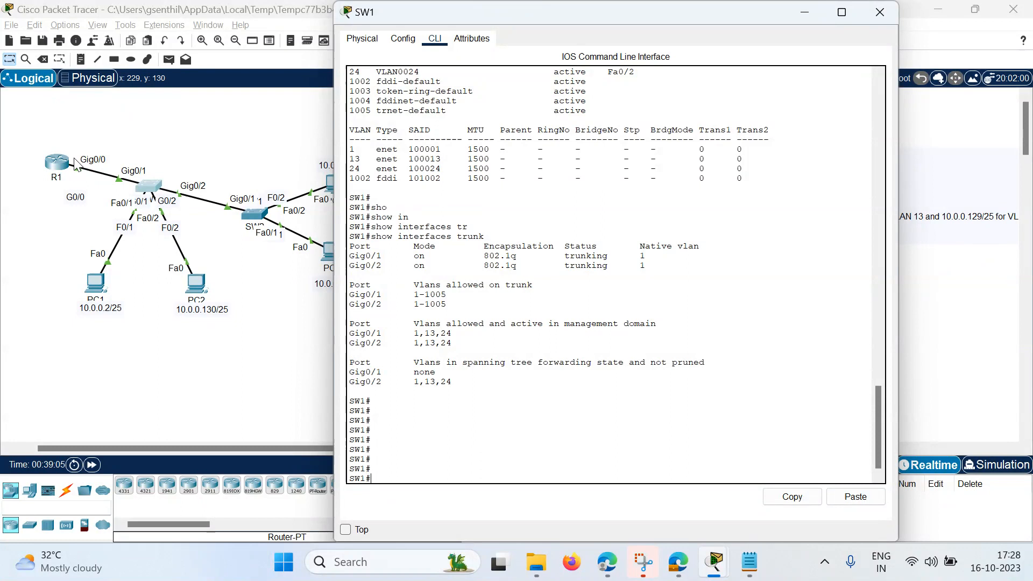
click(59, 171)
text(end)
key(Return)
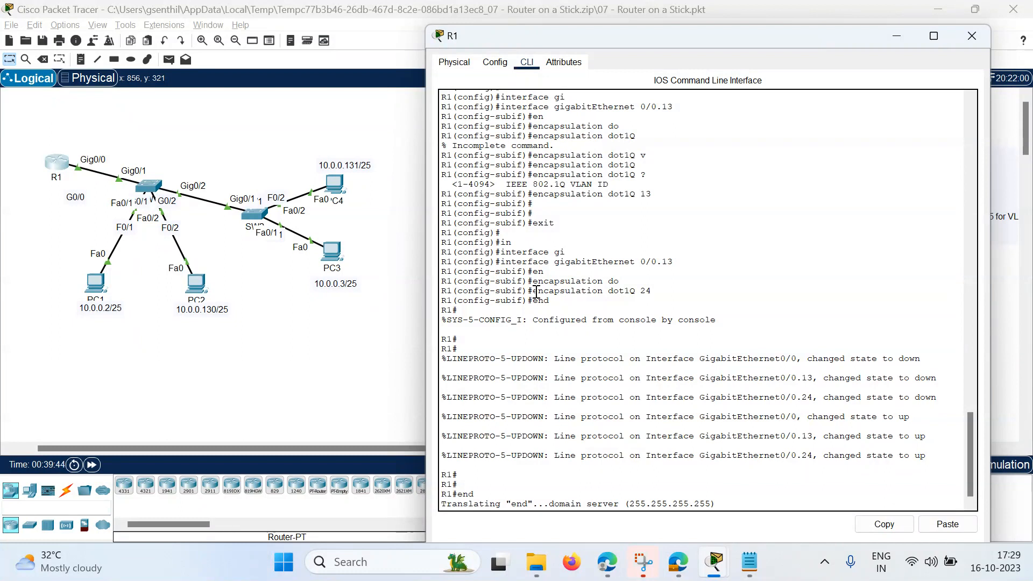
Step: Recheck the trunk status on SW1 by running show interfaces trunk again
click(155, 188)
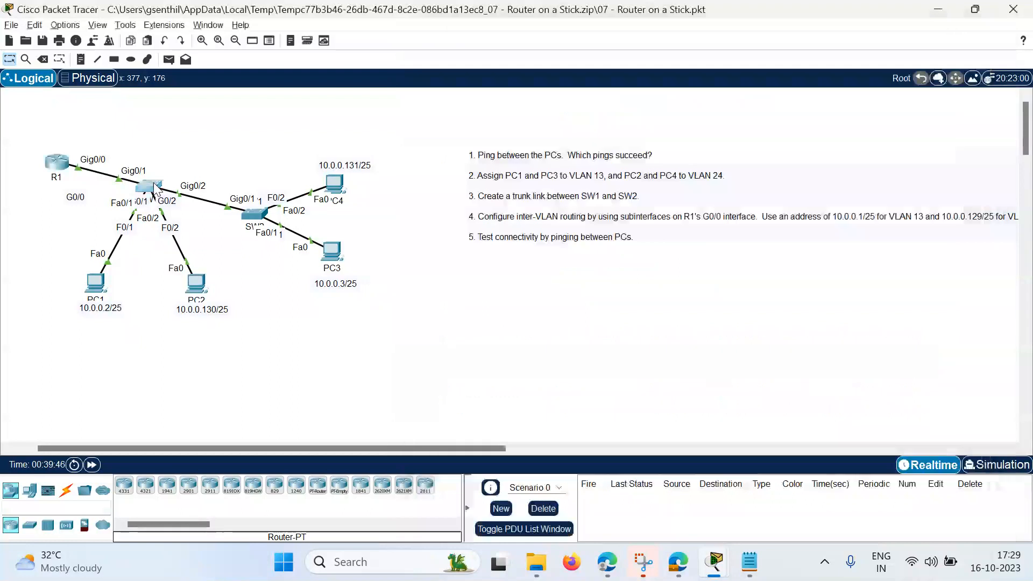
key(Return)
key(Return)
key(Up)
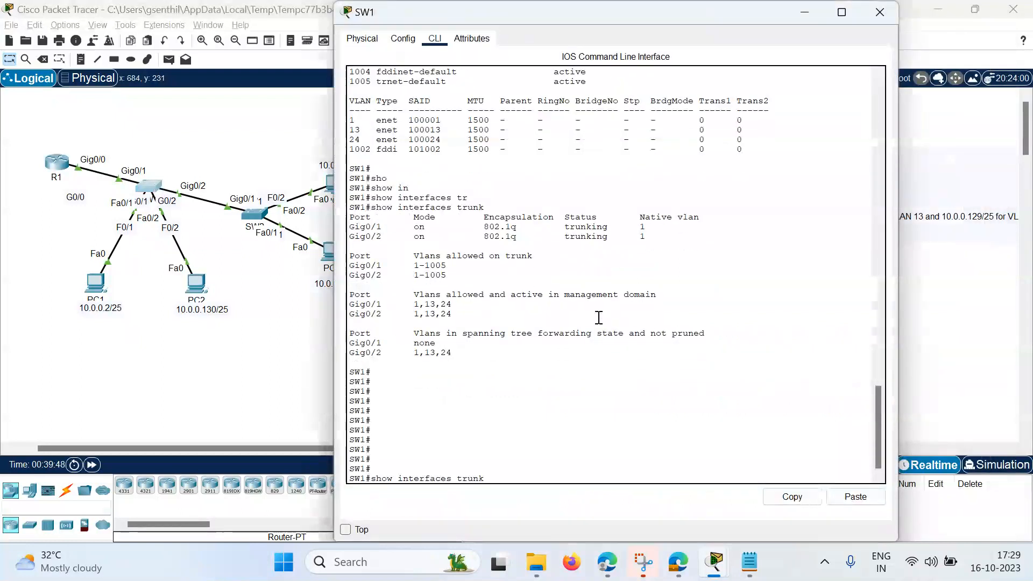
key(Return)
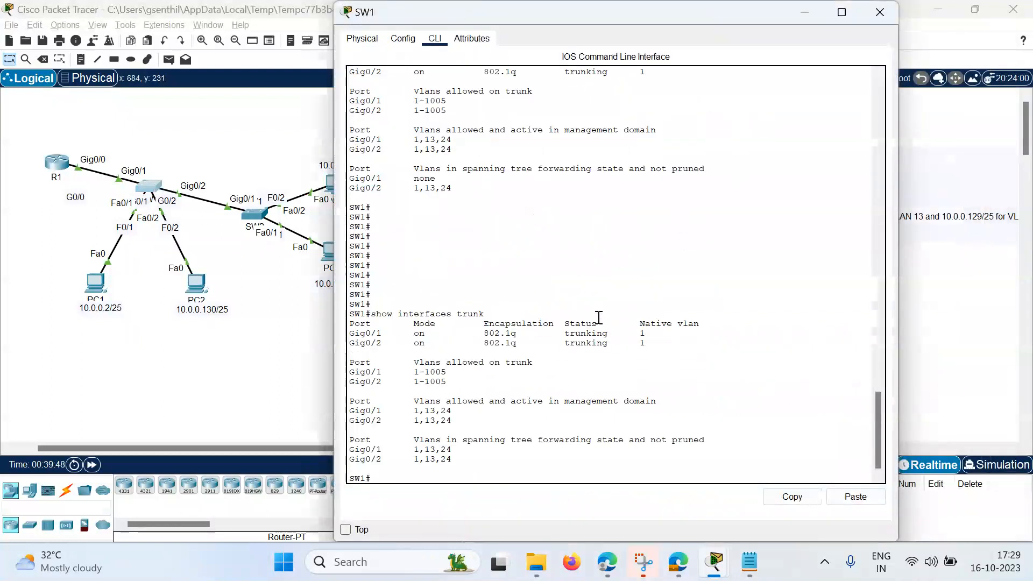
Step: Display R1's VLAN information with show vlan-switch and page through the rest of the output
click(57, 170)
key(Return)
key(Return)
key(Return)
key(Return)
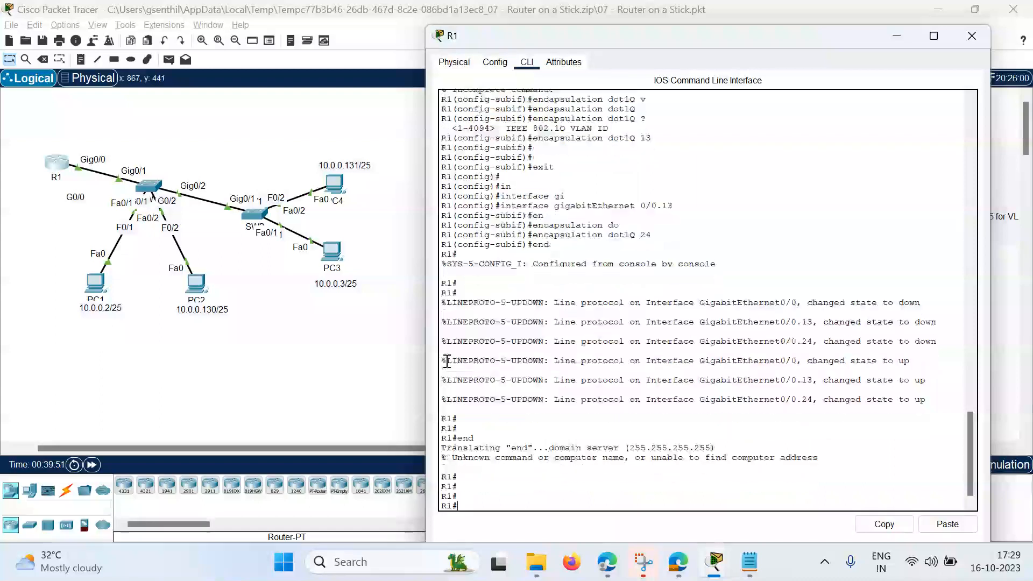
text(sho)
key(Tab)
text(v)
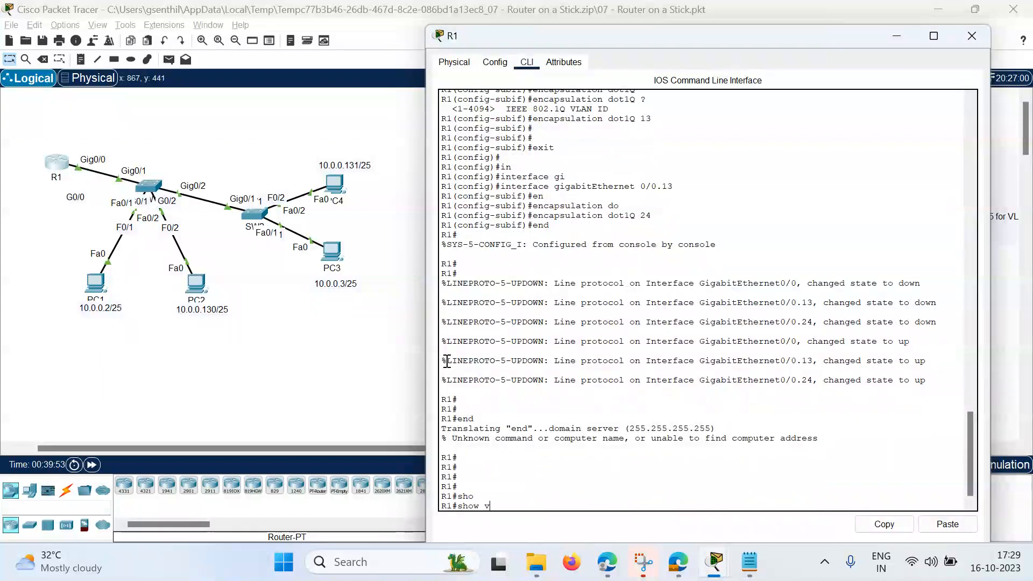
key(Tab)
text(l)
key(Tab)
key(Return)
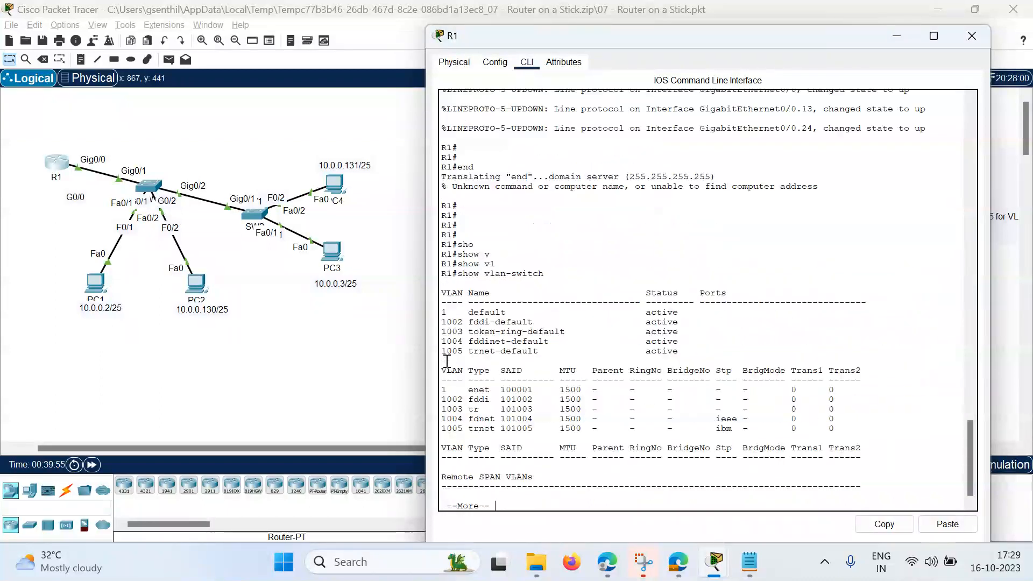
key(space)
Step: Display R1's running configuration and page to the GigabitEthernet interface and subinterface sections
text(sho r)
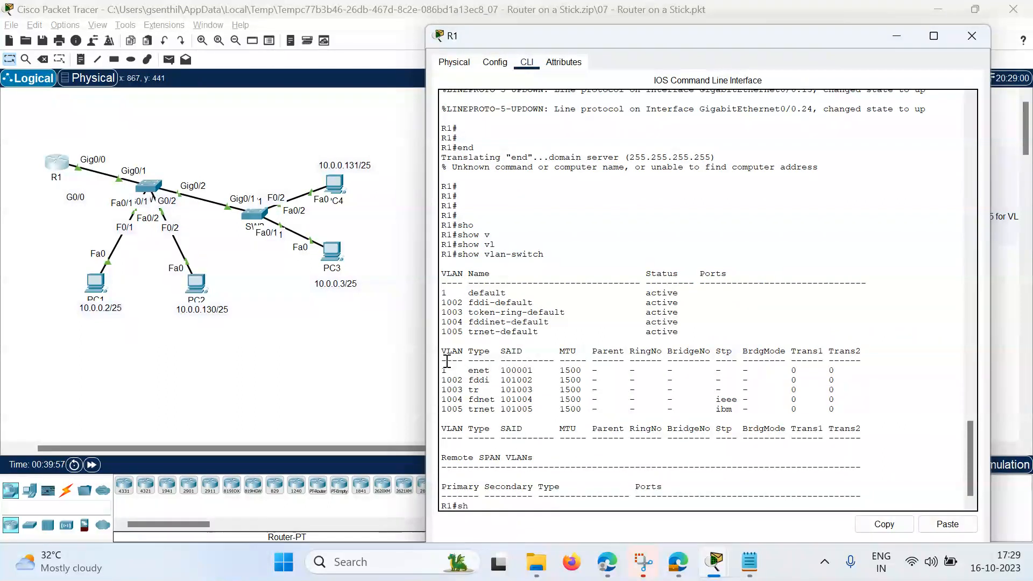
key(Tab)
key(Return)
key(space)
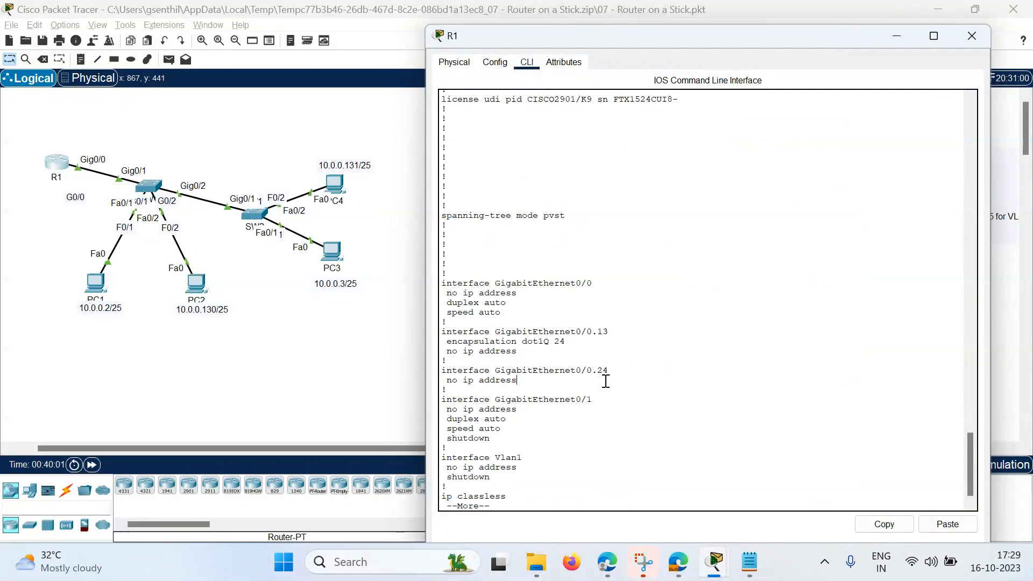
Step: Enter global configuration mode on R1 and open subinterface gigabitEthernet 0/0.24
text(qcof)
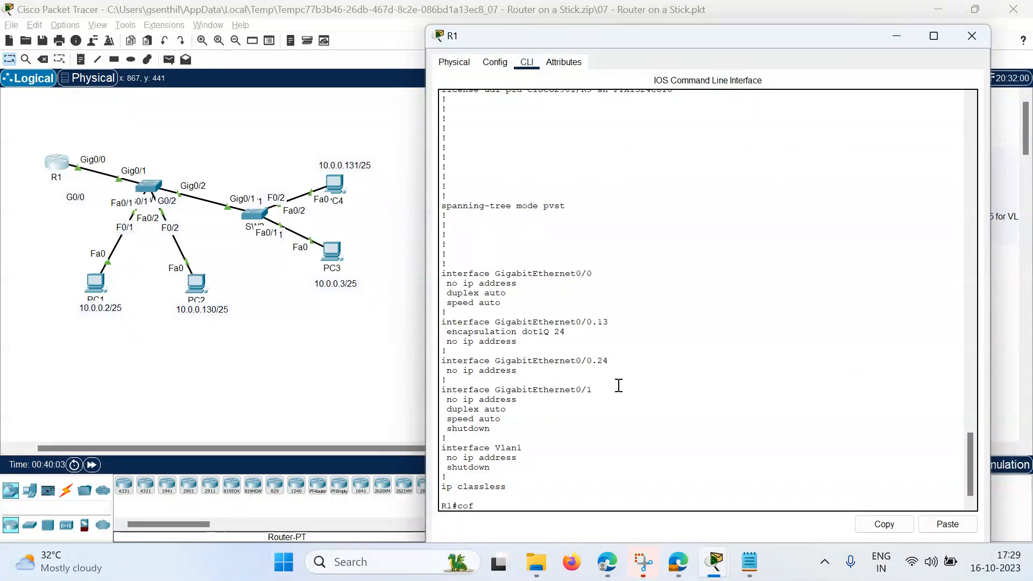
text( t)
key(Return)
text(in)
key(Tab)
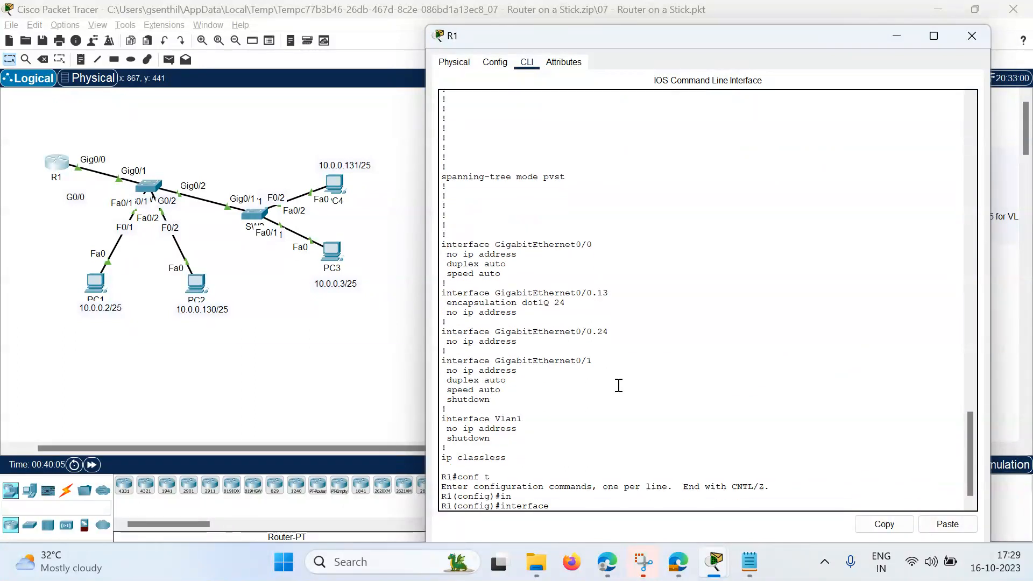
text(gi)
key(Tab)
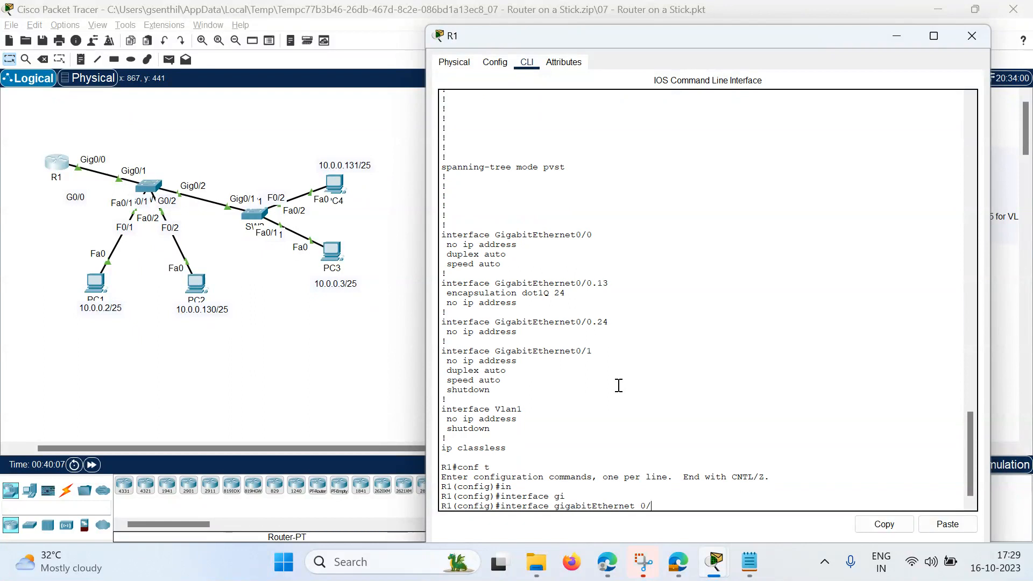
text(0/0.24)
key(Return)
text(s)
key(Return)
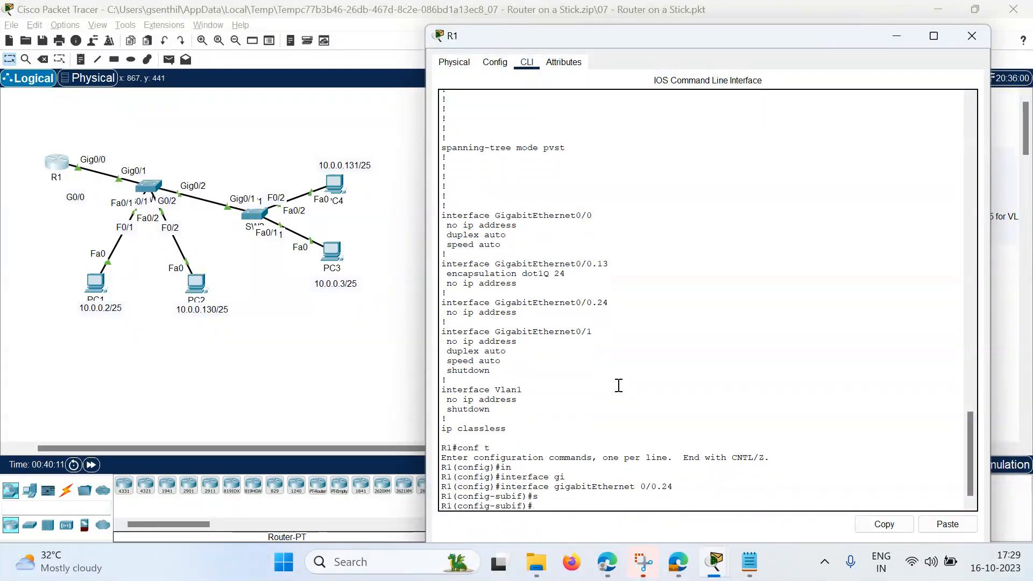
Step: Try to set encapsulation dot1Q 24 on subinterface GigabitEthernet 0/0.24
text(en)
key(Tab)
text(g)
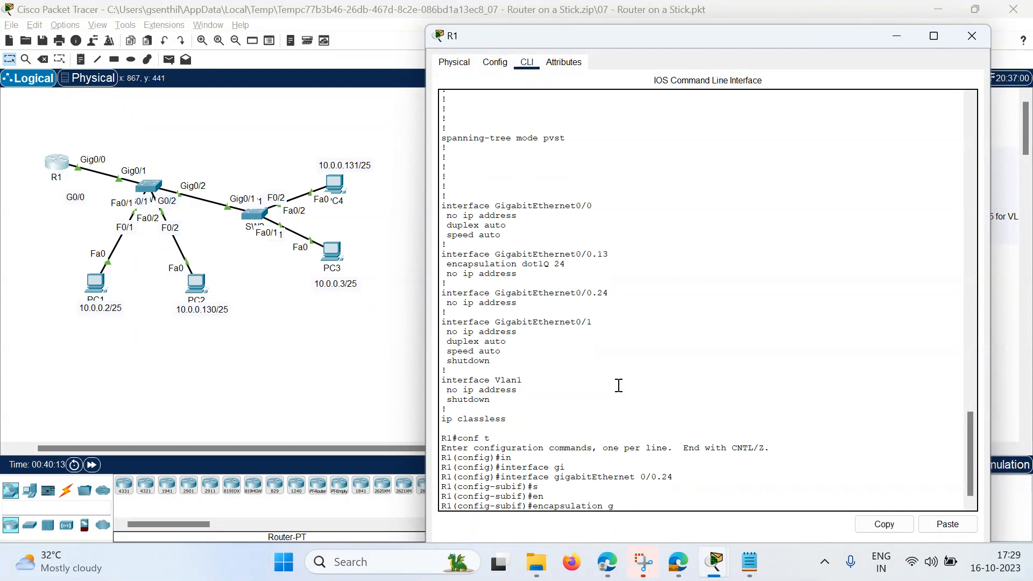
text(ddo)
key(Tab)
key(Return)
text(e)
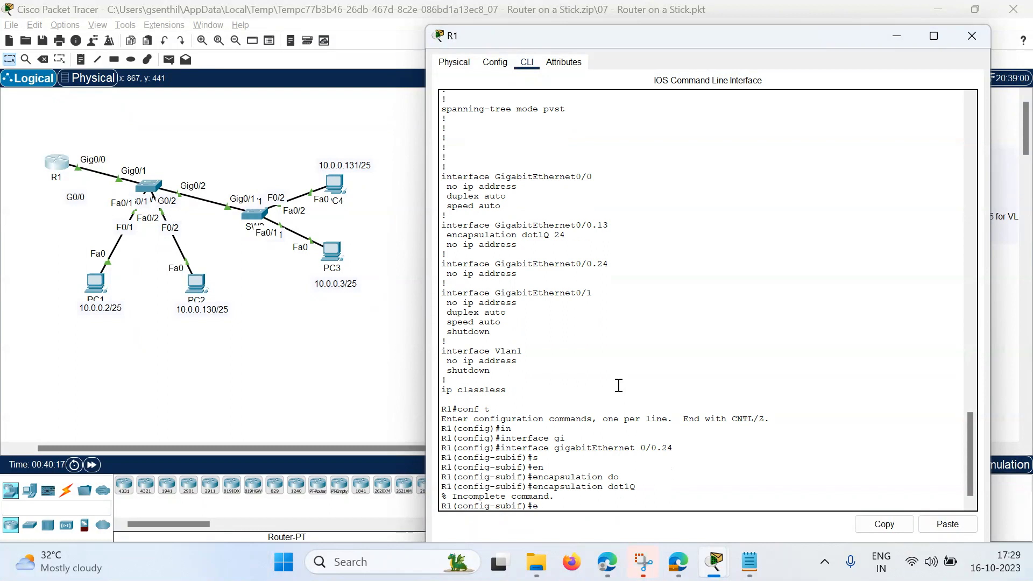
text(n)
key(Up)
text(24)
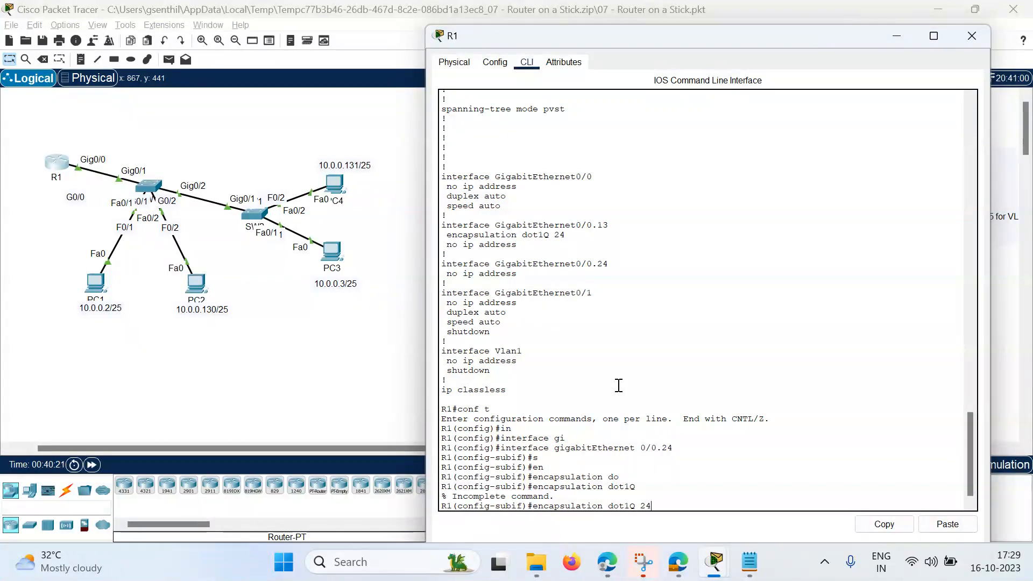
key(Return)
drag(561, 180, 420, 165)
key(Return)
key(Return)
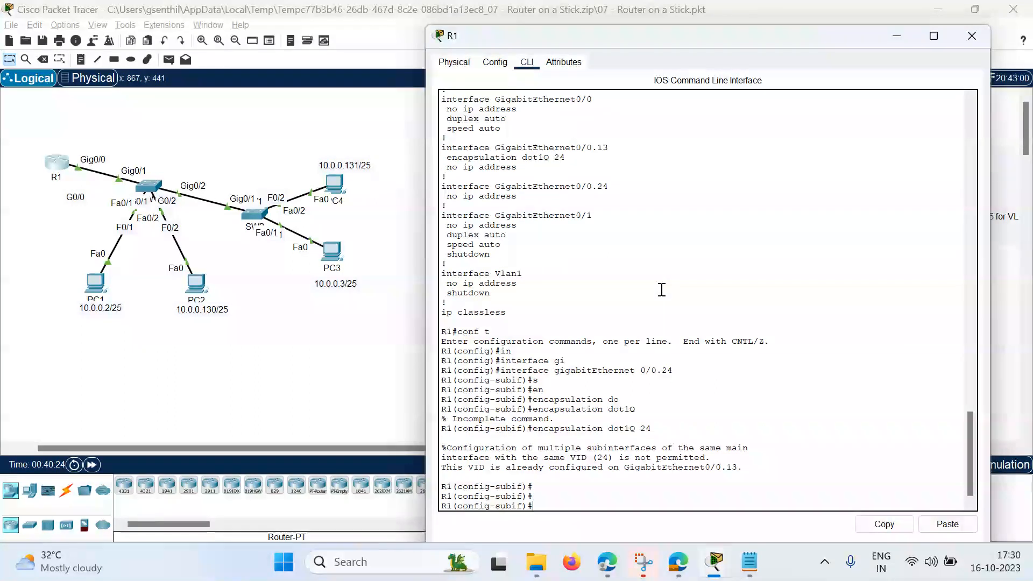
Step: Leave subinterface 0/0.24 and open subinterface gigabitEthernet 0/0.13 for configuration on R1
text(exit)
key(Return)
text(exit)
key(Up)
key(Up)
key(BackSpace)
key(BackSpace)
key(BackSpace)
key(Up)
key(Up)
key(Up)
key(Up)
key(Up)
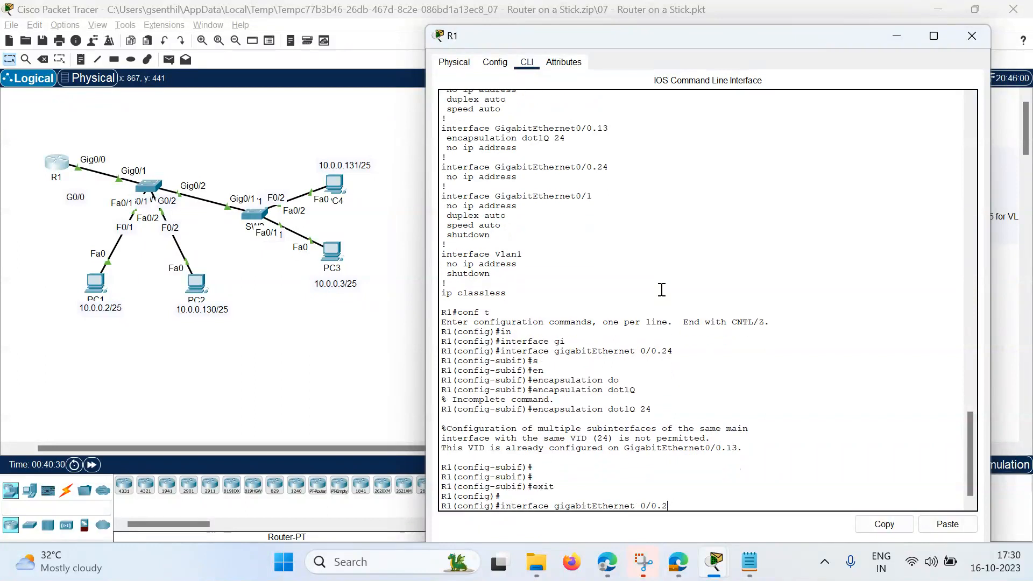
key(BackSpace)
key(BackSpace)
text(13)
key(Return)
Step: Remove the encapsulation from subinterface 0/0.13 with no encapsulation dot1Q for VLANs 24 and 13
text(no )
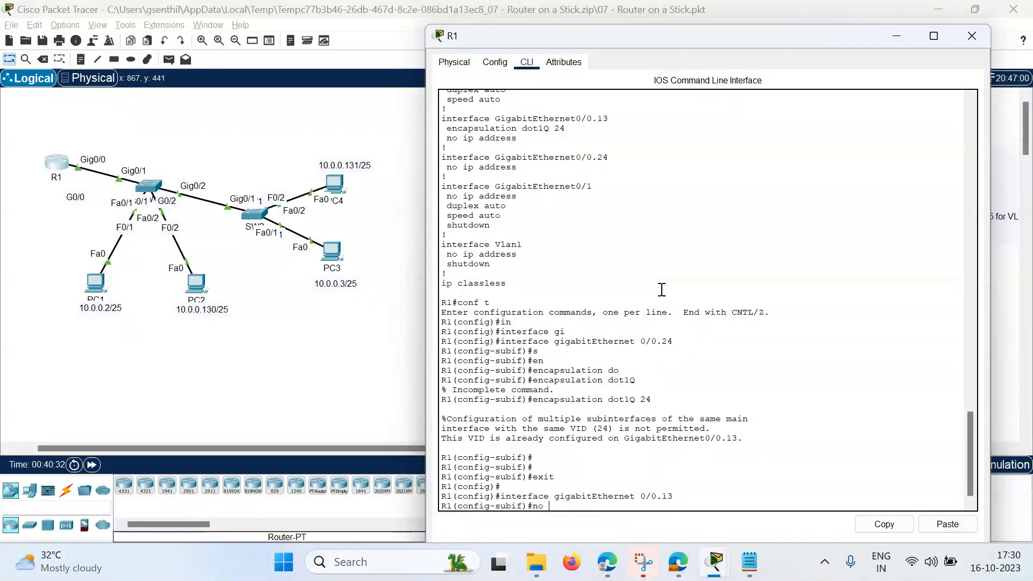
text(en)
key(Tab)
text(do)
key(Tab)
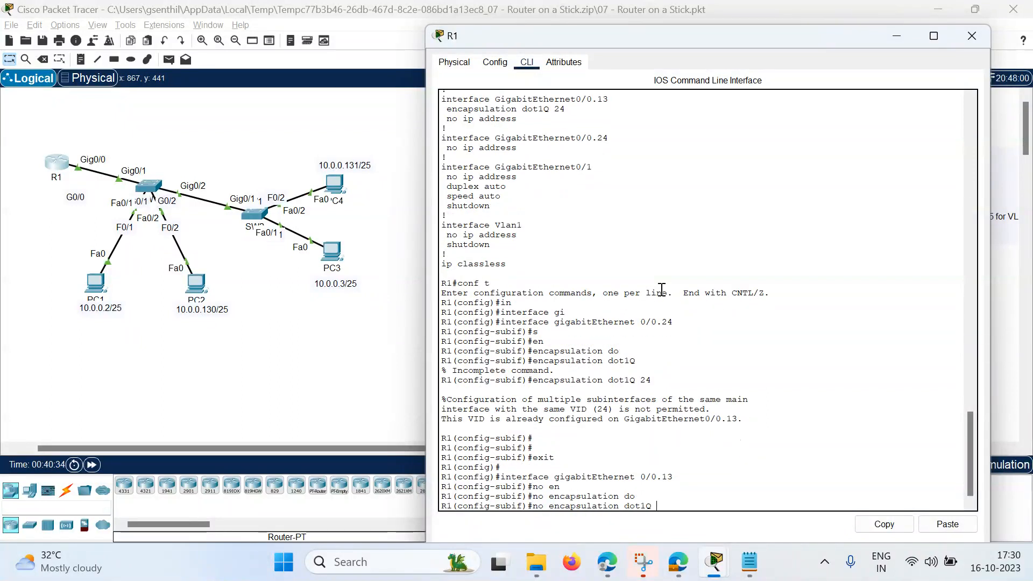
text(24)
key(Tab)
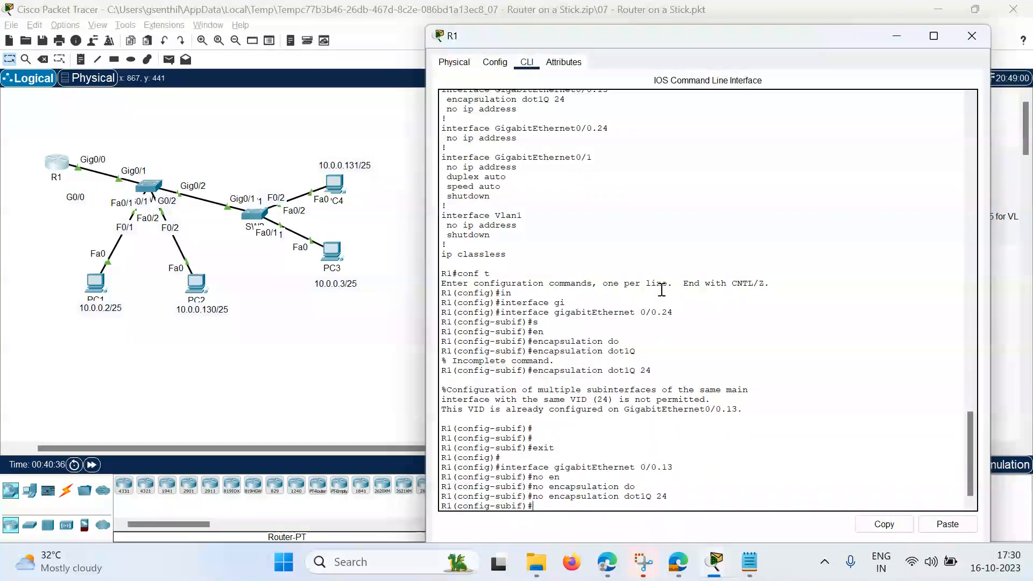
text(13)
key(Return)
key(Return)
key(Return)
Step: Set encapsulation dot1Q 13 on subinterface 0/0.13, enable it with no shutdown, and return to global configuration mode
text(en)
key(Tab)
text(do)
key(Tab)
text(13)
key(Return)
text(no shu)
key(Tab)
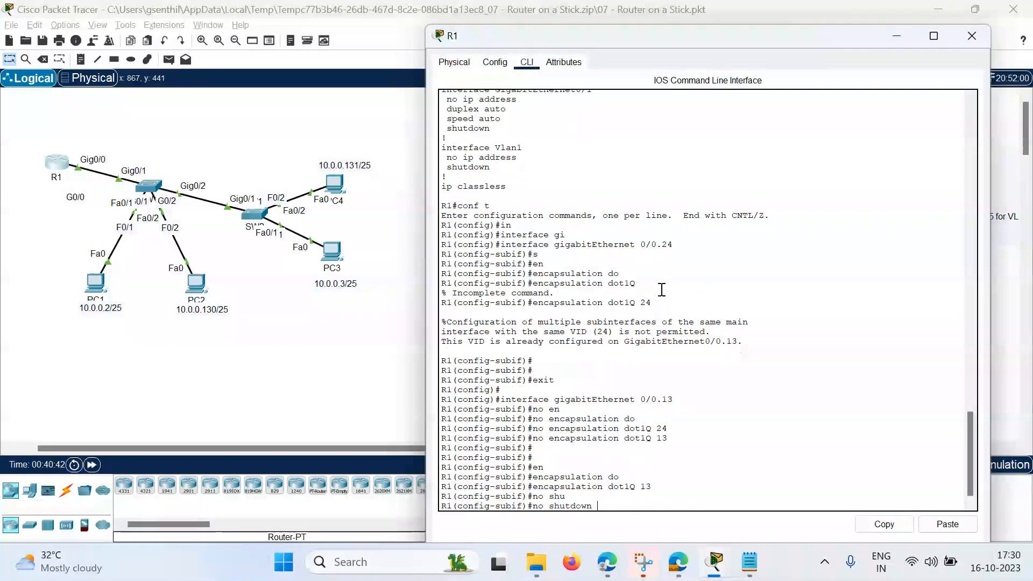
key(Return)
key(Return)
key(Return)
key(Return)
text(exit)
key(Return)
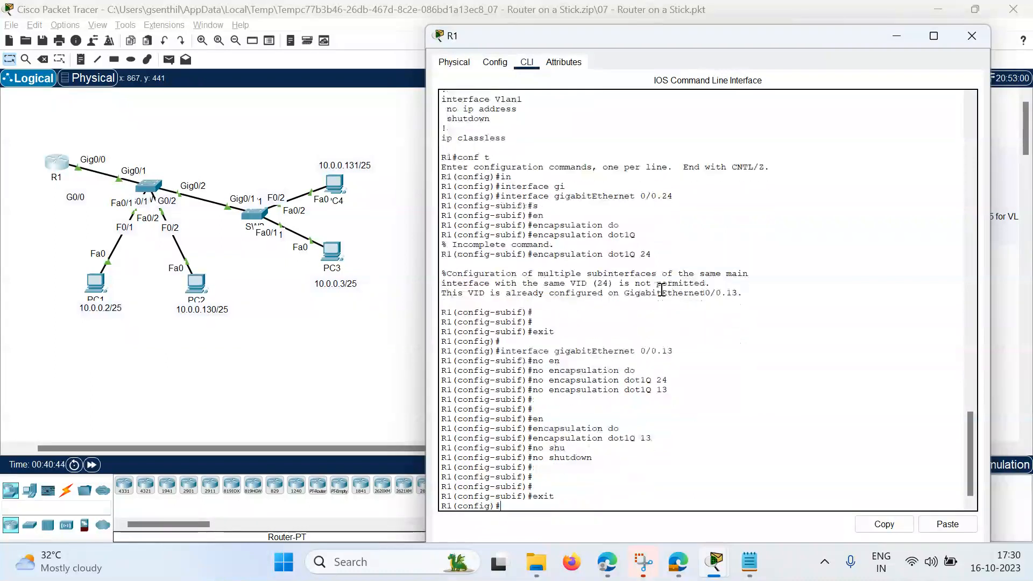
Step: Open subinterface gigabitEthernet 0/0.24 and set its encapsulation to dot1Q 24
text(inter)
key(Tab)
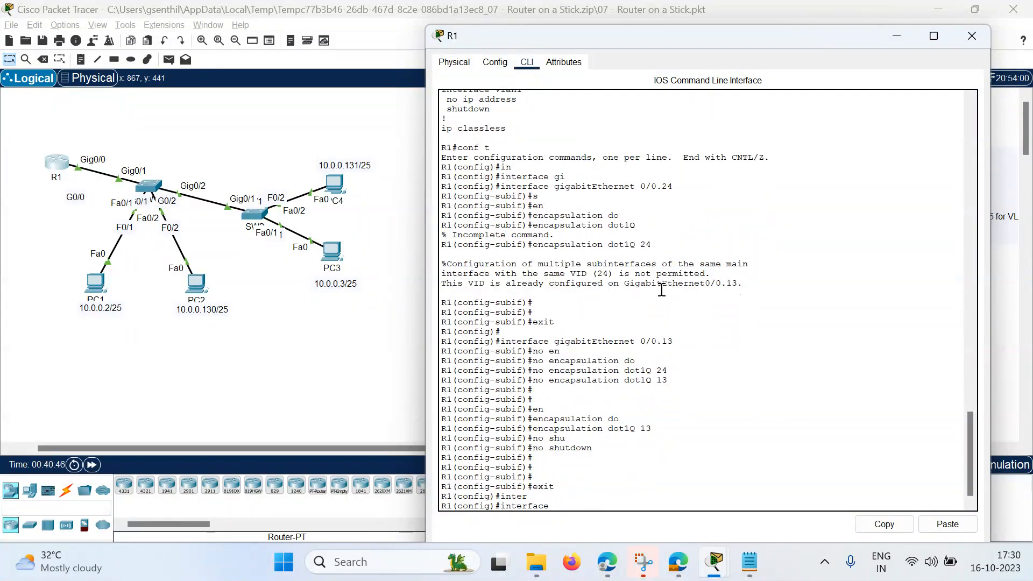
text(gi)
key(Tab)
text(0/0.24)
key(Return)
text(en)
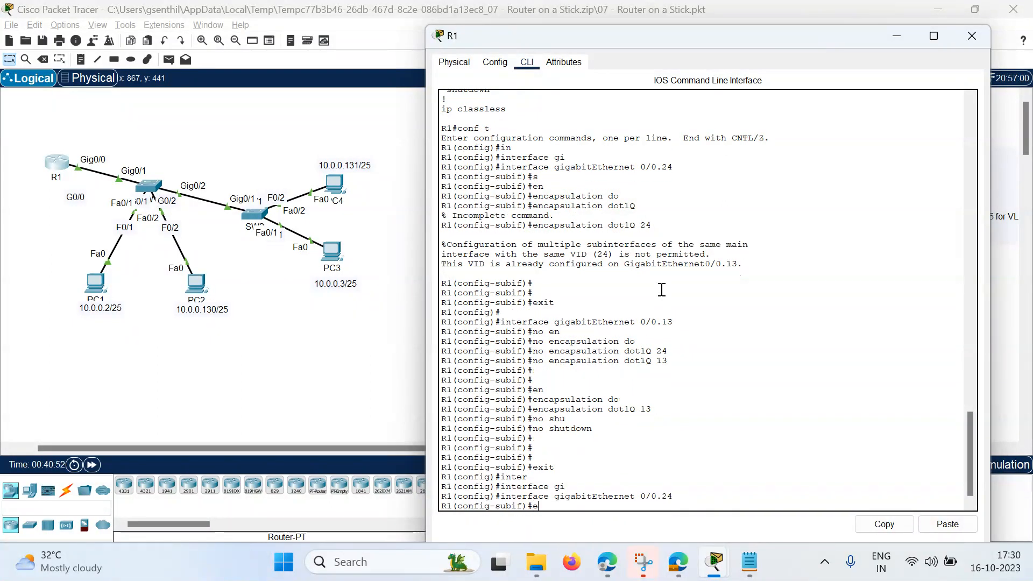
key(Tab)
text(d)
key(Tab)
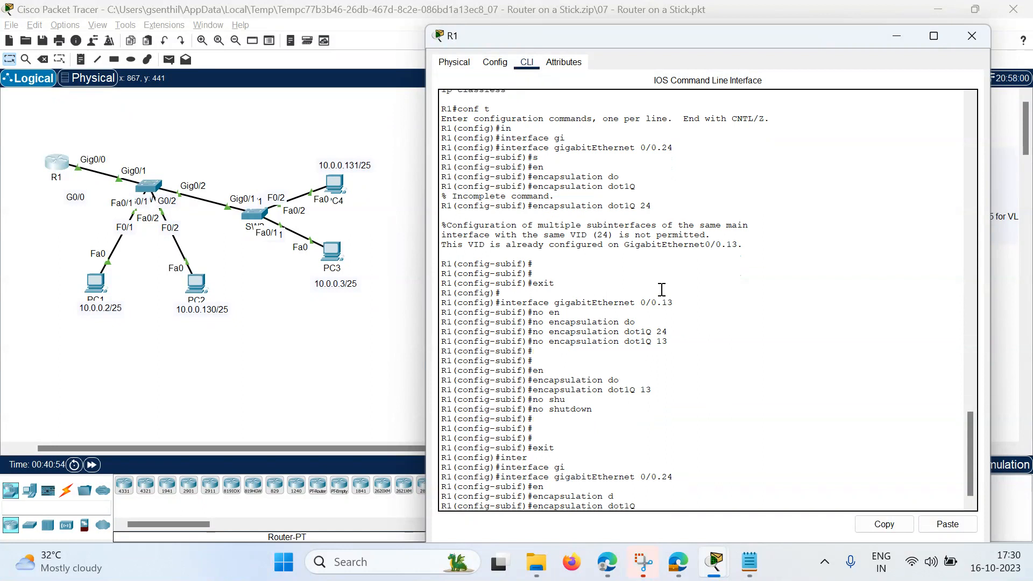
text(24)
key(Return)
Step: Enable subinterface 0/0.24 with no shutdown and return to privileged EXEC mode
text(no shu)
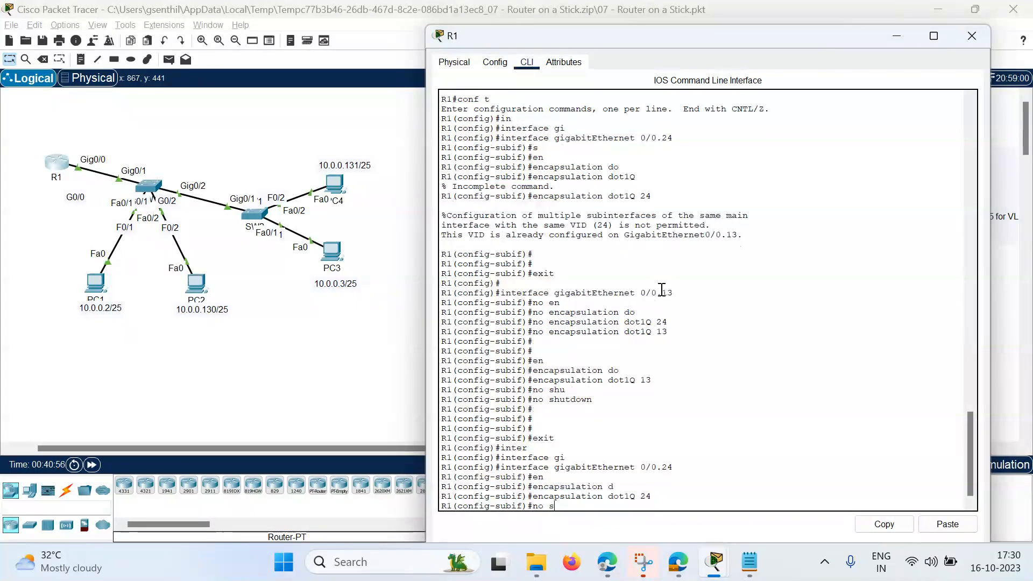
key(Tab)
text(n)
key(BackSpace)
key(Return)
key(Return)
text(end)
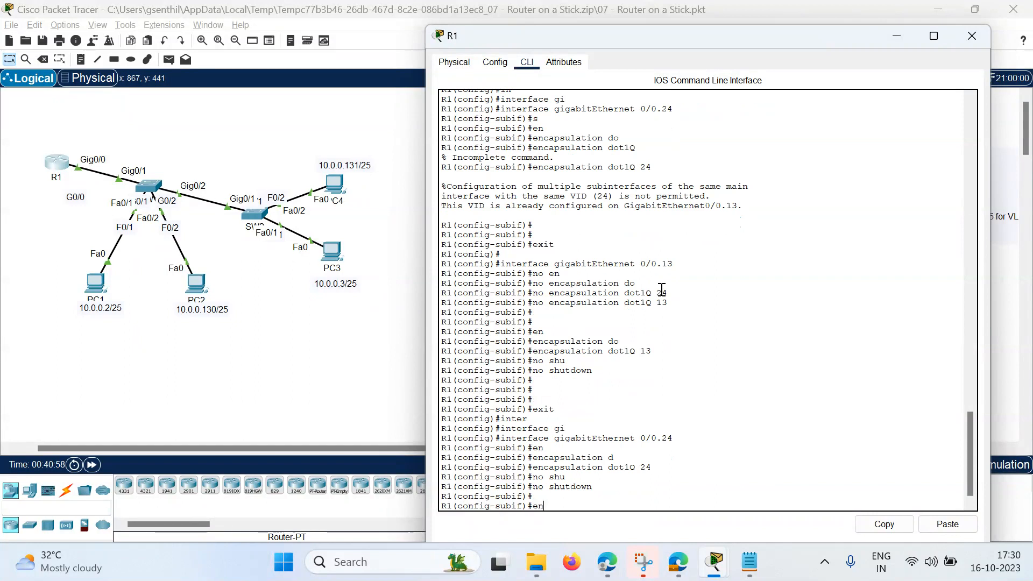
key(Return)
Step: Display R1's running configuration and page through it to check the subinterface encapsulations
text(sho)
key(Tab)
text(ru)
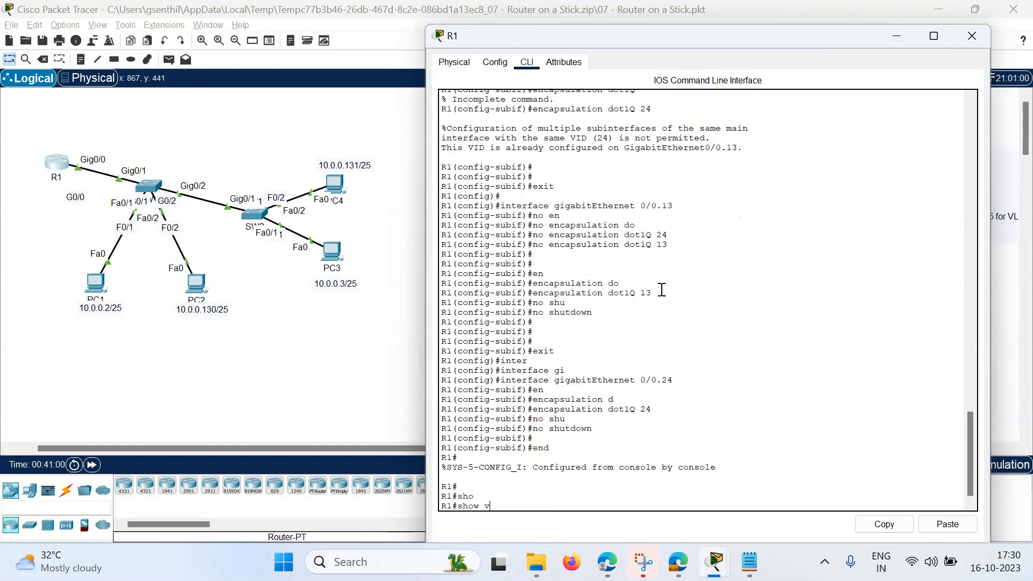
key(Tab)
key(Return)
key(space)
scroll(661, 289, up, 3)
key(Return)
key(Return)
key(Return)
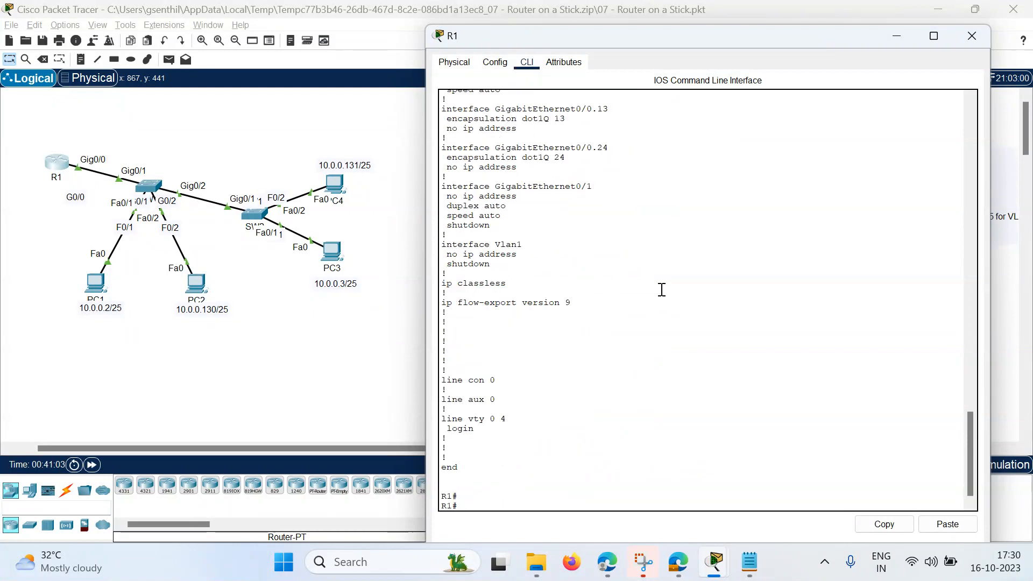
Step: Ping 10.0.0.1 from PC1's Command Prompt and check the replies
click(97, 303)
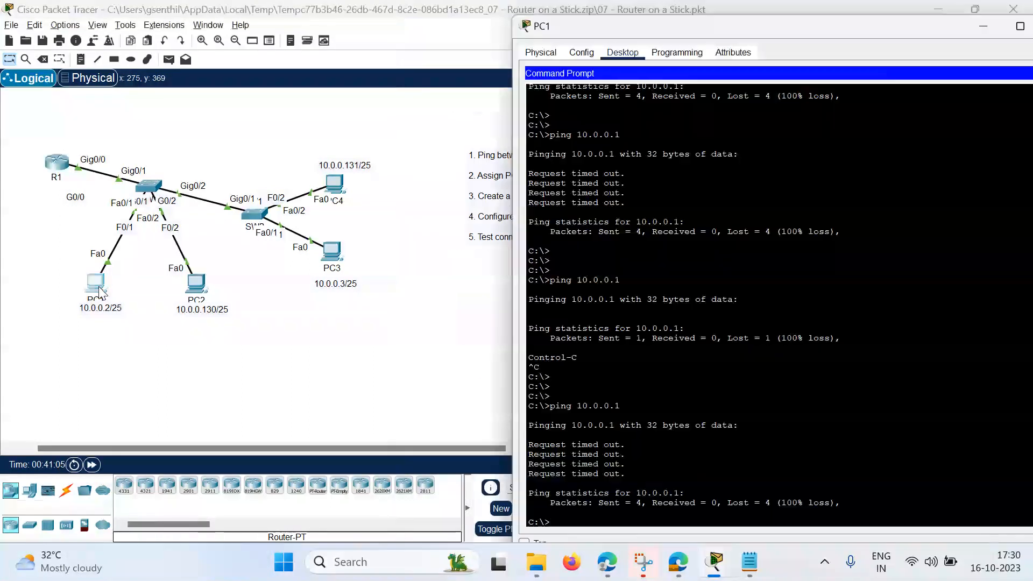
key(Return)
key(Up)
key(Return)
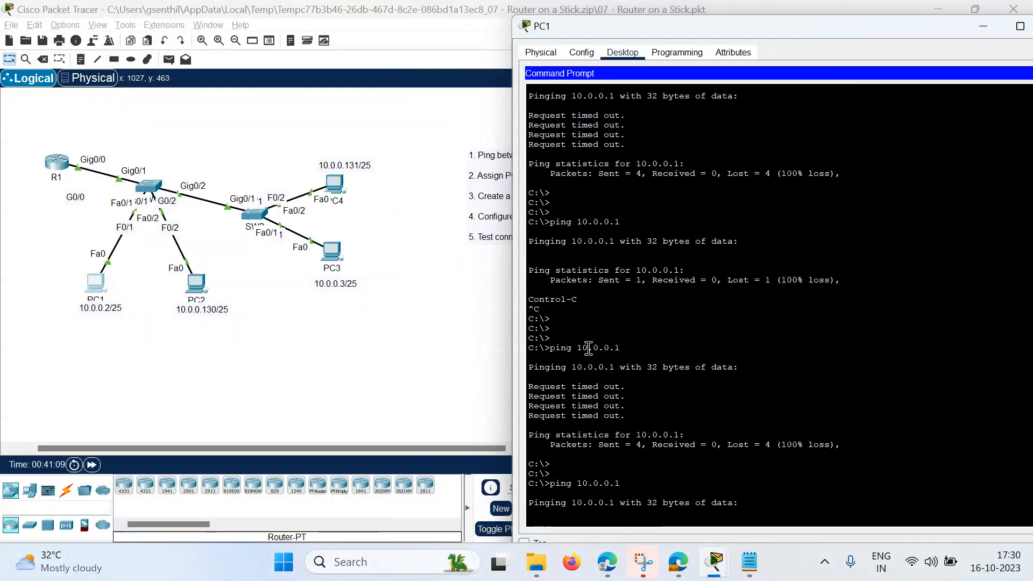
click(153, 194)
key(Return)
key(Up)
key(Return)
click(272, 339)
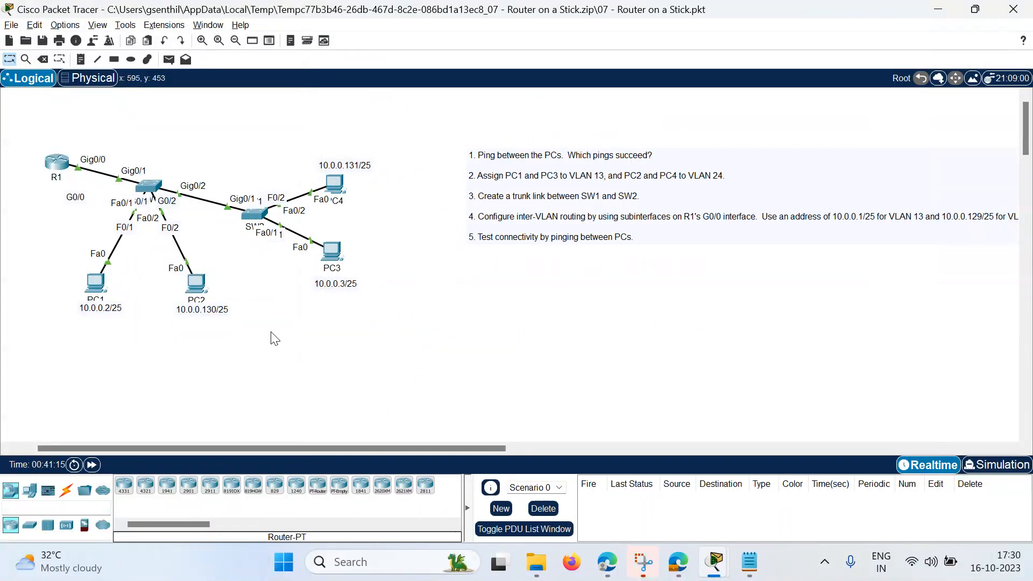
click(95, 283)
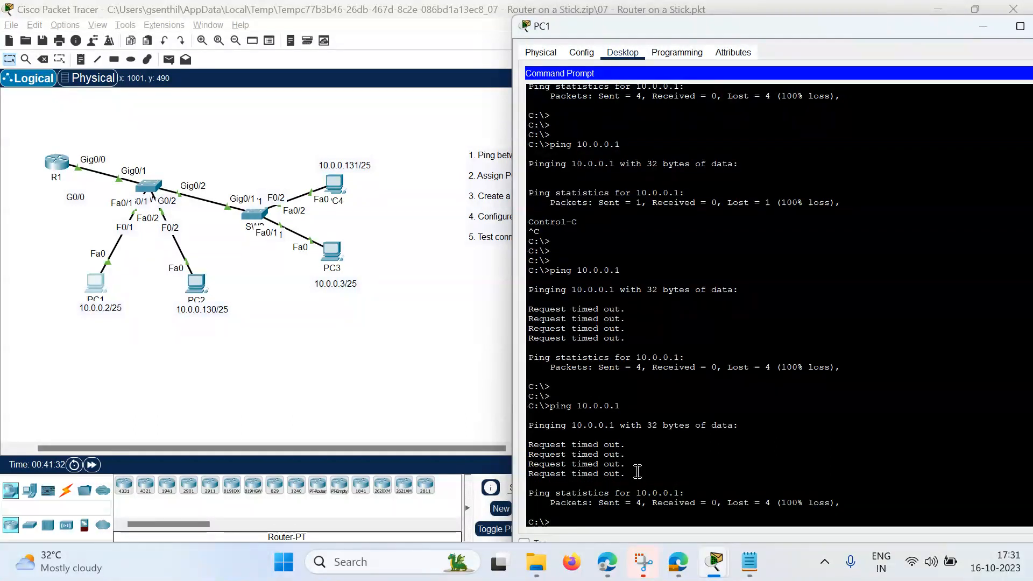
click(207, 325)
Step: Switch to Simulation mode, ping 10.0.0.1 from PC1 again, and play the simulation to trace the packets
click(996, 468)
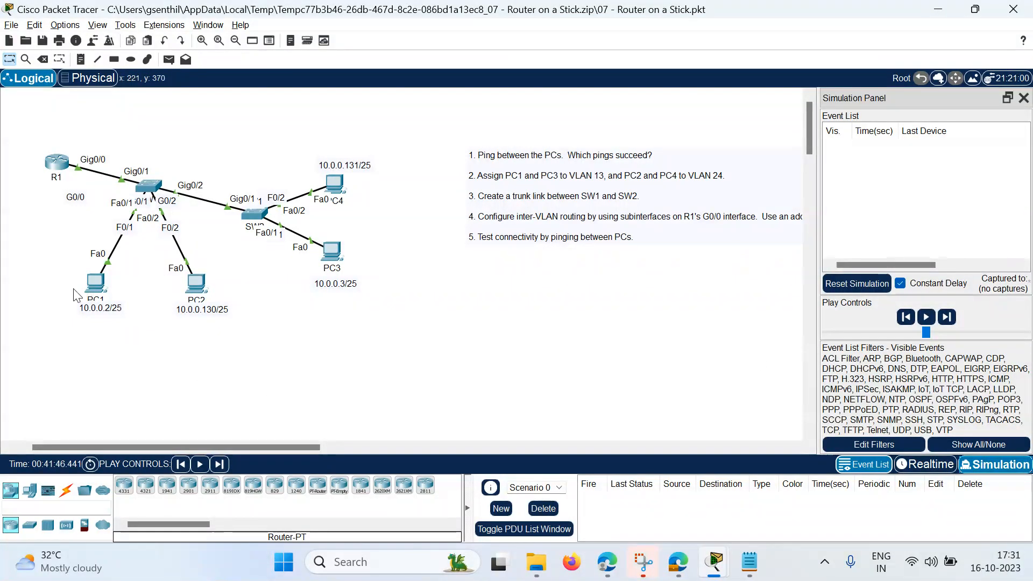
click(100, 285)
key(Up)
key(Return)
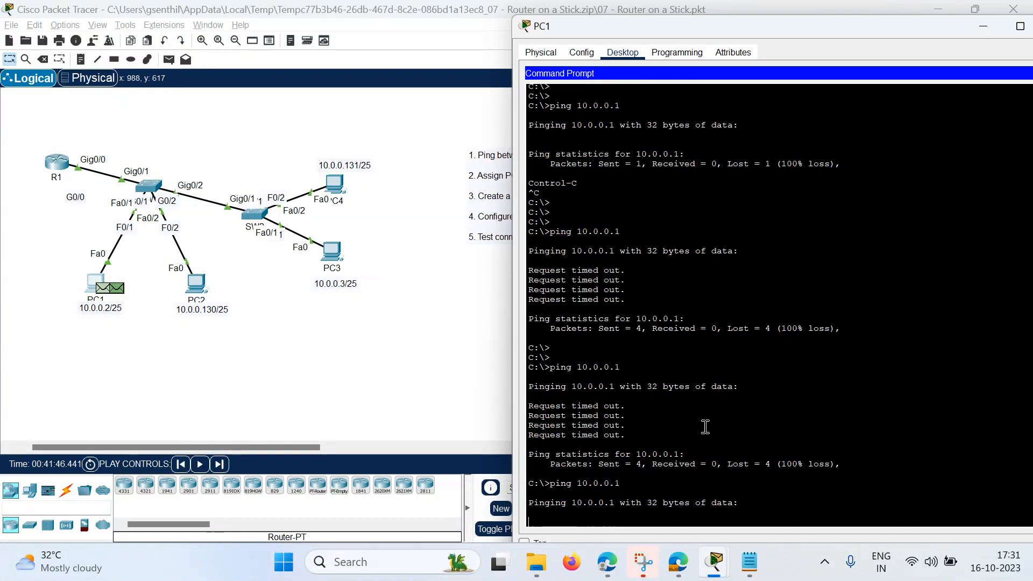
click(220, 398)
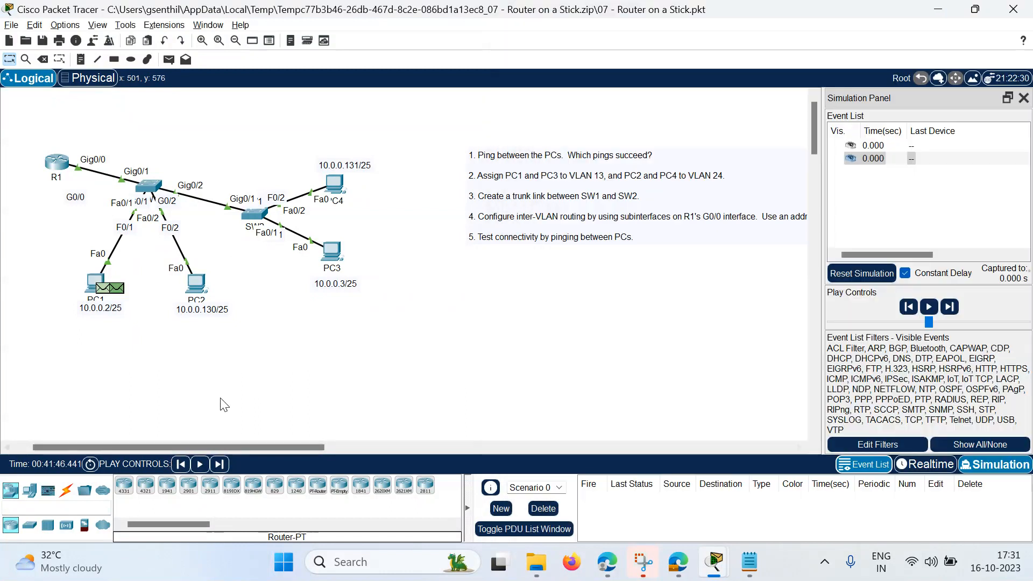
click(929, 308)
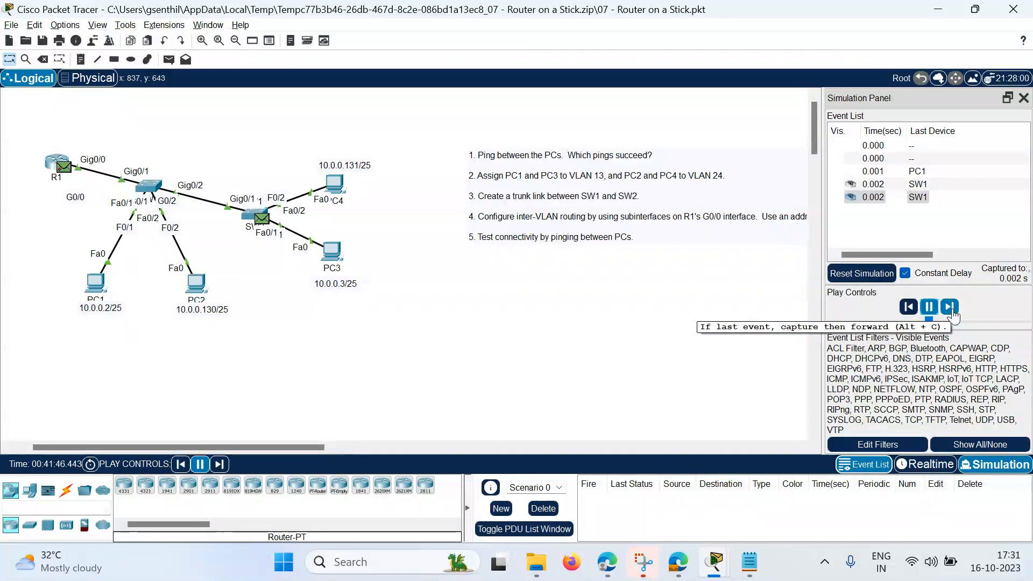
Step: List R1's interface addresses and status with show ip interface brief
click(60, 166)
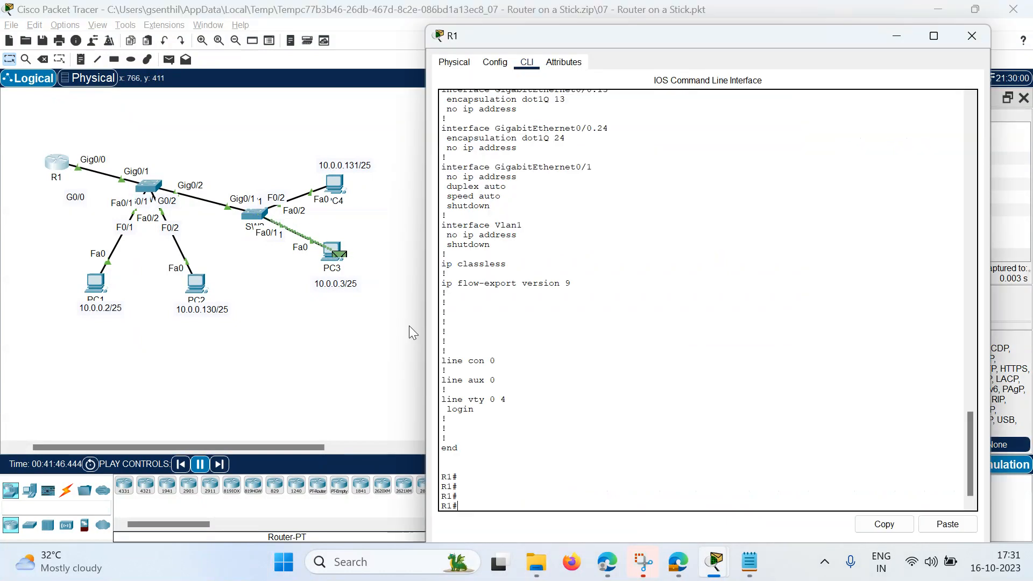
key(Return)
key(Return)
text(sho)
key(Tab)
text(ip in)
key(Tab)
text(br)
key(Tab)
key(Return)
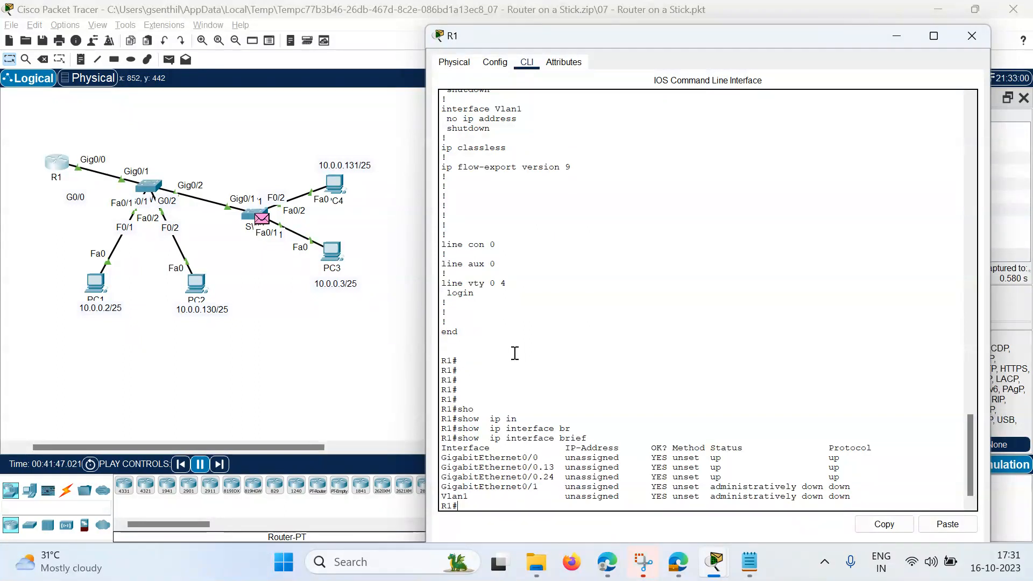
Step: Enter global configuration mode on R1 and open subinterface gigabitEthernet 0/0.13
text(onf t)
key(Return)
text(int)
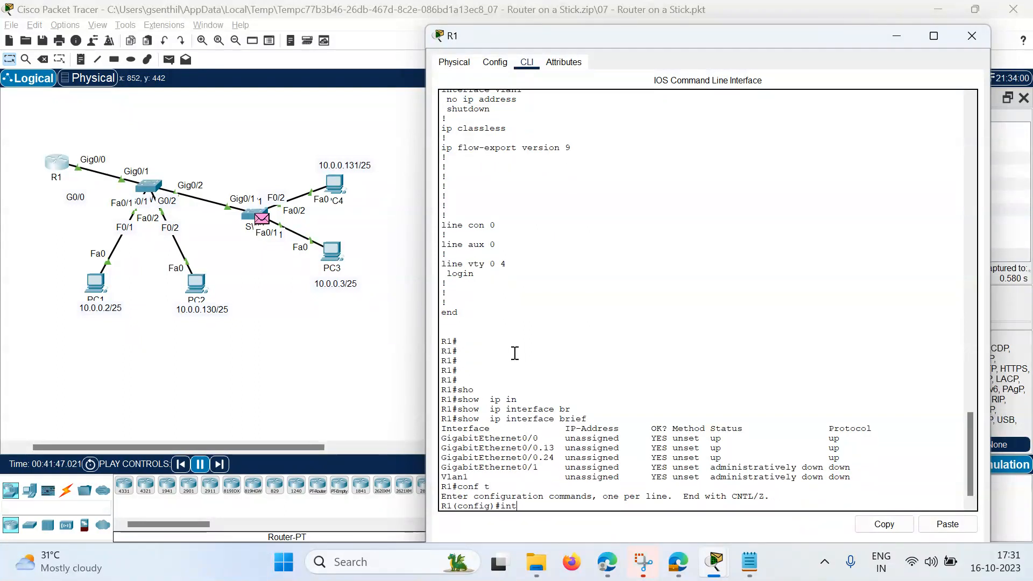
text(er)
key(Tab)
text(gi)
key(Tab)
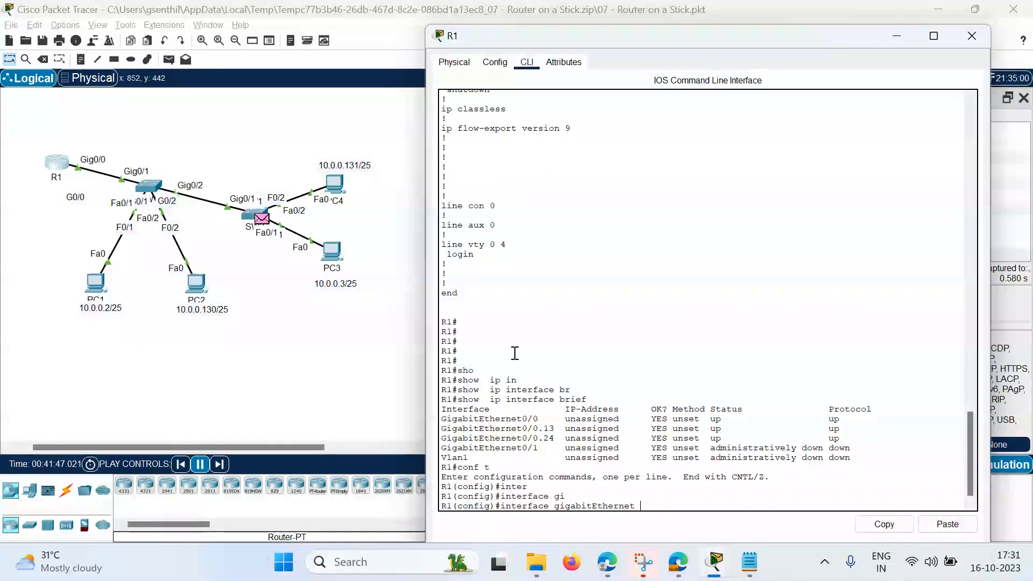
text(0/0.13)
key(Return)
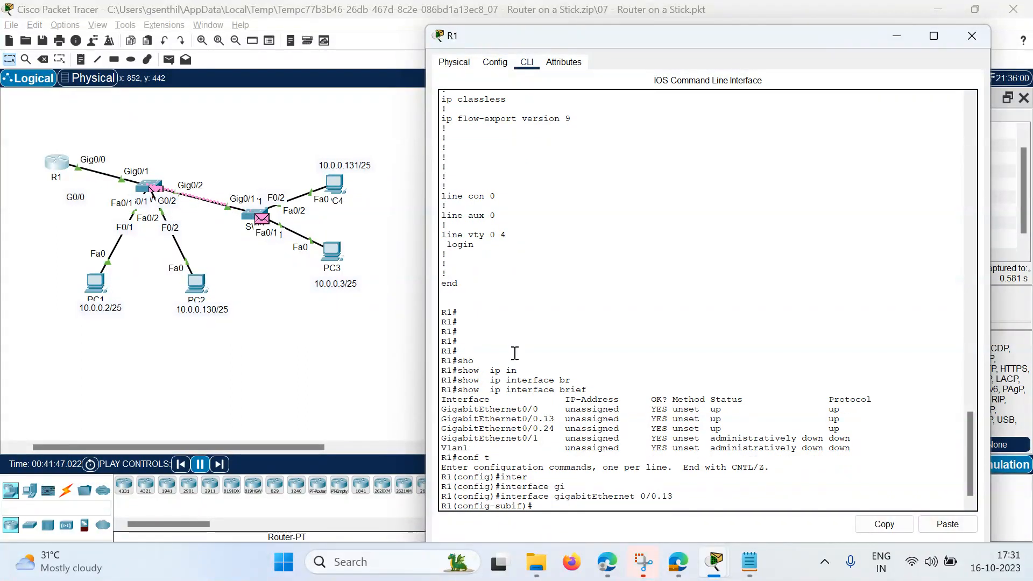
Step: Switch back to Realtime mode and assign IP address 10.0.0.1 255.255.255.252 to R1's subinterface 0/0.13
click(366, 317)
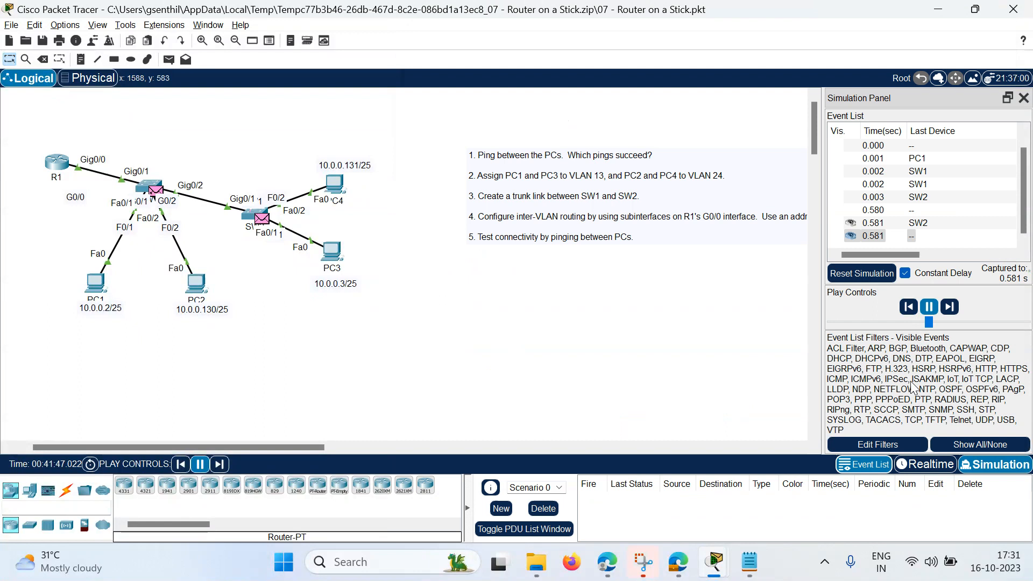
click(925, 465)
key(alt+Tab)
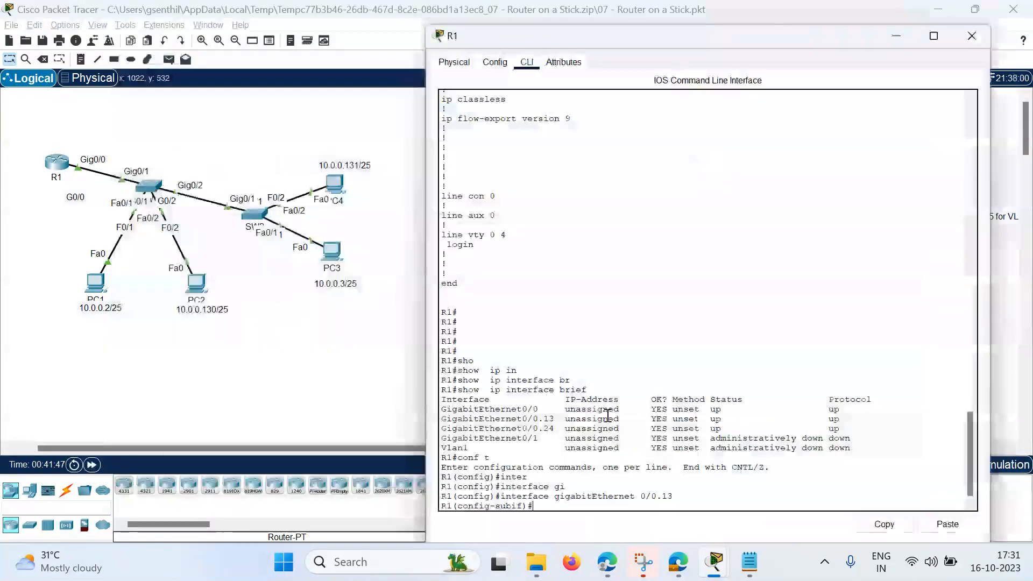
text(ip add)
key(Tab)
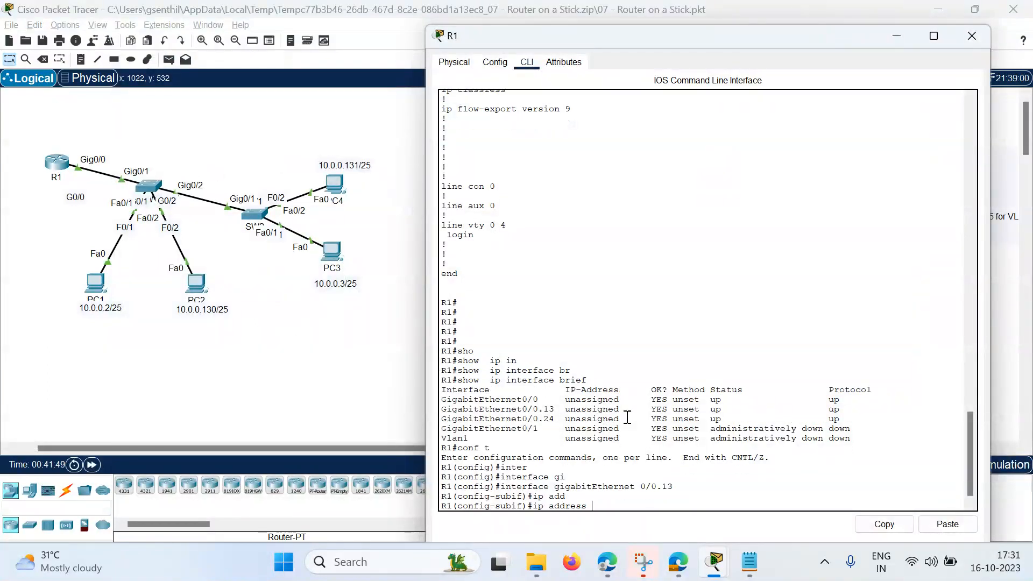
text(10.0.0.1 255.255.255.252)
key(Return)
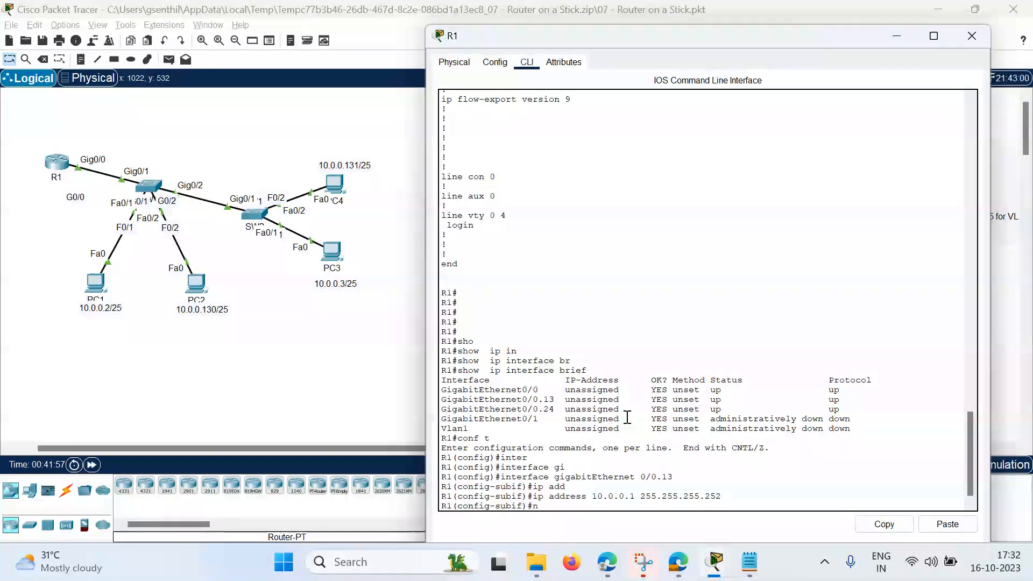
Step: Enable subinterface 0/0.13 with no shutdown and exit to global configuration mode
text(no shu)
key(Tab)
key(Return)
text(exit)
key(Return)
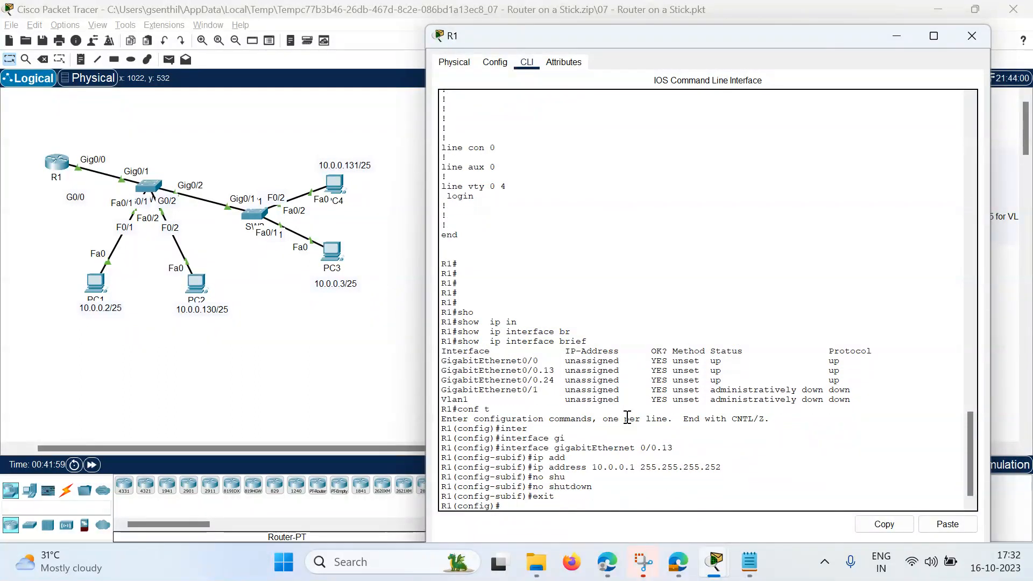
Step: Open R1's subinterface gigabitEthernet 0/0.24 for configuration
text(in)
key(Tab)
text(gi)
key(Tab)
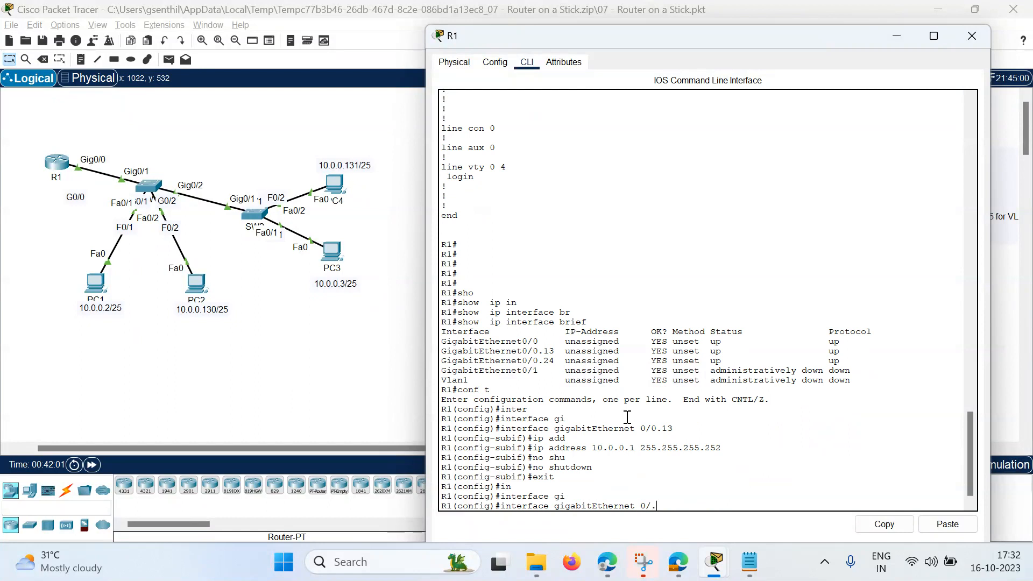
key(BackSpace)
text(0/0.24)
key(Return)
Step: Assign IP address 10.0.0.129 with mask 255.255.255.252 to R1's subinterface 0/0.24
text(ip add)
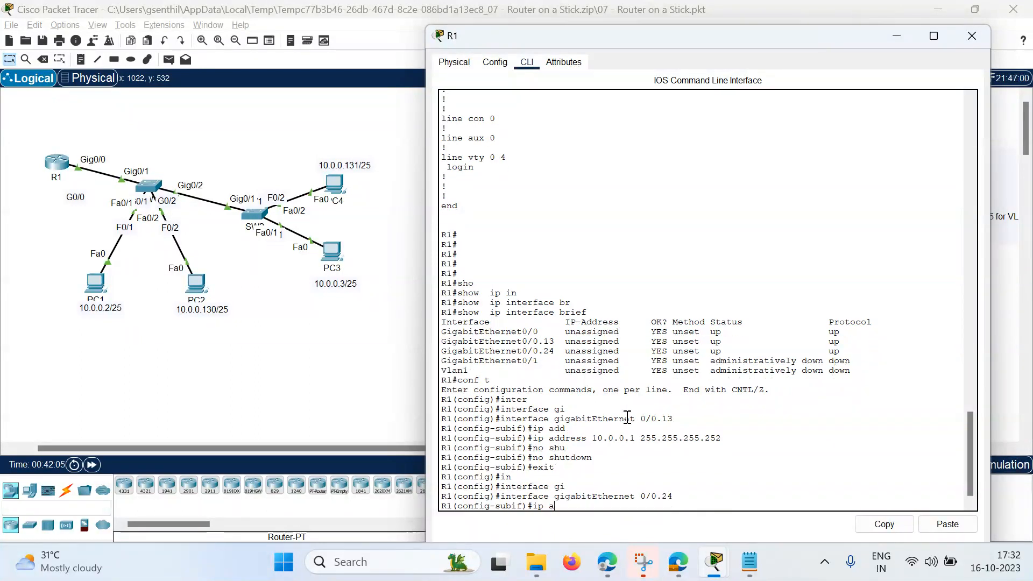
key(Tab)
text(10.)
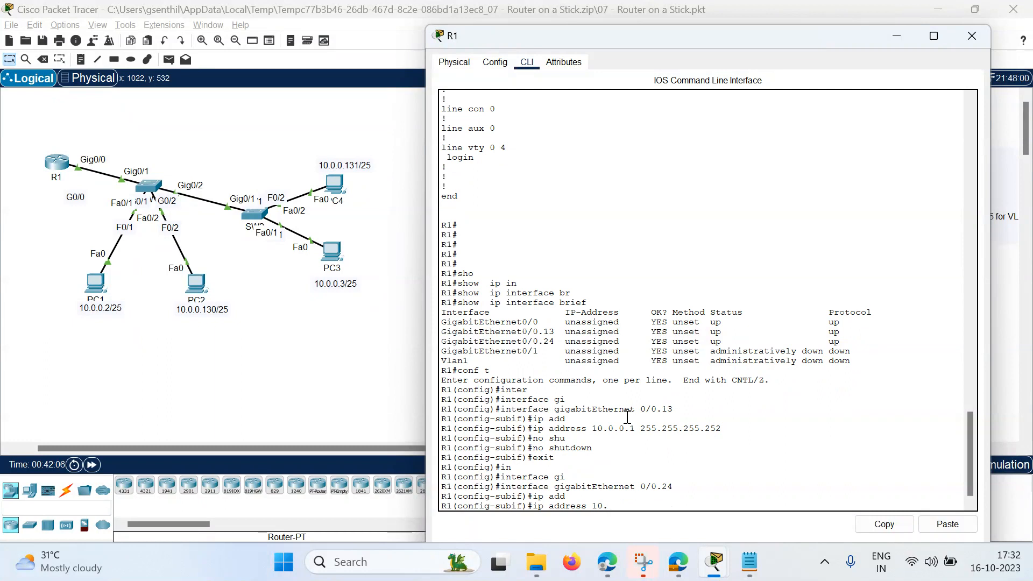
text(0.0.129 255.255.255.252)
key(Return)
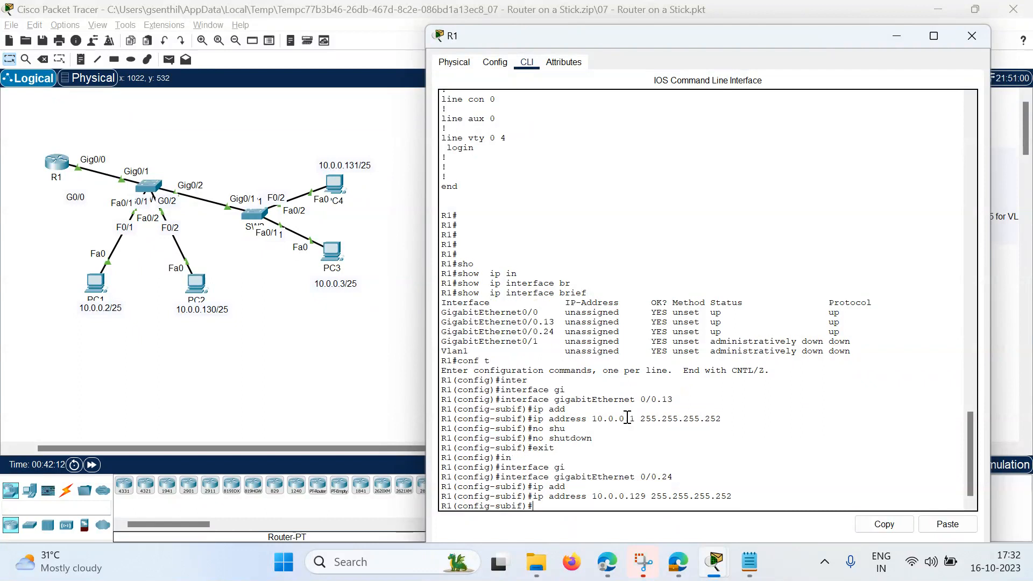
Step: Enable subinterface 0/0.24 with no shutdown and end configuration mode on R1
text(no shu)
key(Tab)
key(Return)
text(end)
key(Return)
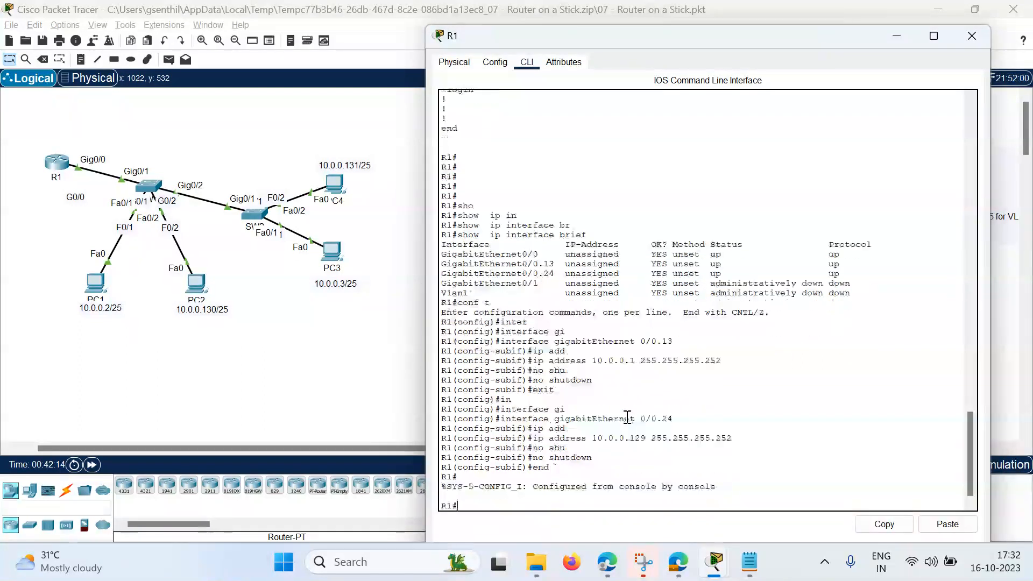
Step: List R1's interface addresses and status again with show ip interface brief
text(sho)
key(Tab)
text(ip in)
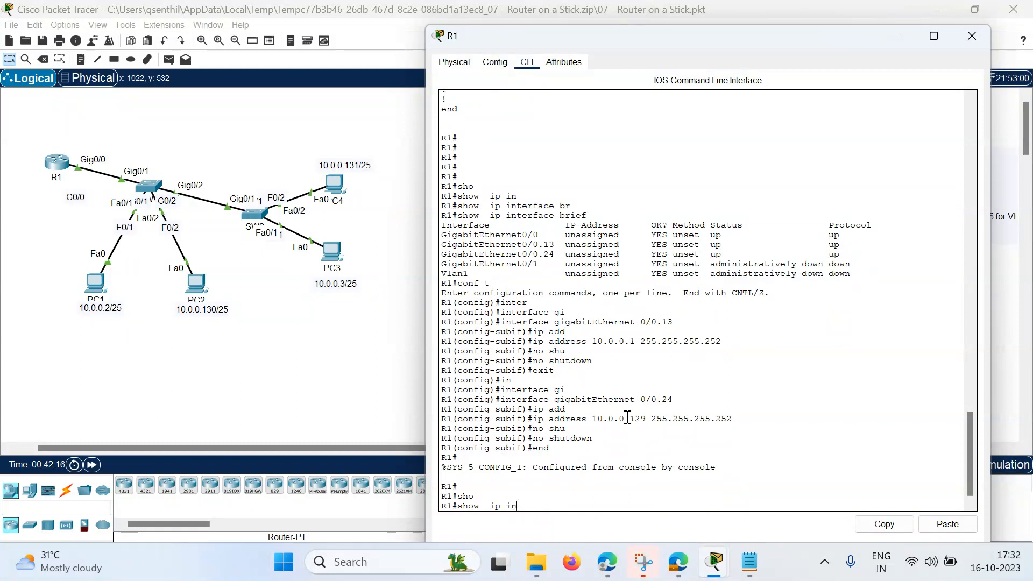
key(Tab)
text(br)
key(Tab)
key(Return)
key(Return)
key(Return)
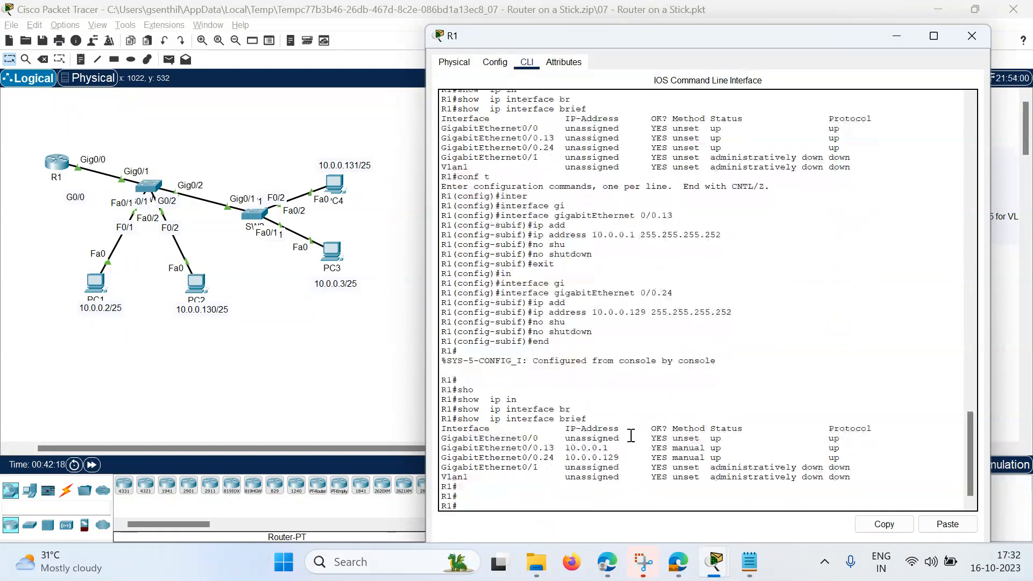
Step: Ping R1's VLAN 13 gateway 10.0.0.1 from PC1's command prompt and stop the ping before it ends
click(237, 393)
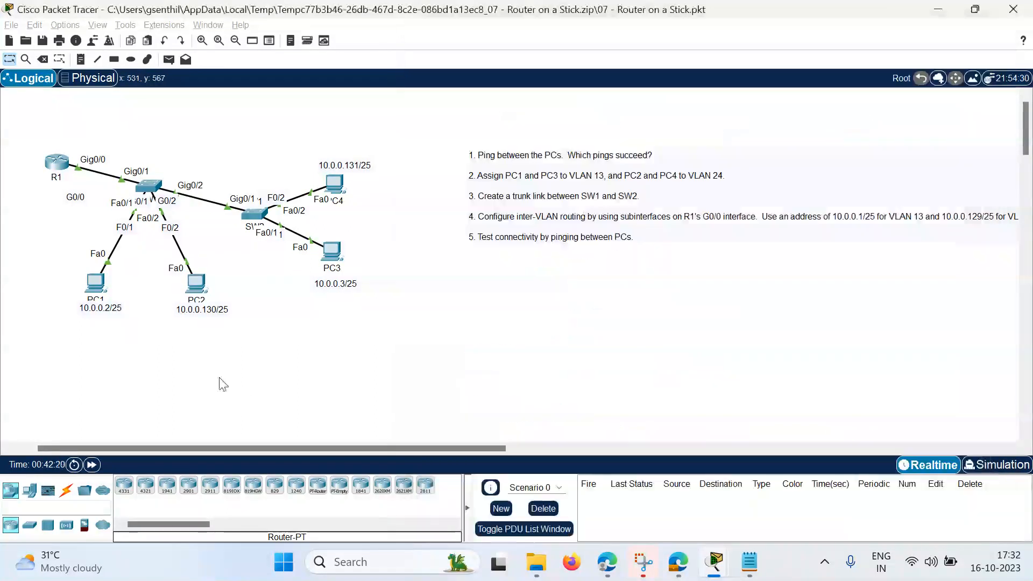
click(96, 290)
key(Return)
key(Return)
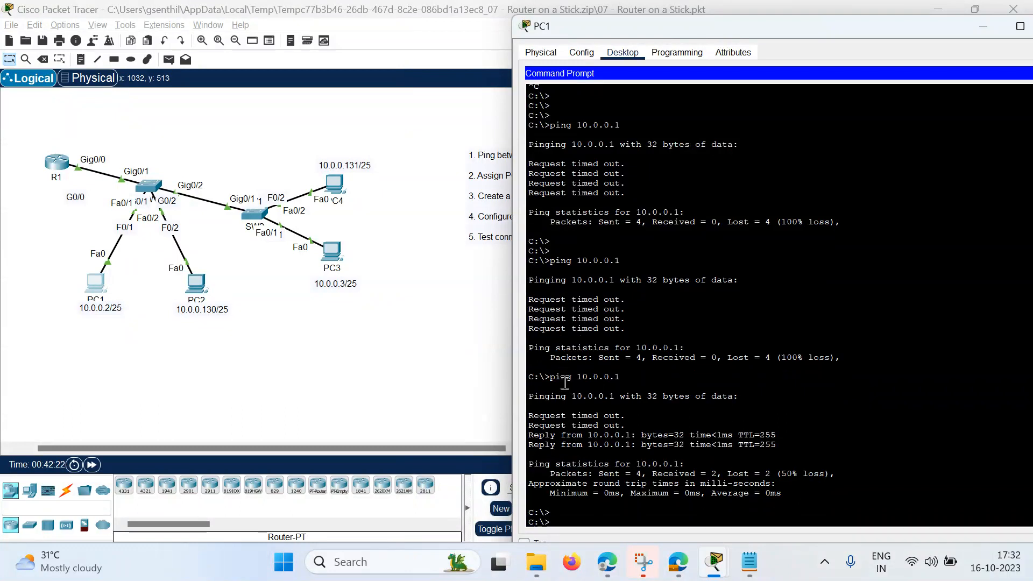
key(Up)
key(Return)
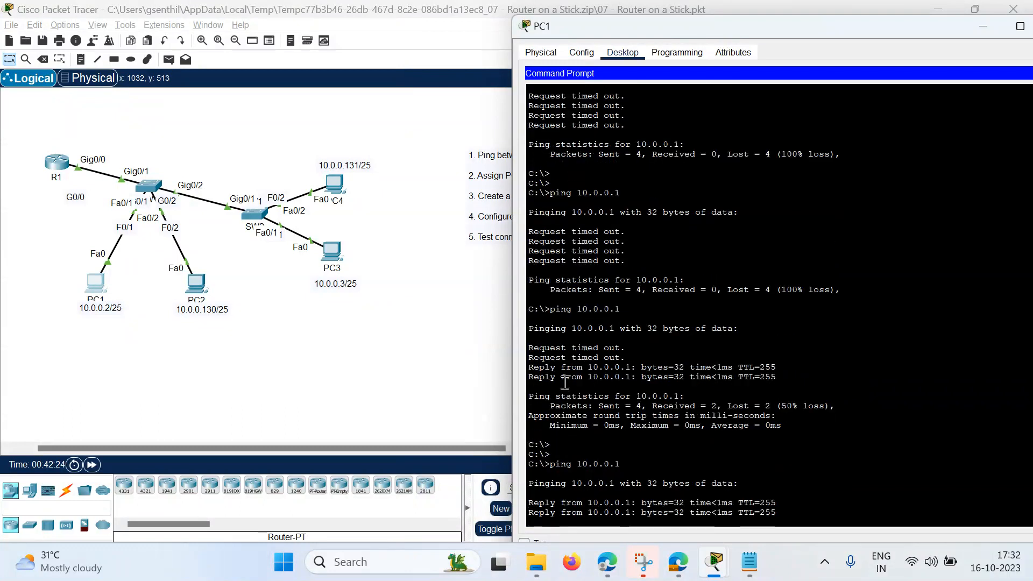
key(ctrl+c)
key(Return)
Step: Ping R1's VLAN 24 gateway 10.0.0.129 from PC1, interrupt it and run the same ping again
key(Up)
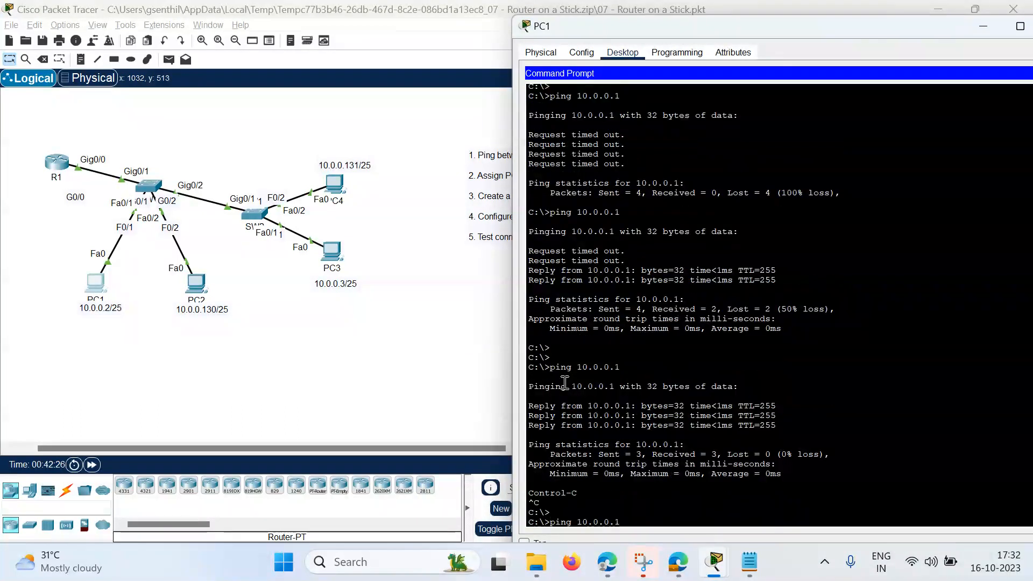
text(129)
key(Return)
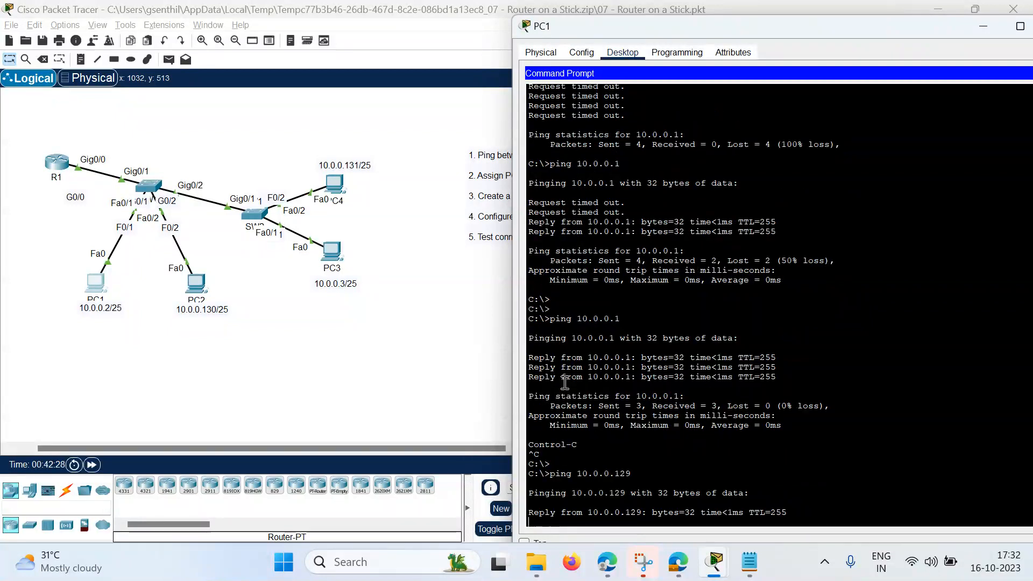
key(ctrl+c)
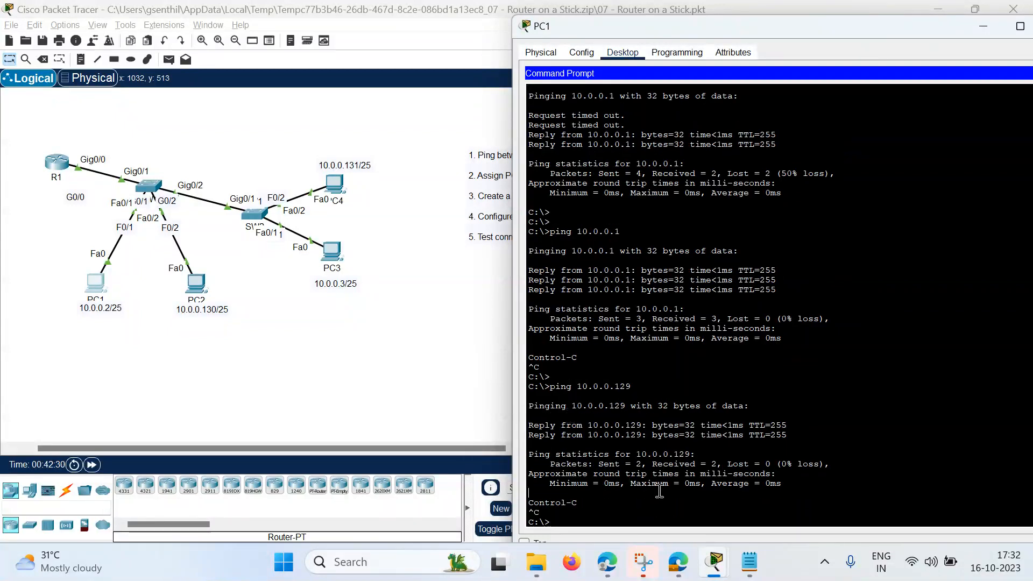
key(Up)
key(Return)
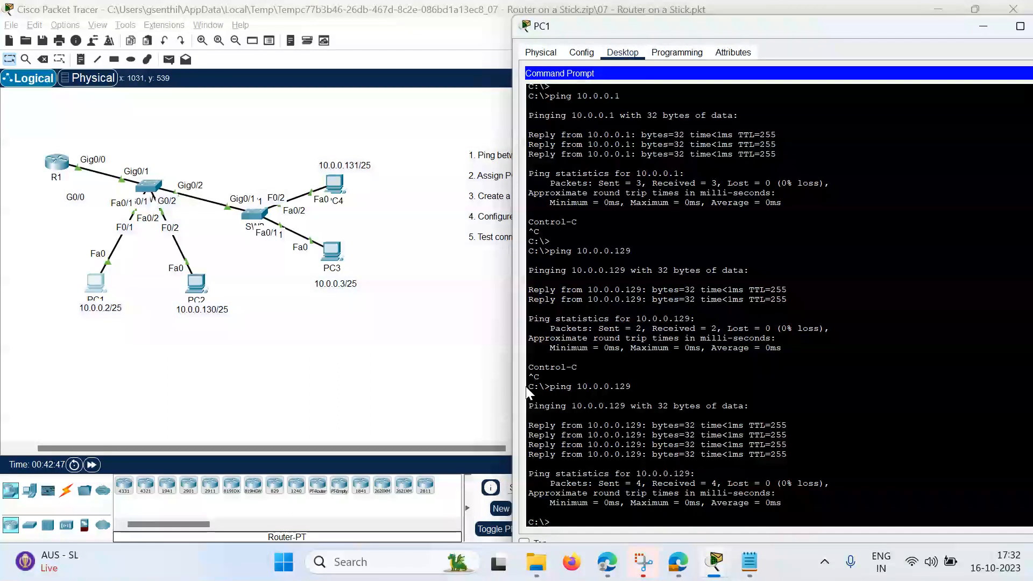
Step: Ping PC4 at 10.0.0.131 from PC1's command prompt
key(Return)
key(Return)
key(Return)
text(pin)
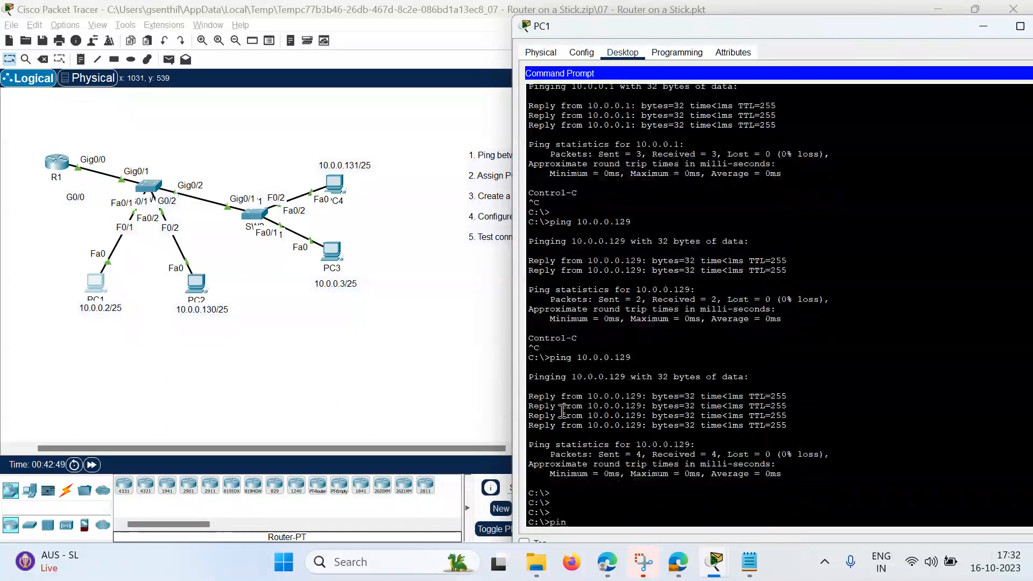
text(g 10.0.0.131)
key(Return)
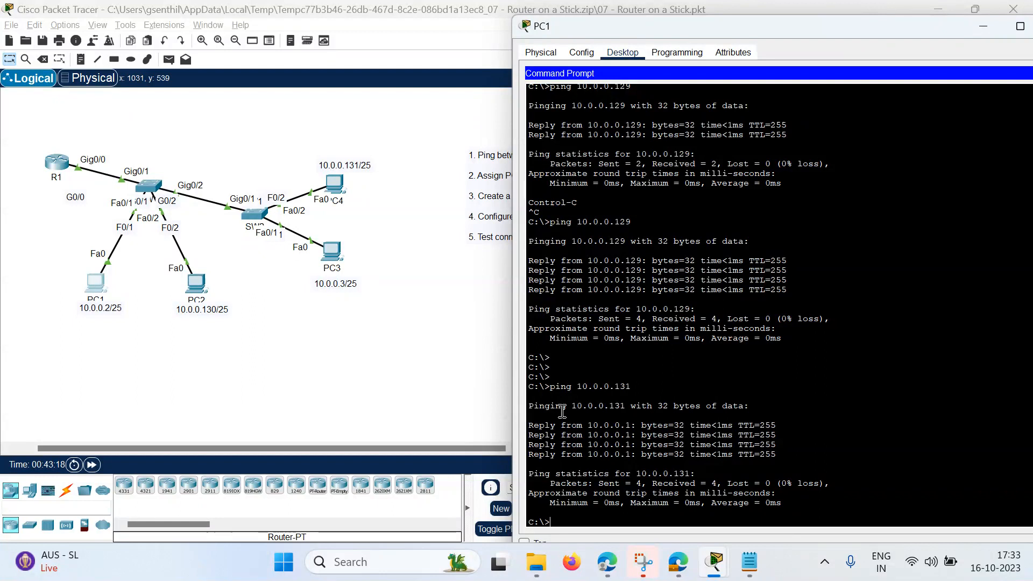
Step: Ping PC3 at 10.0.0.3 from PC1 and interrupt the ping after a few packets
text(ping 10.0.0.1)
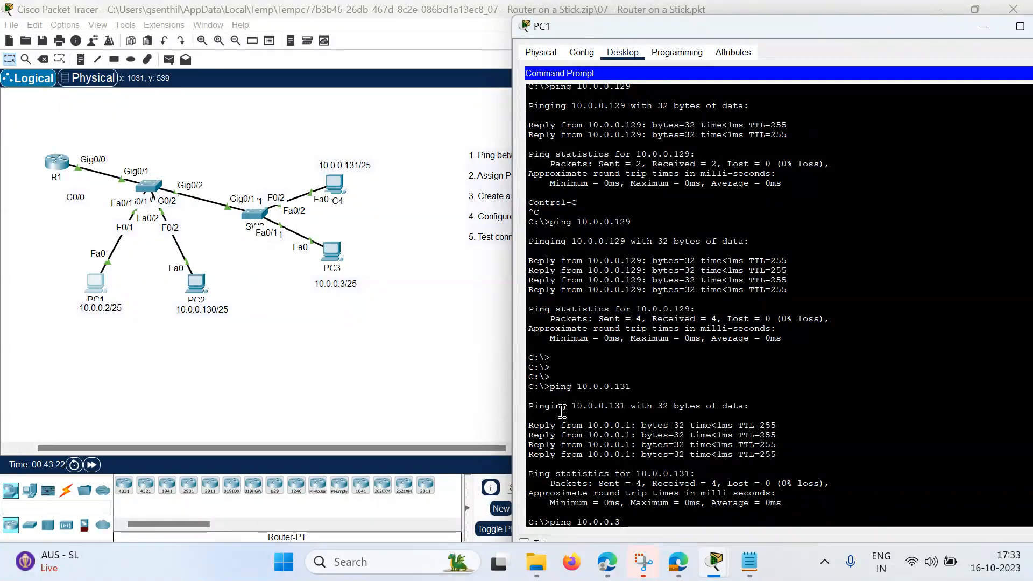
key(Return)
key(ctrl+c)
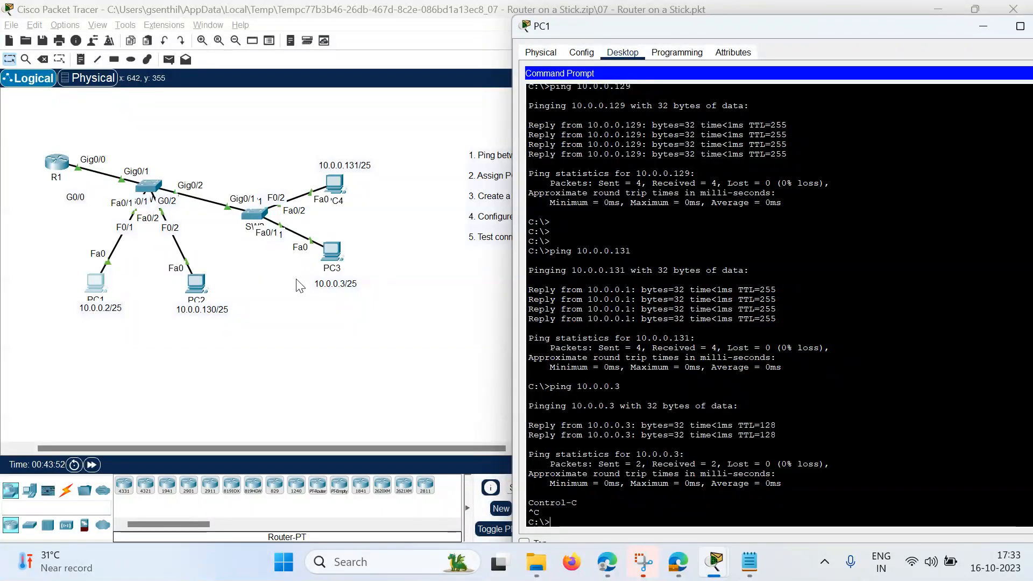
click(612, 228)
key(Return)
key(Return)
key(Return)
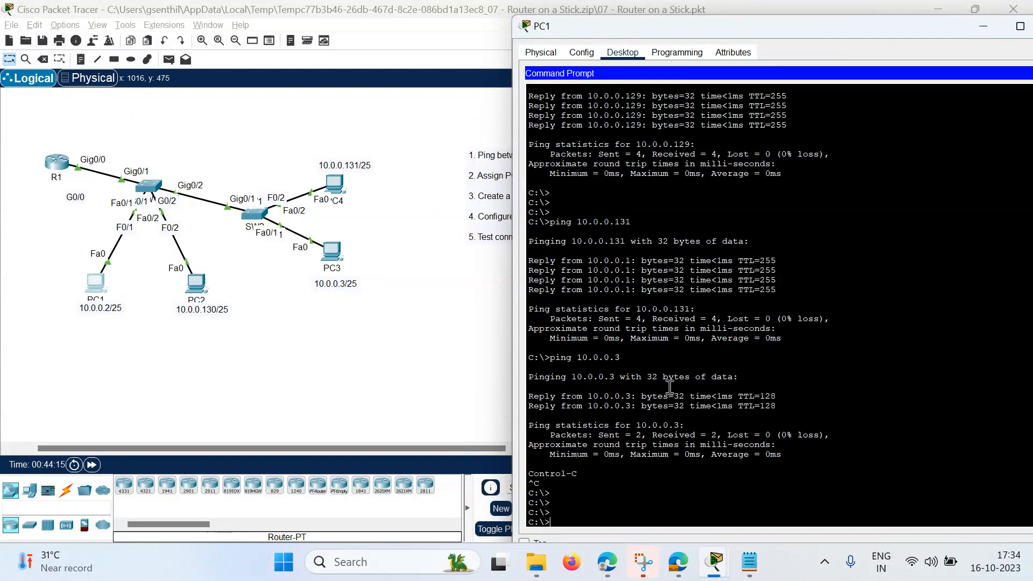
key(Return)
key(Return)
key(Return)
key(Return)
key(Return)
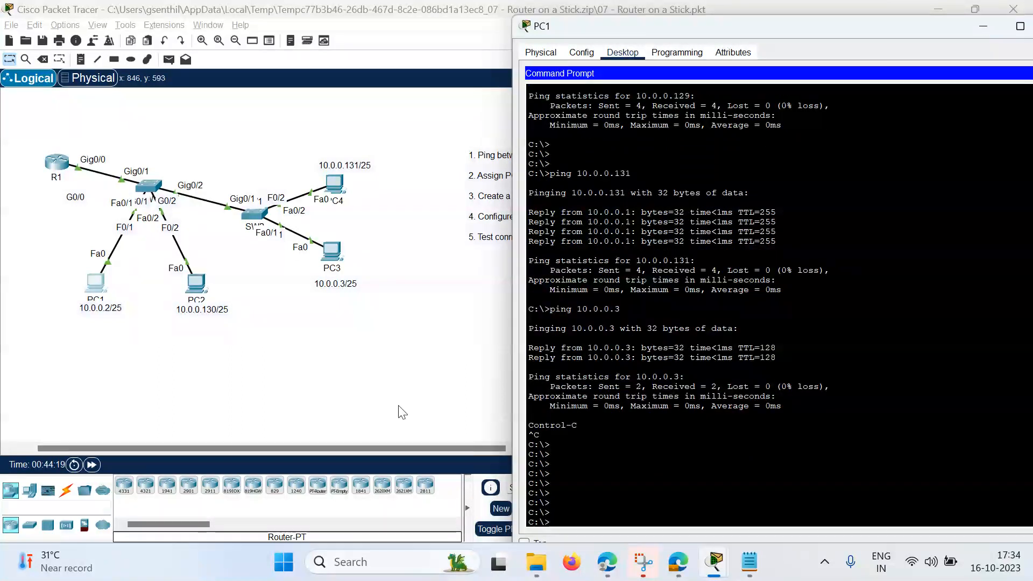
Step: Switch to Simulation mode, start a ping from PC1 to 10.0.0.131 and return to the topology
click(355, 353)
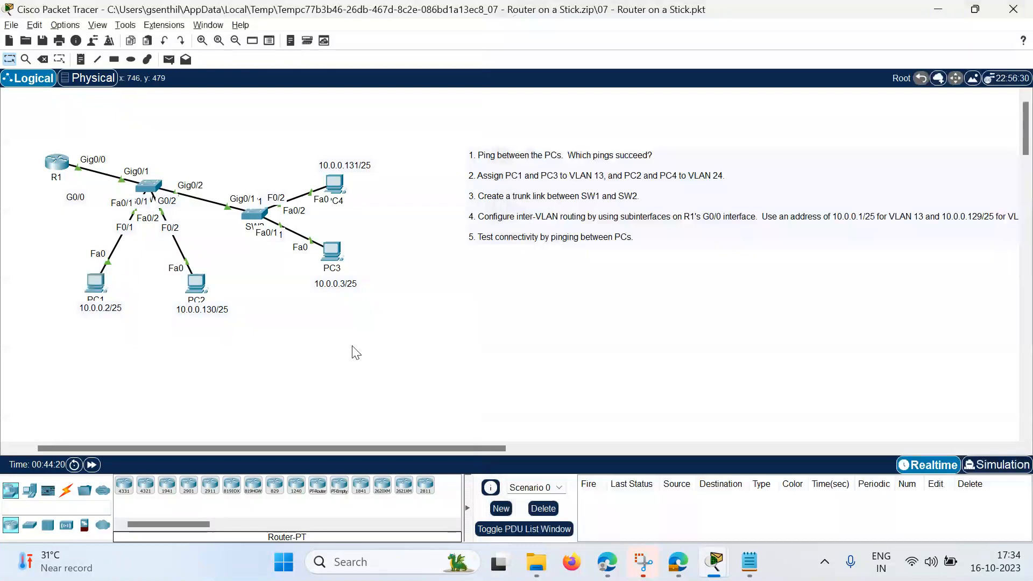
click(995, 464)
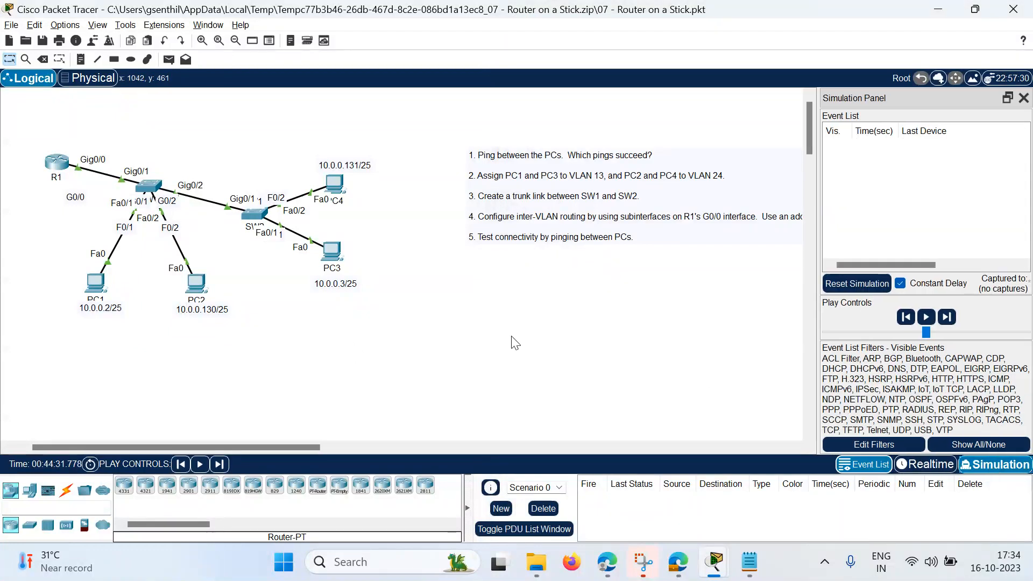
click(94, 285)
text(ping 10.0.0.131)
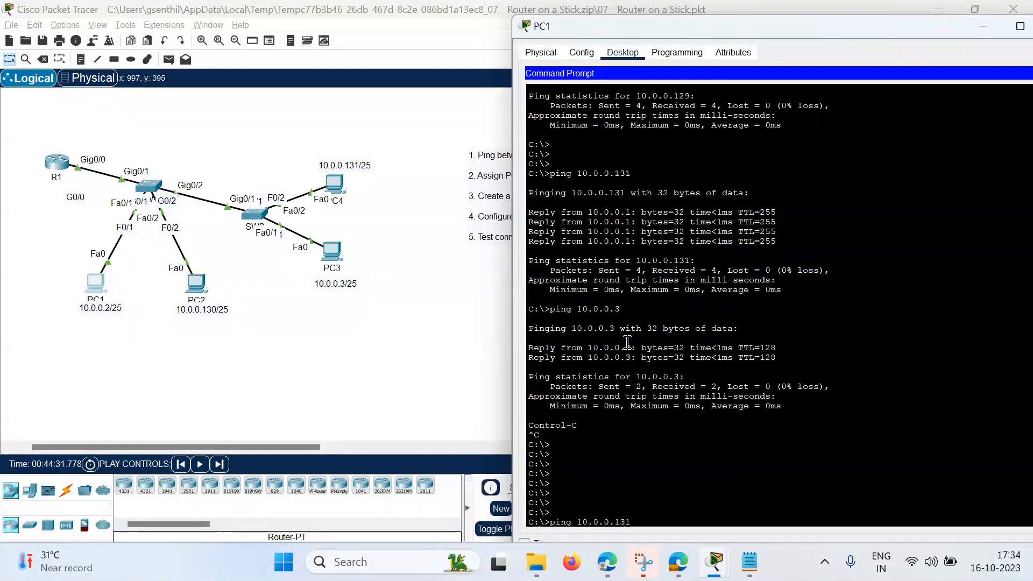
key(Return)
click(446, 240)
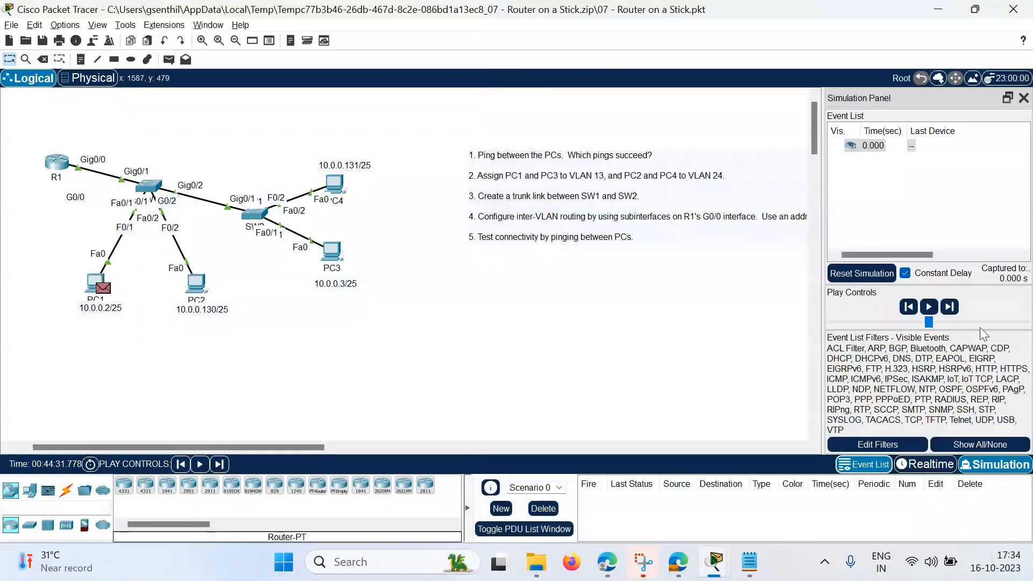
Step: Play and pause the simulation, and step the ping packet forward through the topology until it returns to PC1
click(930, 307)
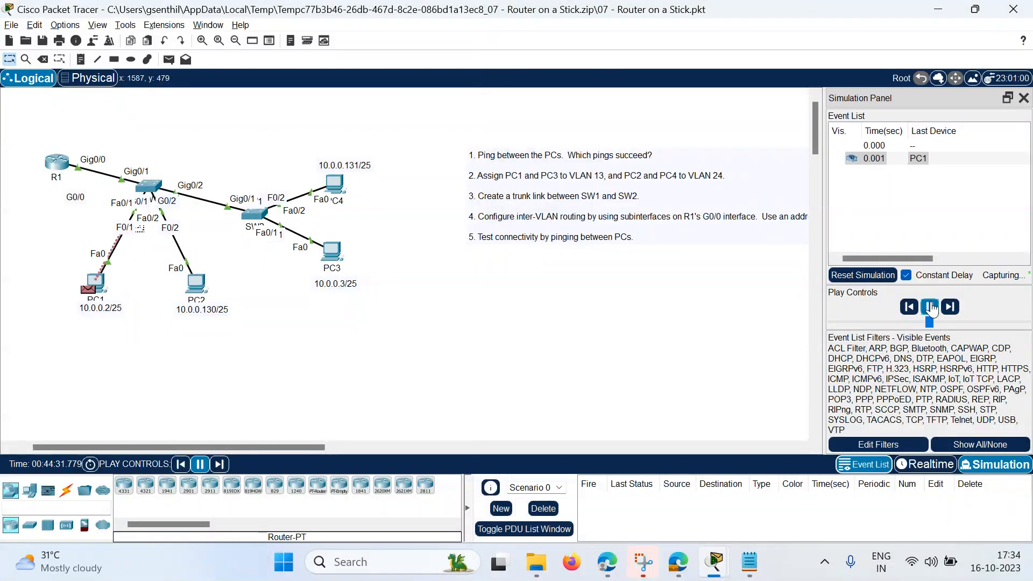
click(930, 307)
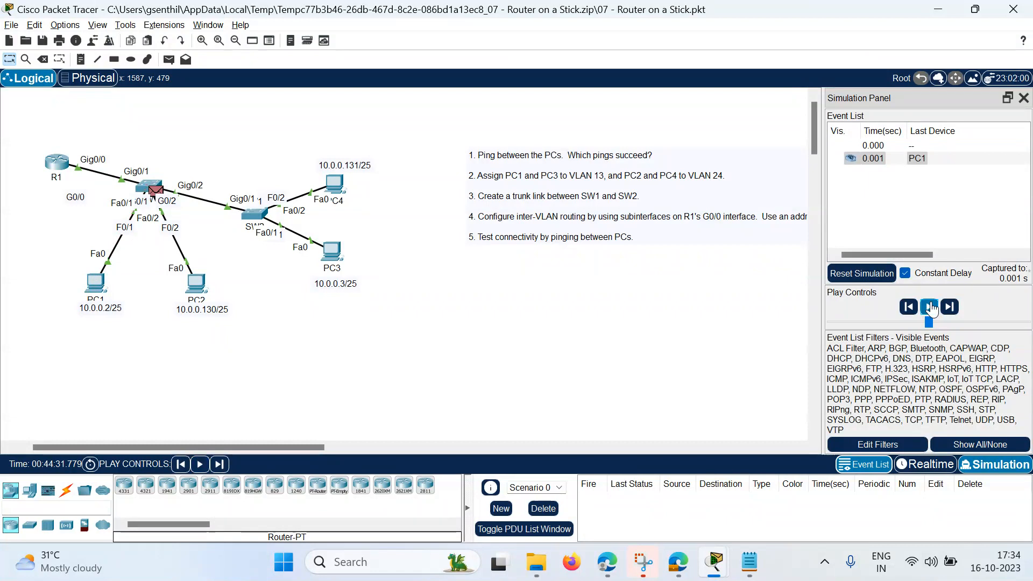
click(949, 307)
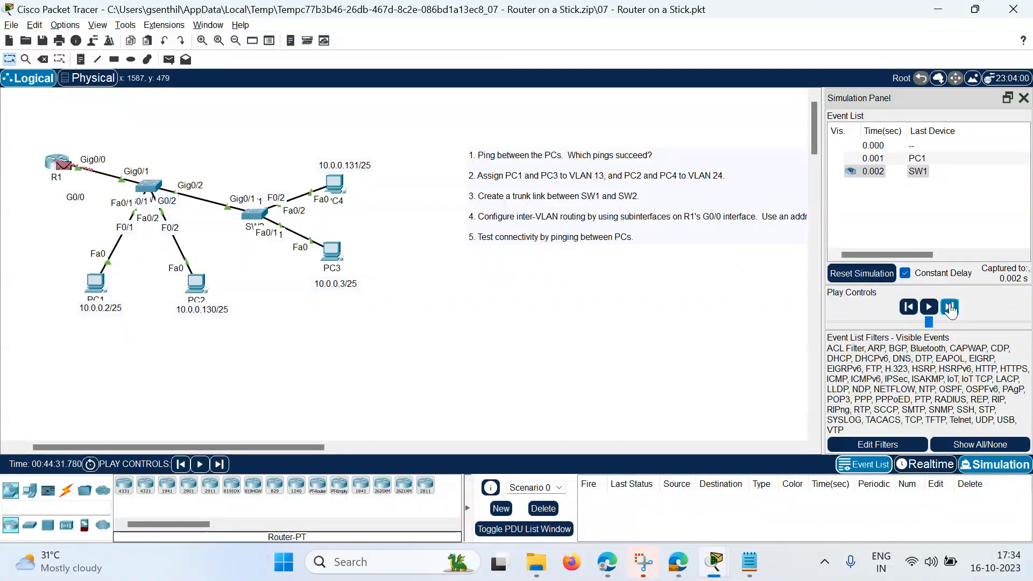
click(950, 308)
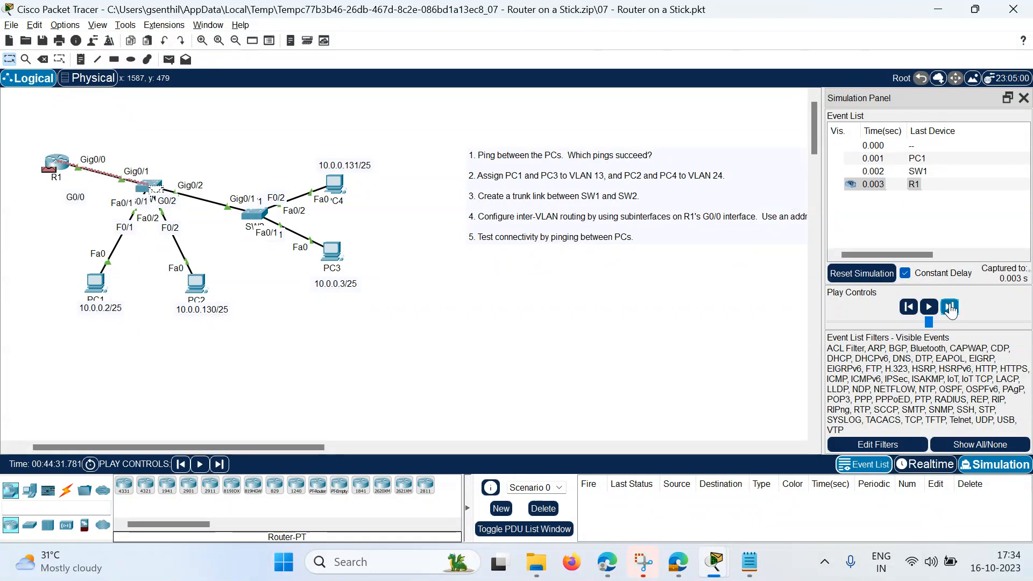
click(950, 308)
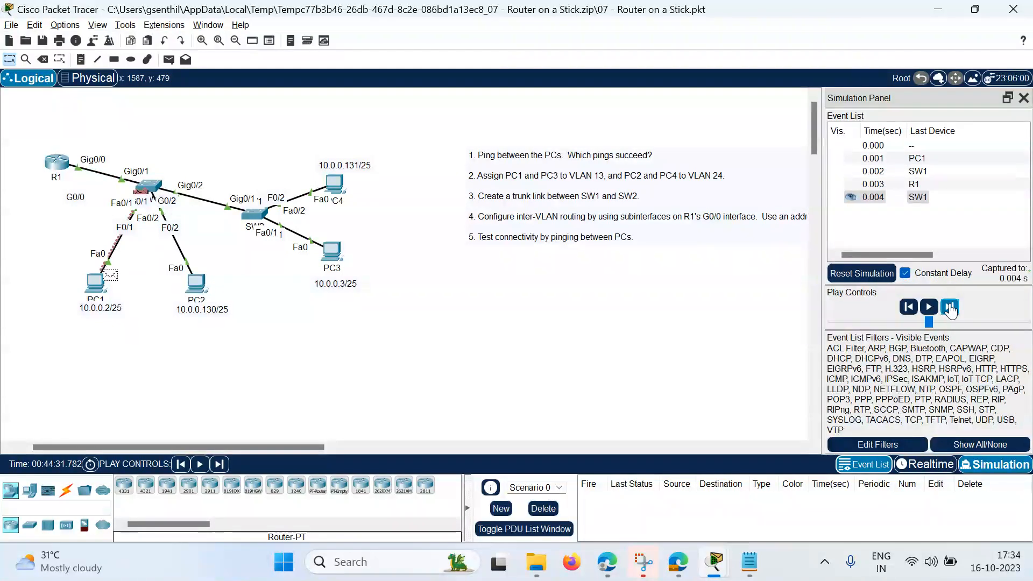
click(950, 307)
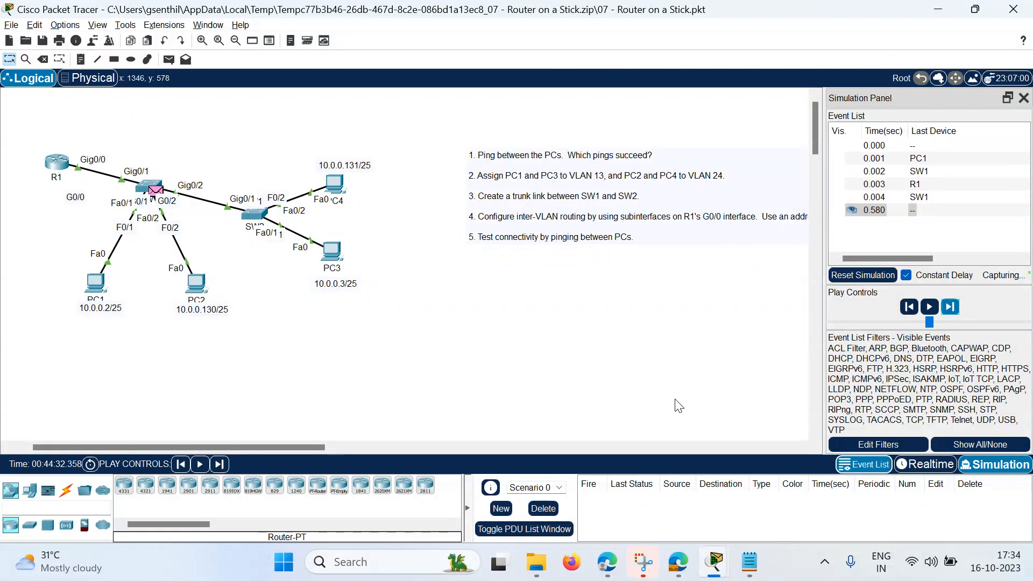
Step: Stop the running ping on PC1 and start a ping to 10.0.0.129 instead
click(96, 282)
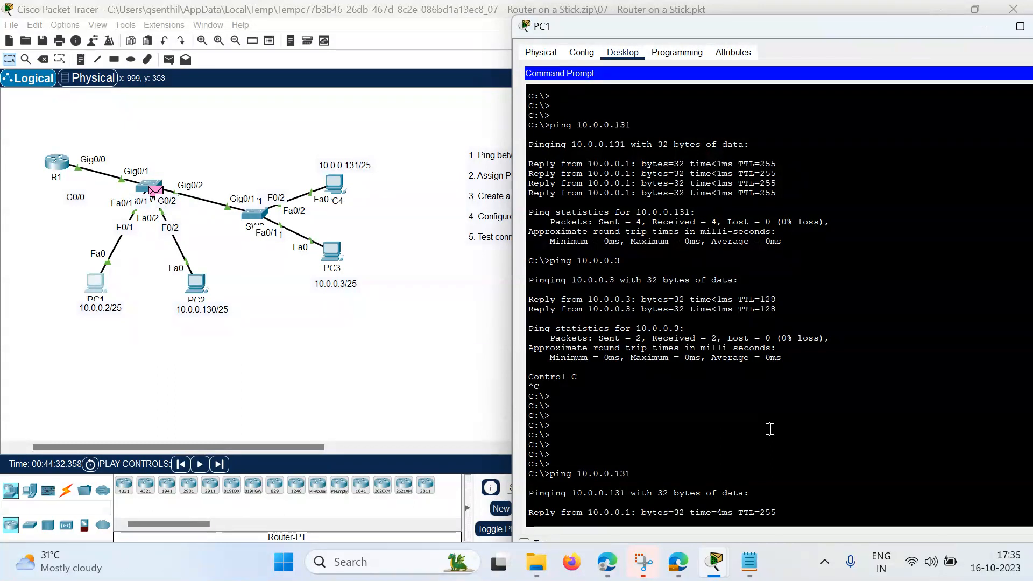
key(ctrl+c)
key(Return)
key(Return)
text(ping 10.0.0.129)
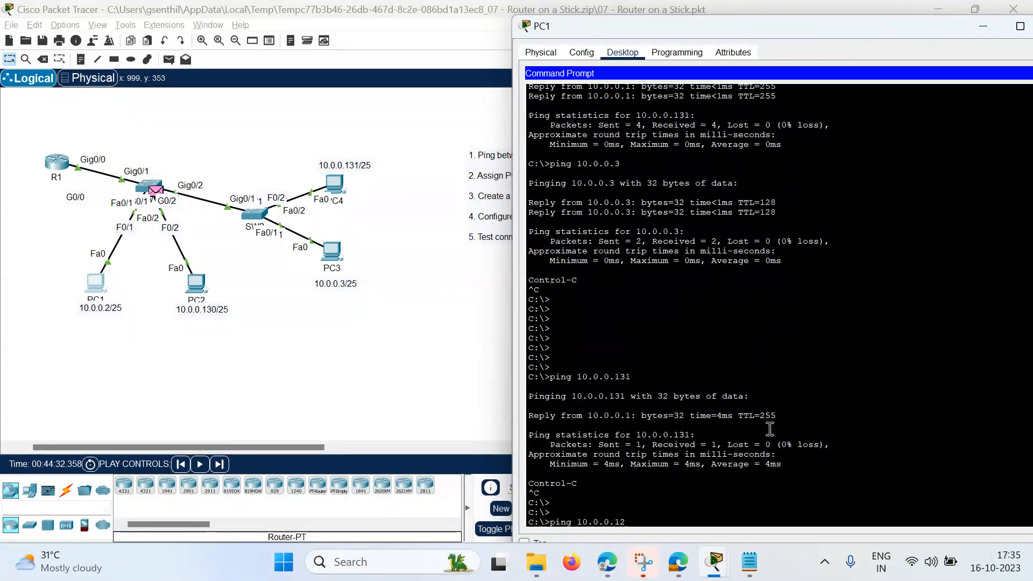
key(Return)
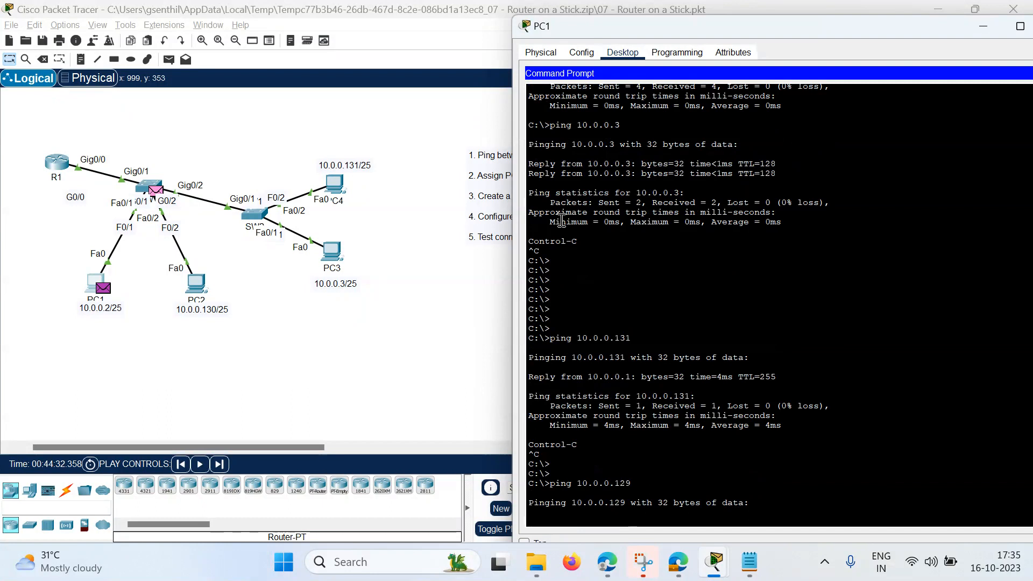